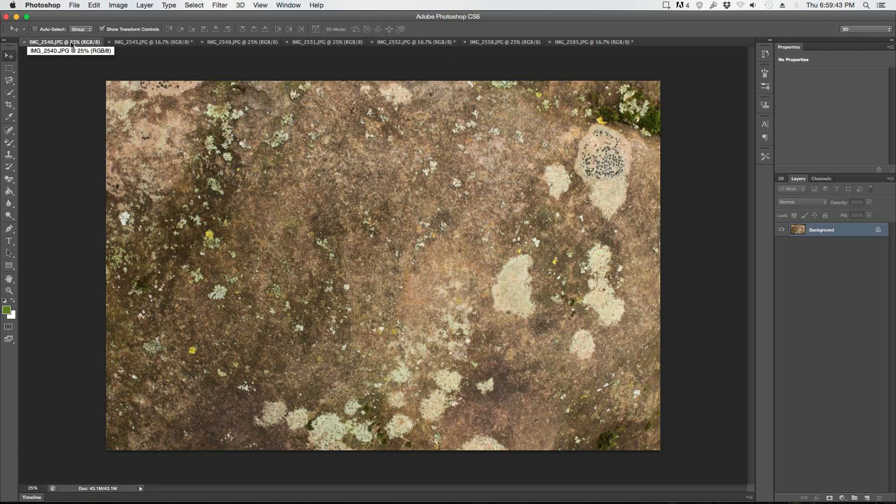
Step: Look through the open texture and plant photos, finishing on the lichen-covered rock image IMG_2540.JPG
left_click(149, 43)
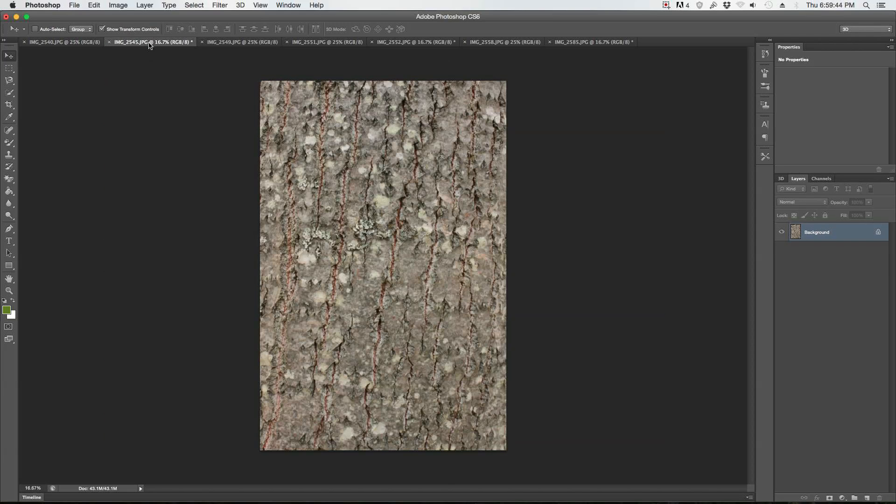
left_click(232, 43)
left_click(320, 45)
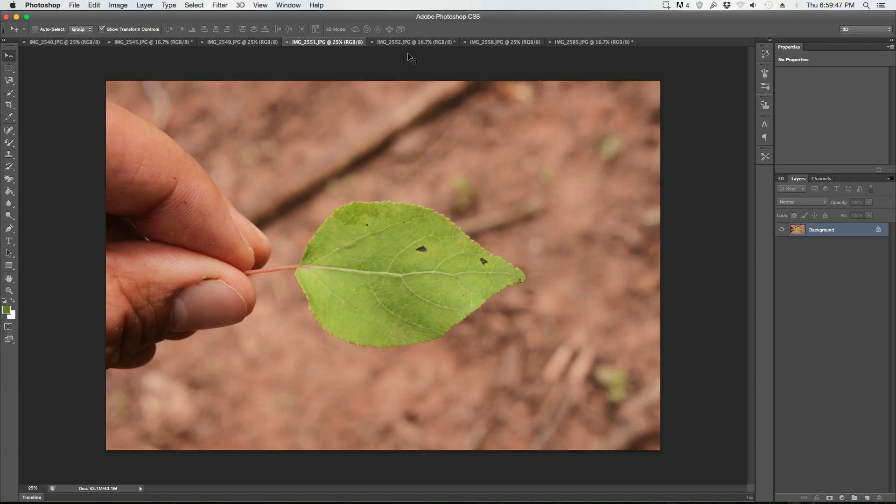
left_click(415, 43)
left_click(507, 43)
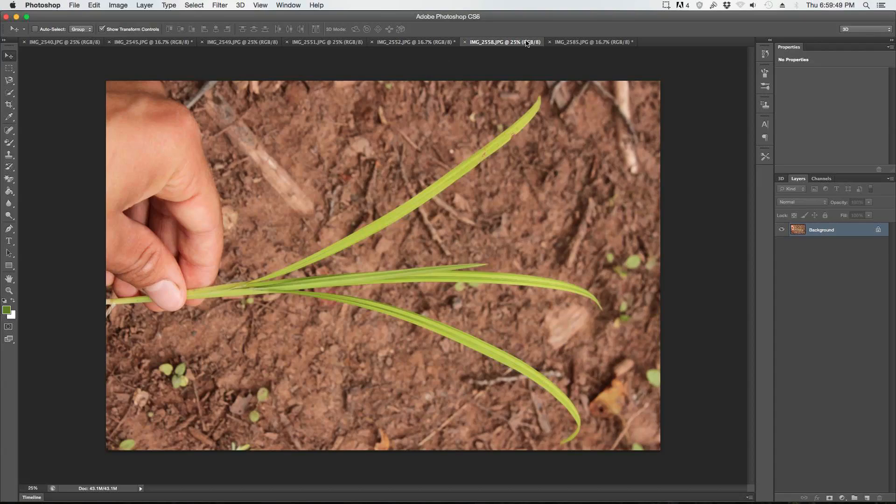
left_click(591, 46)
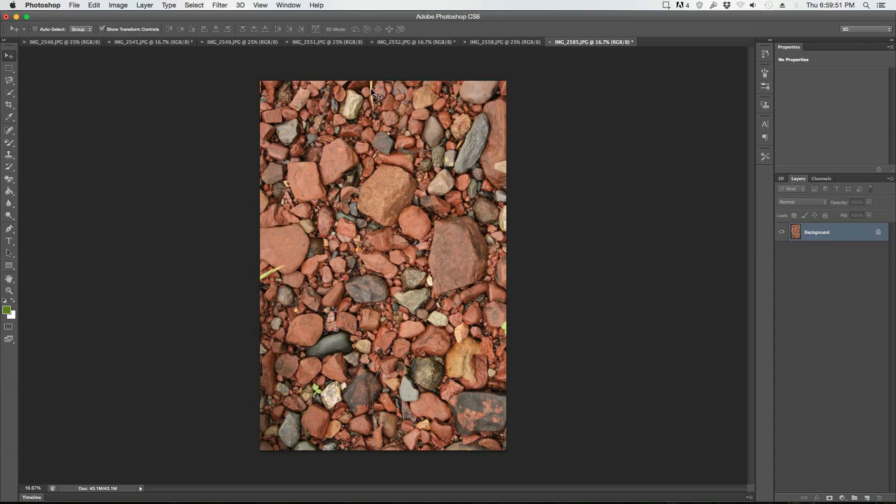
left_click(506, 43)
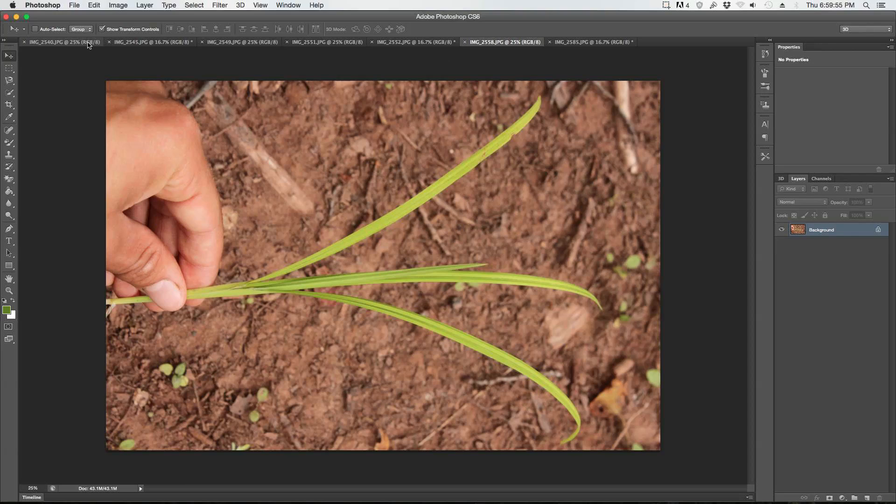
left_click(64, 42)
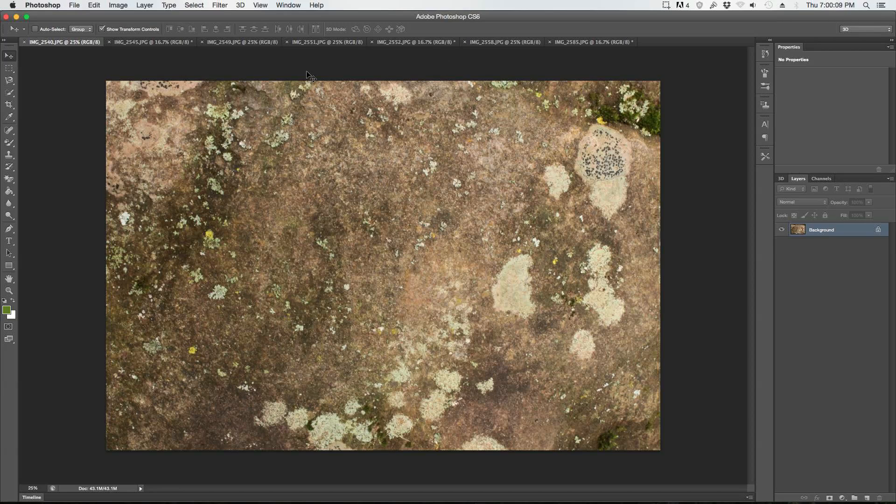
Step: Convert the locked Background of the rock image into a regular layer with the default layer settings
left_click(144, 5)
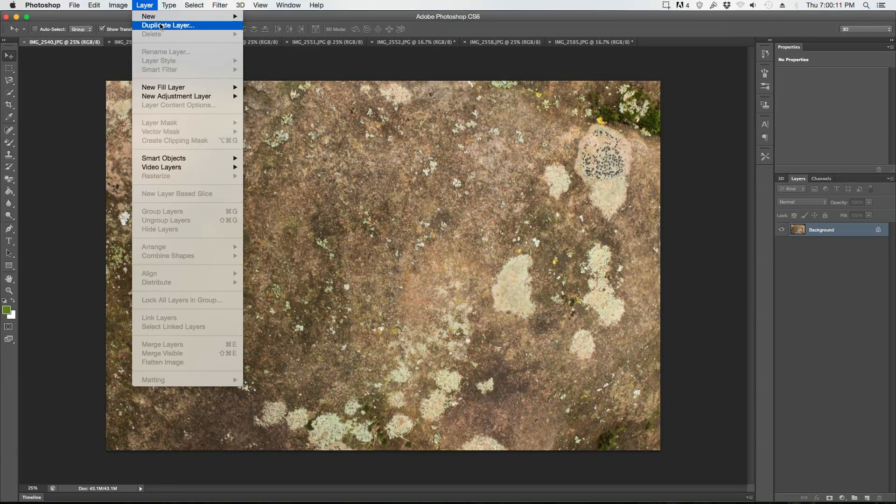
mouse_move(161, 16)
left_click(297, 28)
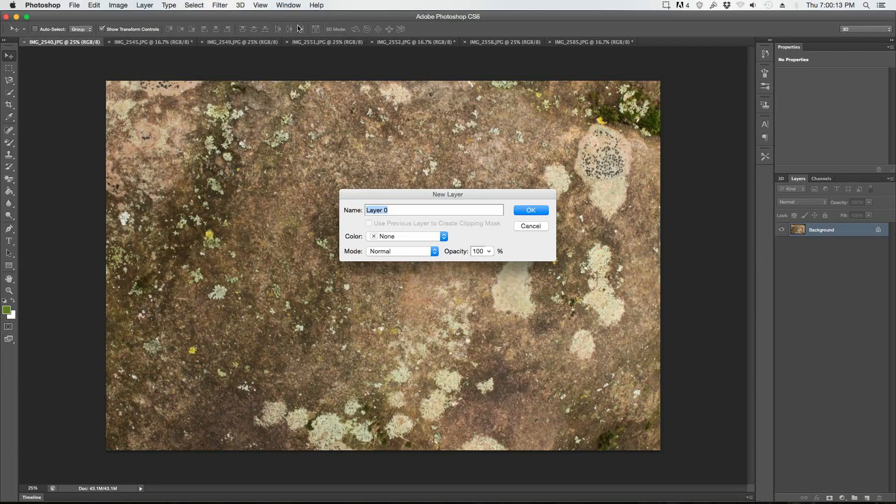
key("Return")
mouse_move(376, 176)
left_mouse_down()
mouse_move(326, 176)
mouse_move(368, 173)
left_mouse_up()
key("shift+Down")
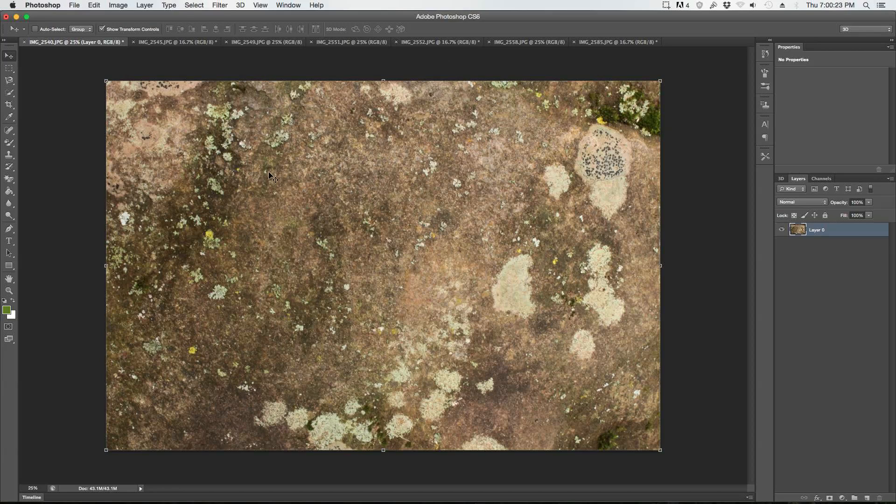
Step: Reduce the canvas width to 44 inches, anchored at the centre, to make the rock image square
left_click(127, 4)
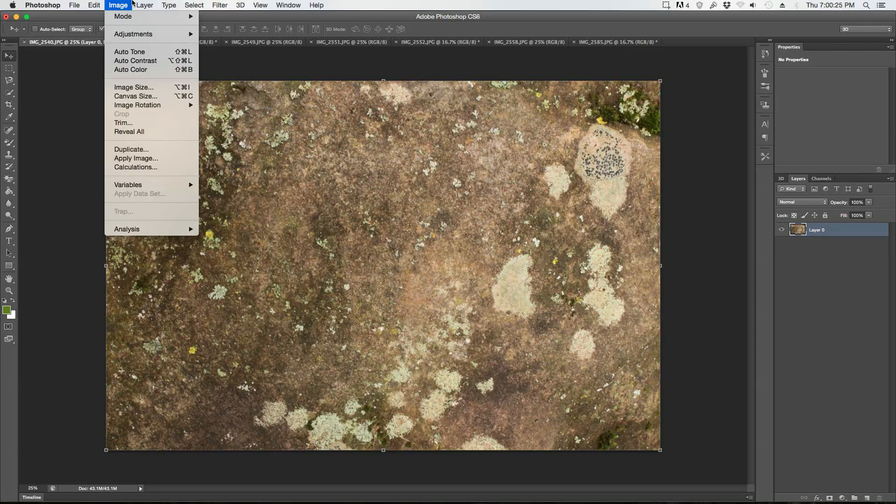
left_click(433, 2)
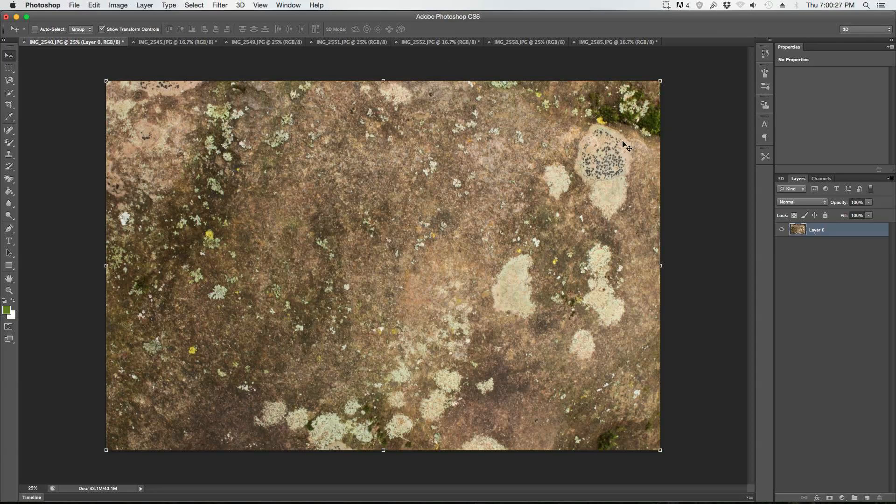
left_click(125, 5)
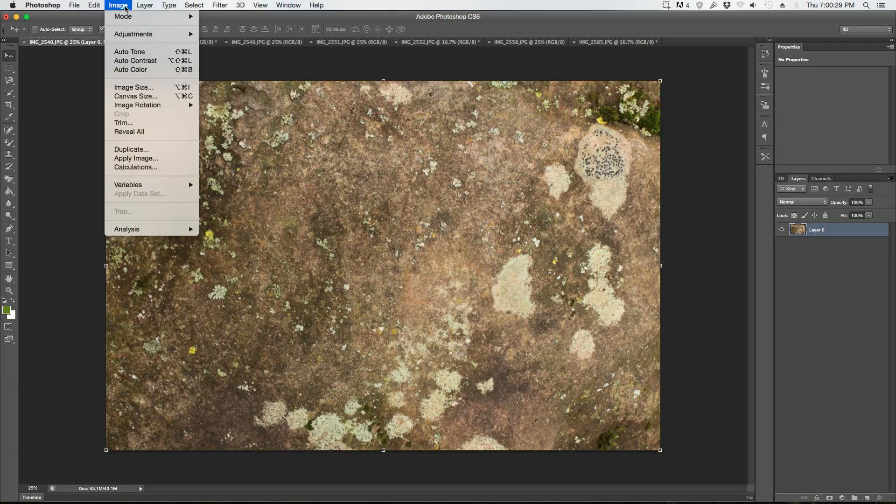
left_click(135, 96)
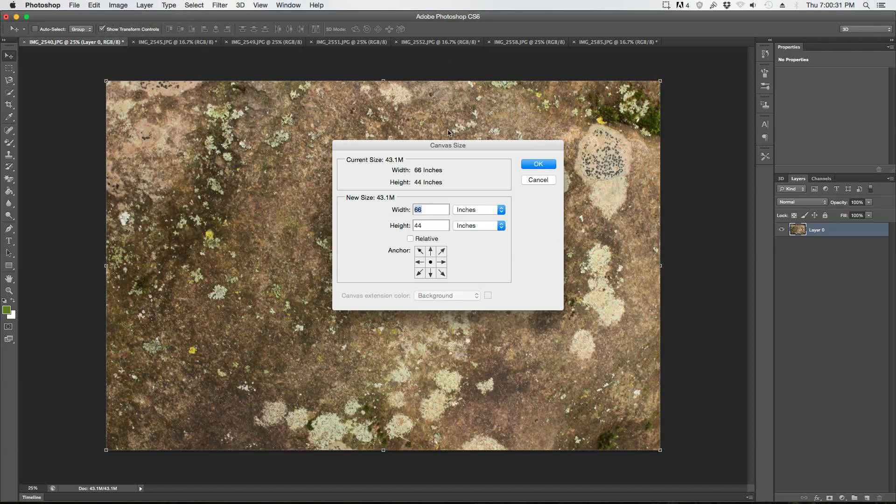
type("44")
key("Return")
key("Return")
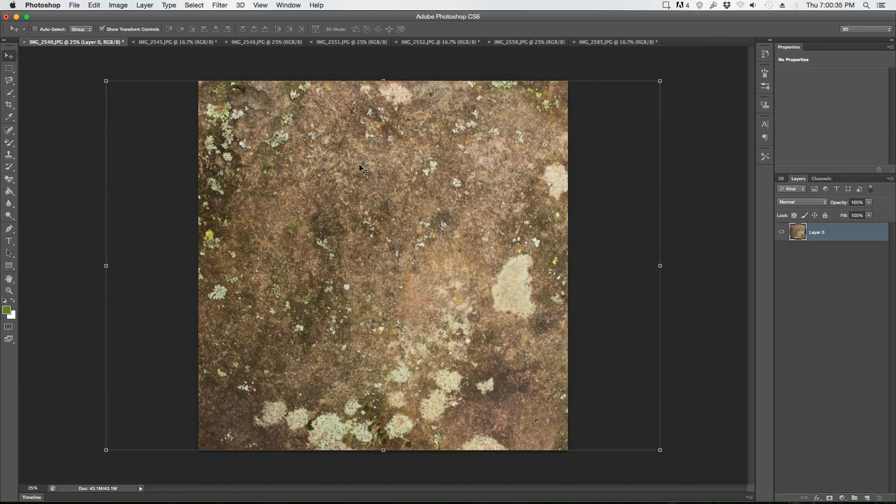
Step: Shift the rock layer very slightly to the left within the square canvas
mouse_move(424, 218)
left_mouse_down()
mouse_move(354, 210)
mouse_move(484, 200)
mouse_move(460, 214)
mouse_move(353, 207)
mouse_move(428, 208)
mouse_move(427, 217)
mouse_move(448, 221)
mouse_move(403, 225)
mouse_move(464, 216)
mouse_move(438, 222)
mouse_move(374, 212)
mouse_move(349, 225)
mouse_move(473, 222)
mouse_move(313, 224)
mouse_move(473, 218)
mouse_move(356, 225)
mouse_move(422, 227)
left_mouse_up()
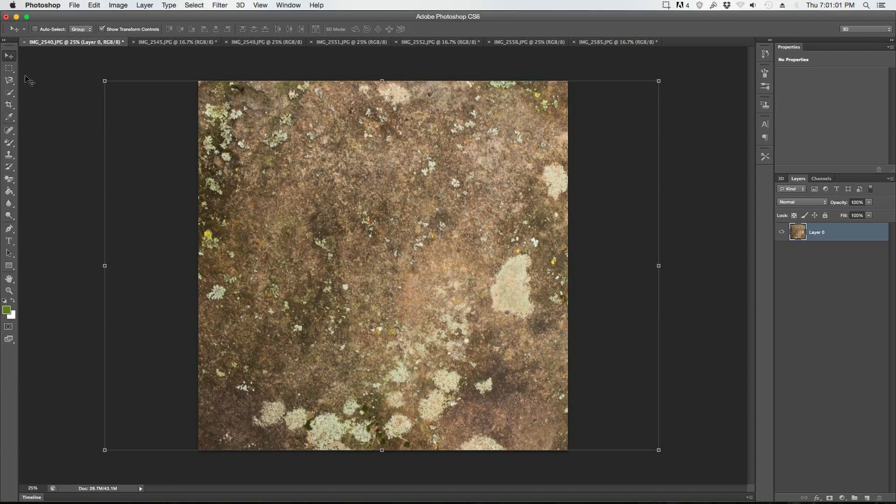
left_click(9, 68)
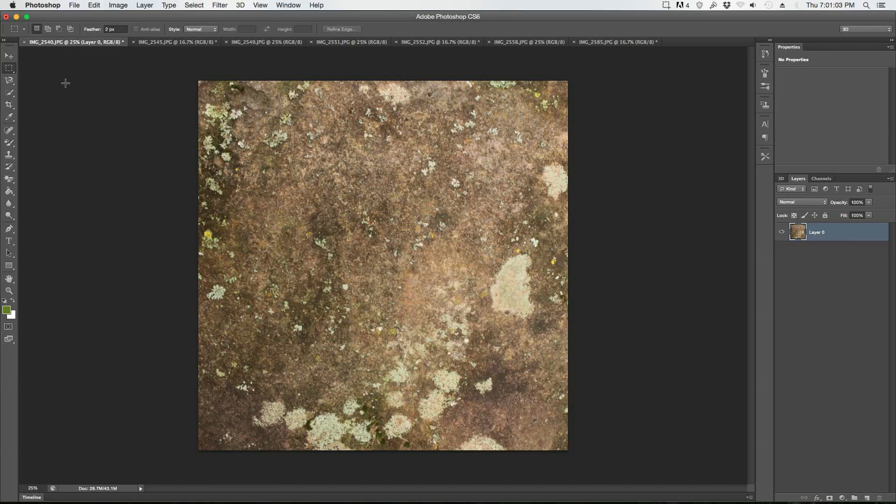
left_click(8, 56)
left_click_drag(316, 170, 319, 169)
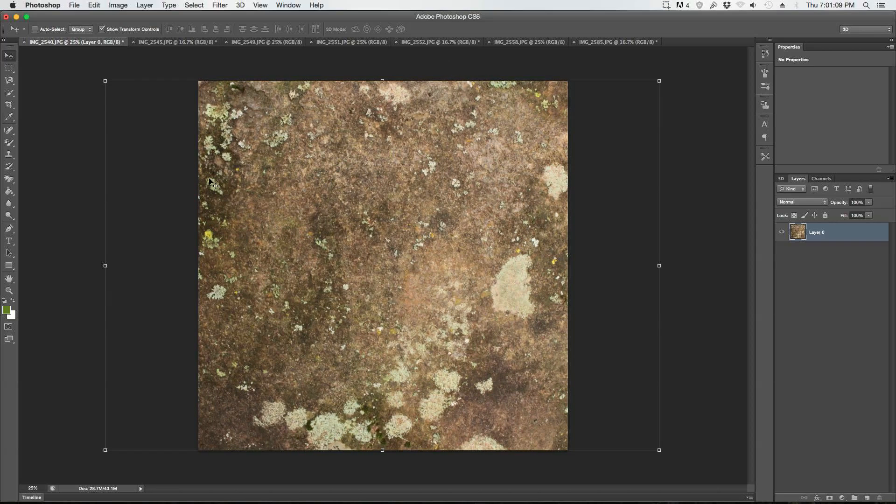
Step: Select the whole canvas, crop away the layer's hidden overhang outside it, and clear the selection
key("super+a")
left_click(118, 5)
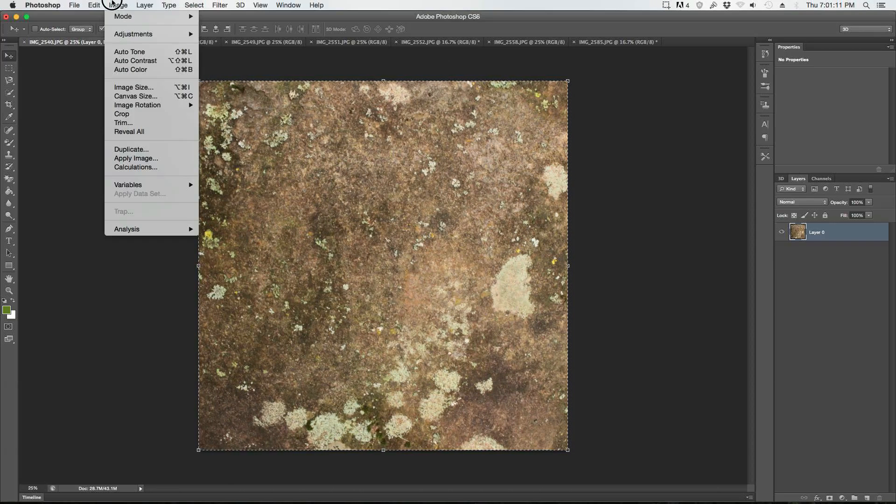
left_click(125, 117)
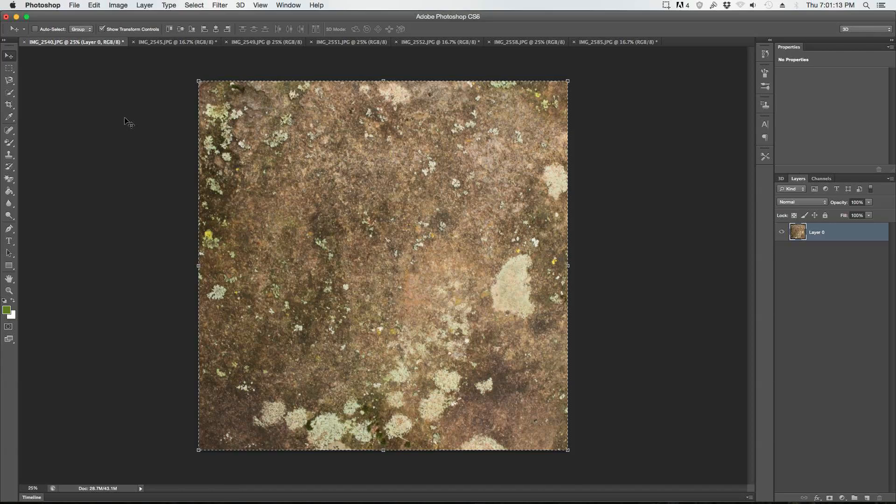
left_click(9, 69)
left_click(56, 110)
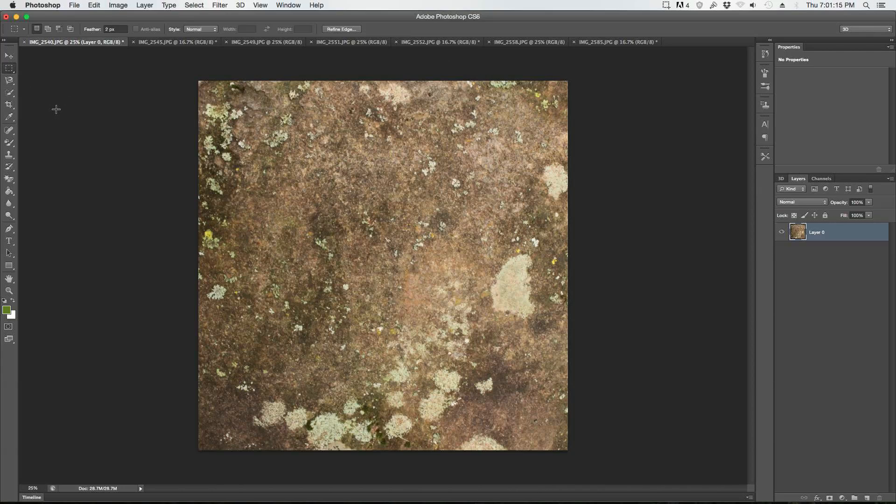
left_click(9, 56)
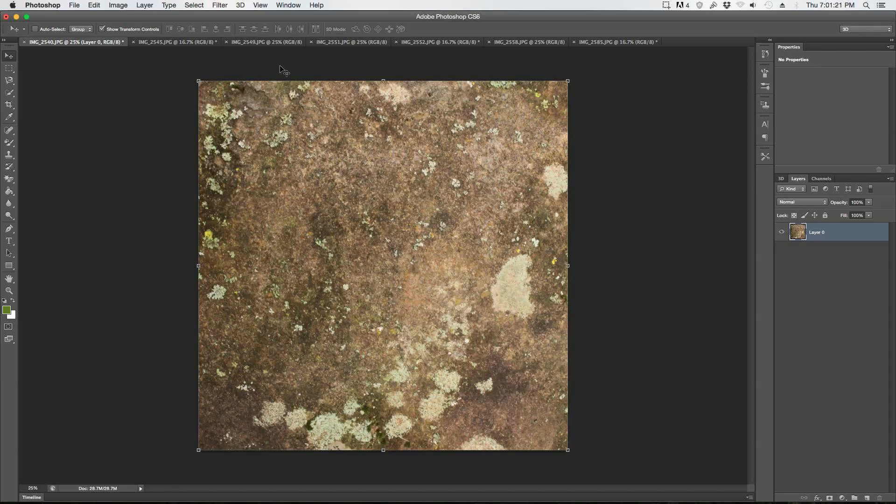
Step: Check the canvas dimensions in pixels in the Canvas Size settings
left_click(154, 5)
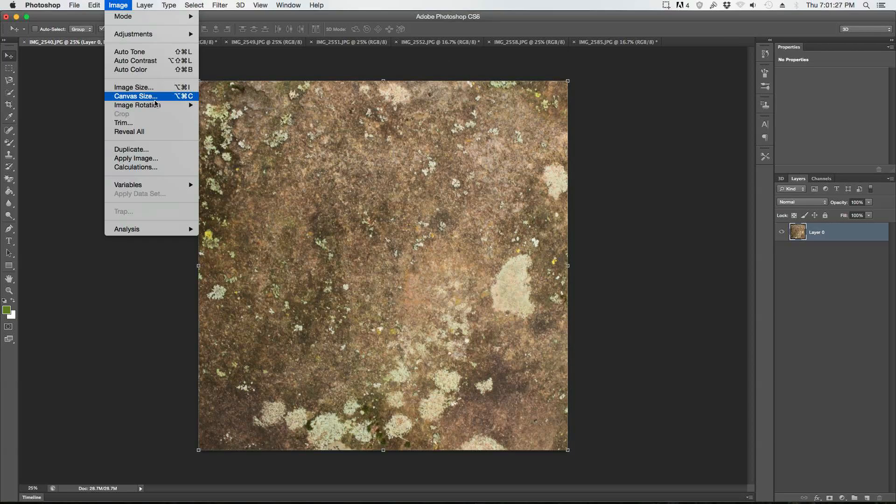
left_click(154, 97)
left_click(481, 209)
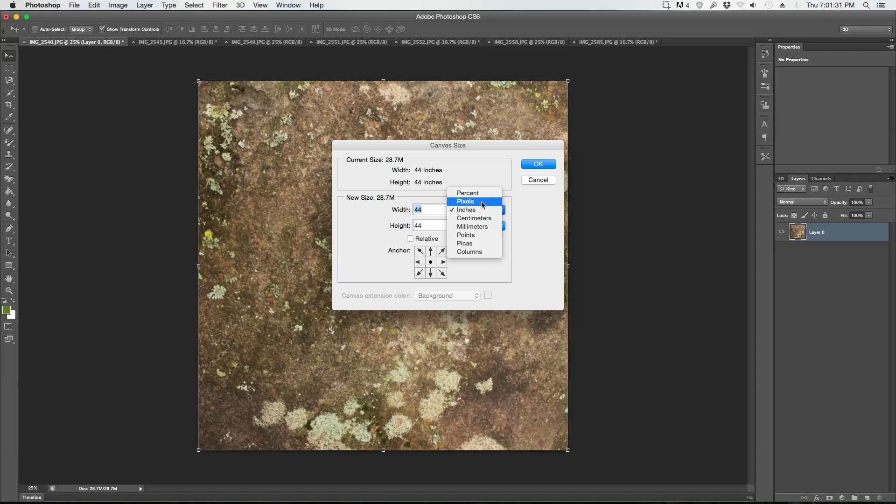
left_click(482, 202)
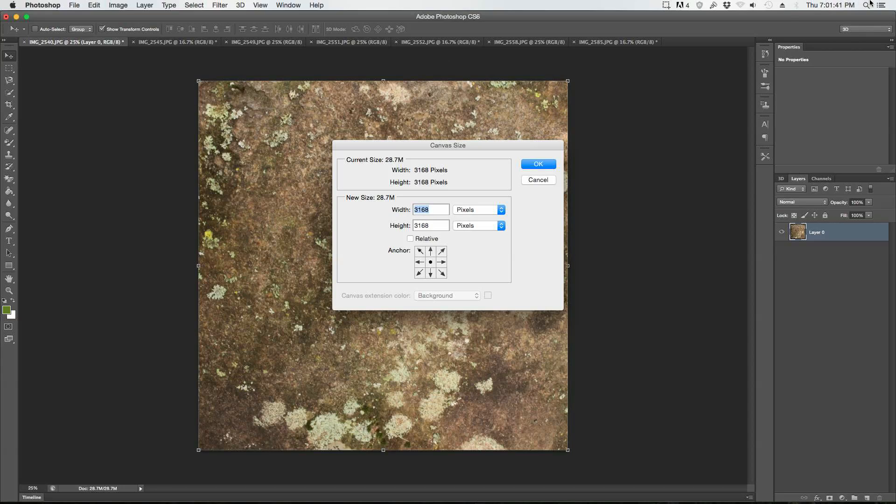
Step: Open the Calculator app and place it beside the Canvas Size dialog
left_click(866, 5)
type("ca")
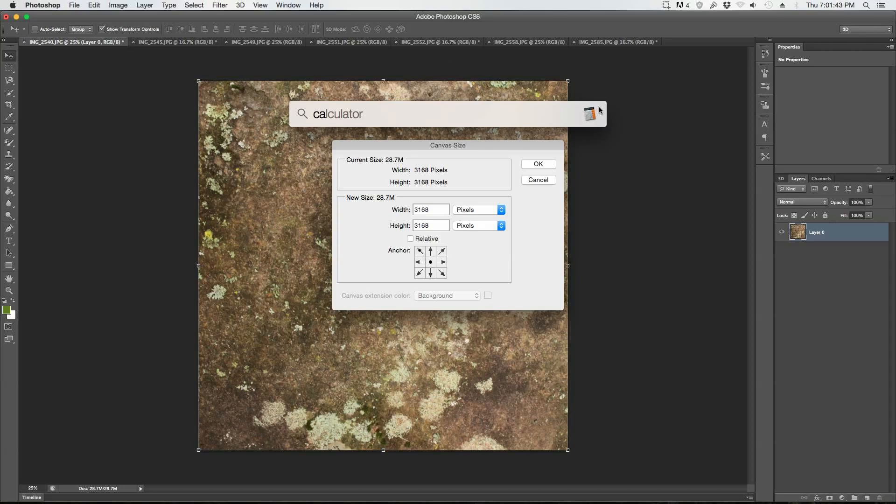
key("Return")
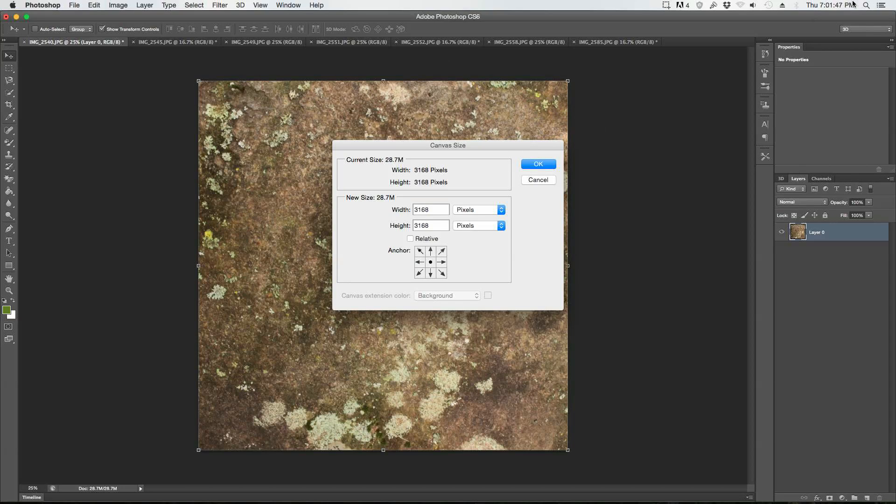
left_click(867, 6)
key("Return")
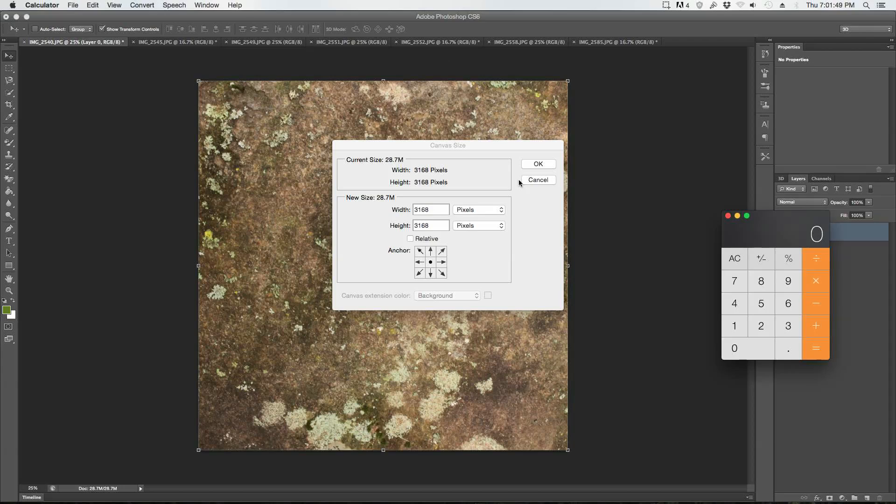
left_click_drag(755, 226, 624, 136)
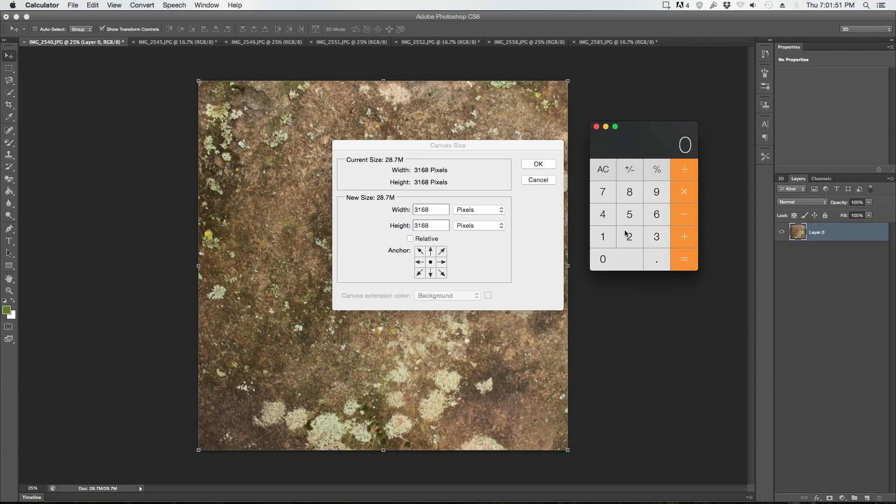
Step: Calculate half of the 3168-pixel canvas width, then close the Calculator and the Canvas Size dialog
left_click(658, 239)
left_click(597, 240)
left_click(663, 213)
left_click(630, 194)
left_click(629, 236)
left_click(685, 264)
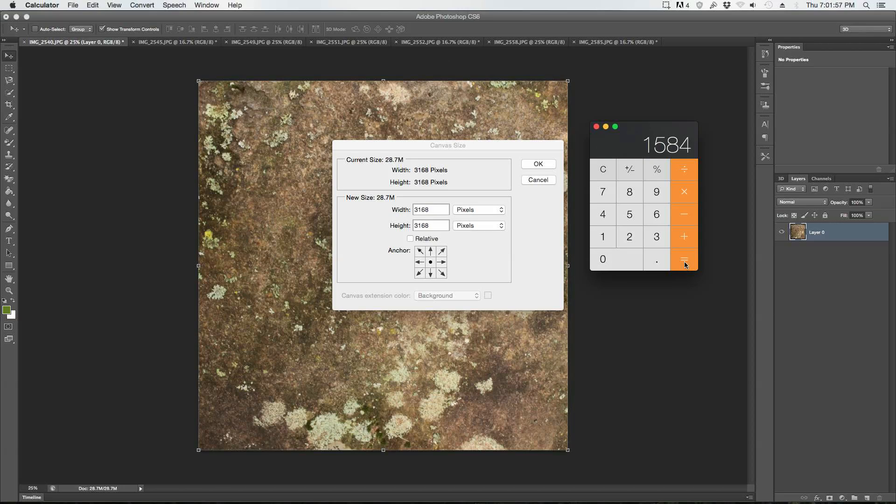
left_click(597, 127)
left_click(541, 163)
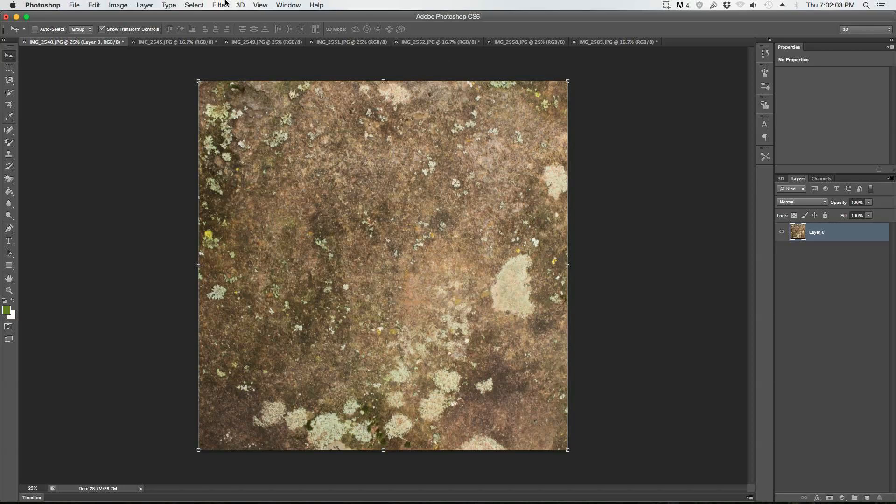
Step: Apply the Offset filter to the layer, 1584 pixels right and 1584 pixels down, with undefined areas wrapped around
left_click(221, 4)
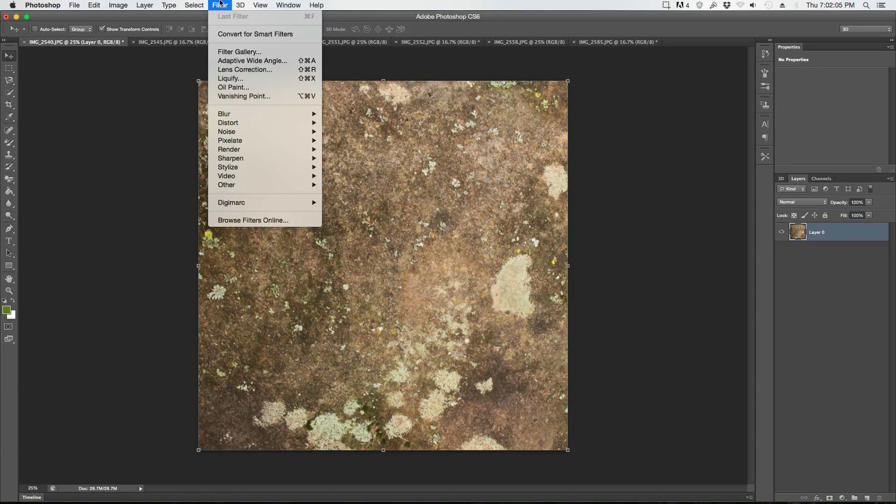
mouse_move(255, 188)
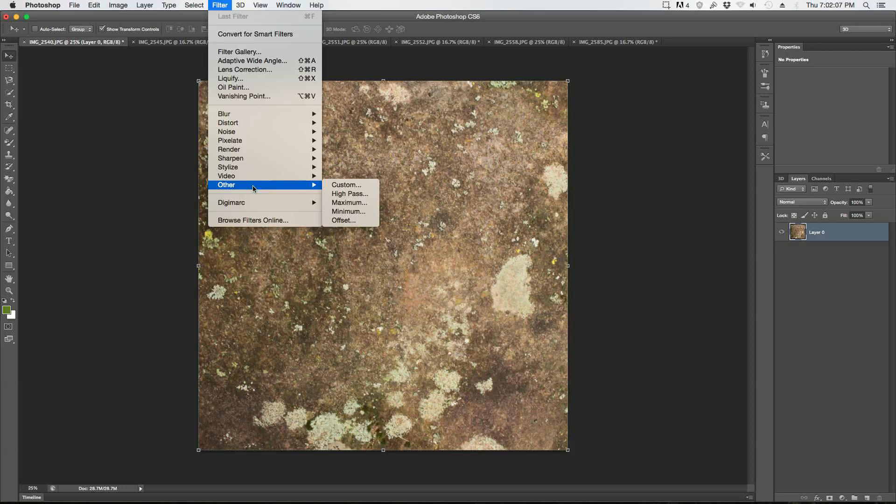
left_click(342, 220)
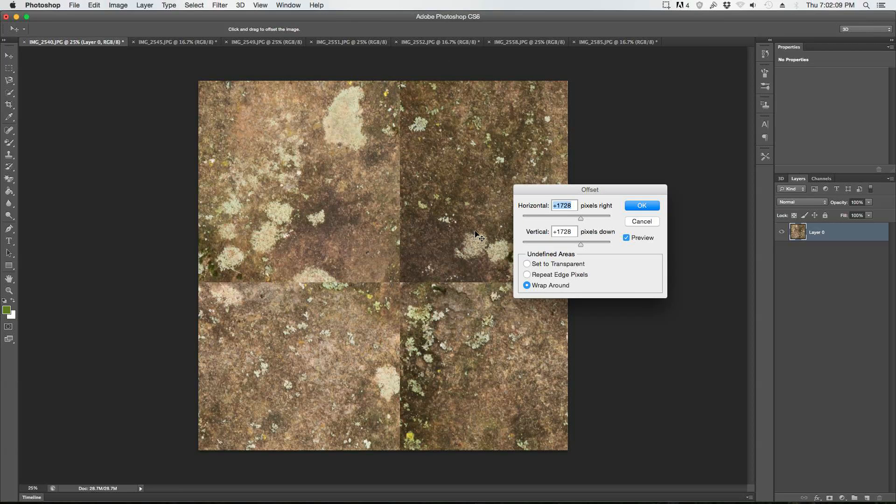
type("1584")
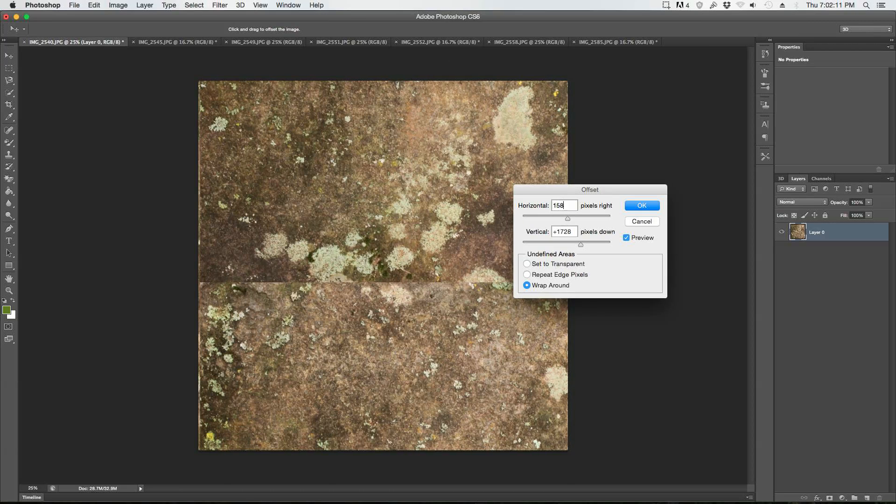
double_click(557, 231)
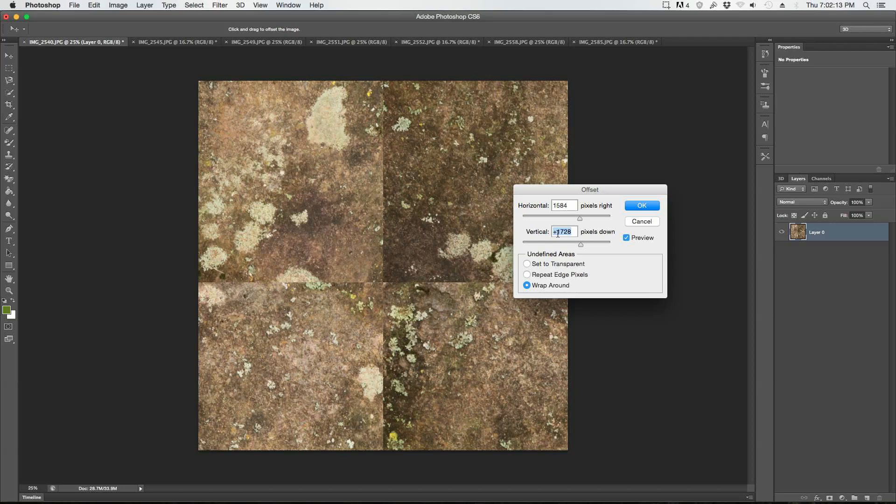
type("1584")
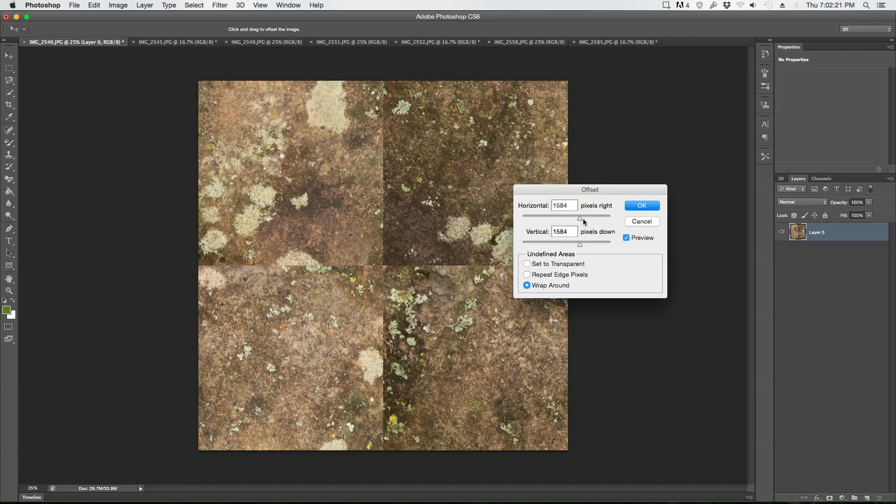
left_click(652, 206)
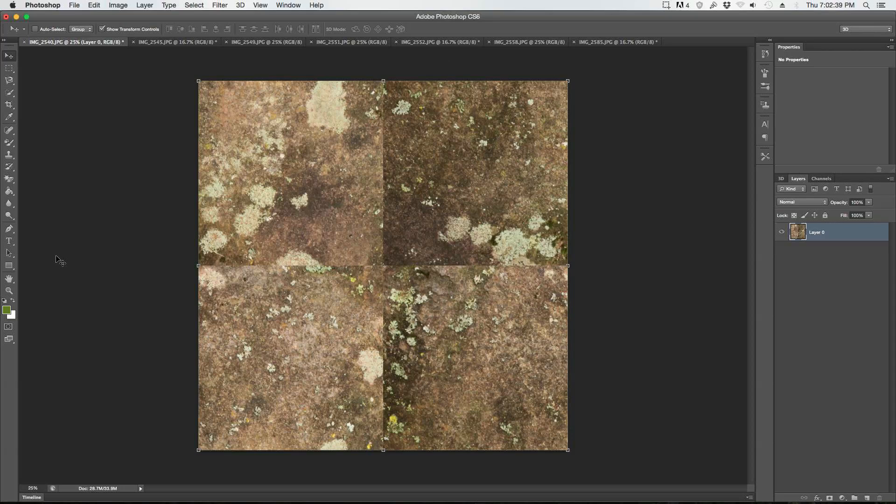
Step: With the Clone Stamp tool, clone clean rock texture over the horizontal seam about midway between the image's left edge and centre
left_click(9, 155)
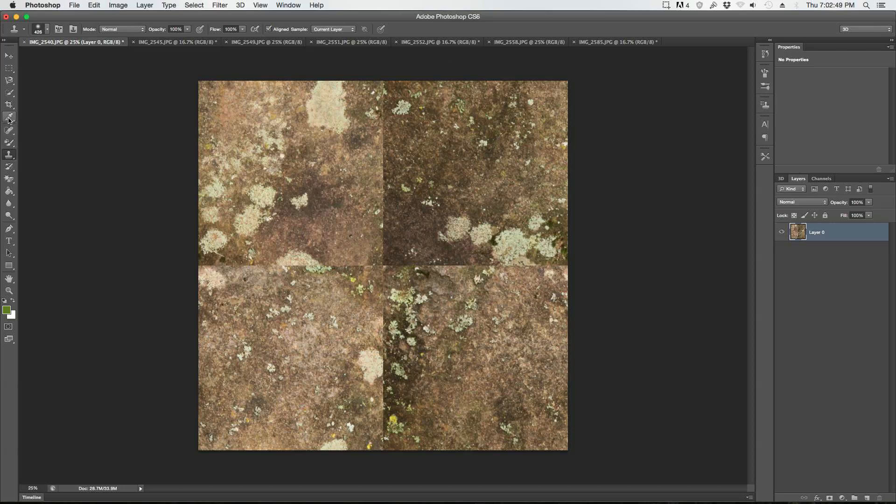
left_click(9, 290)
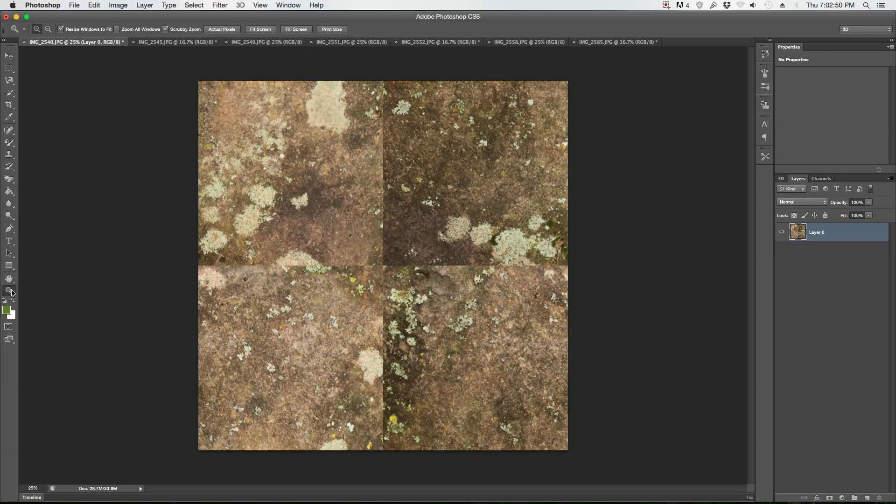
left_click(394, 204)
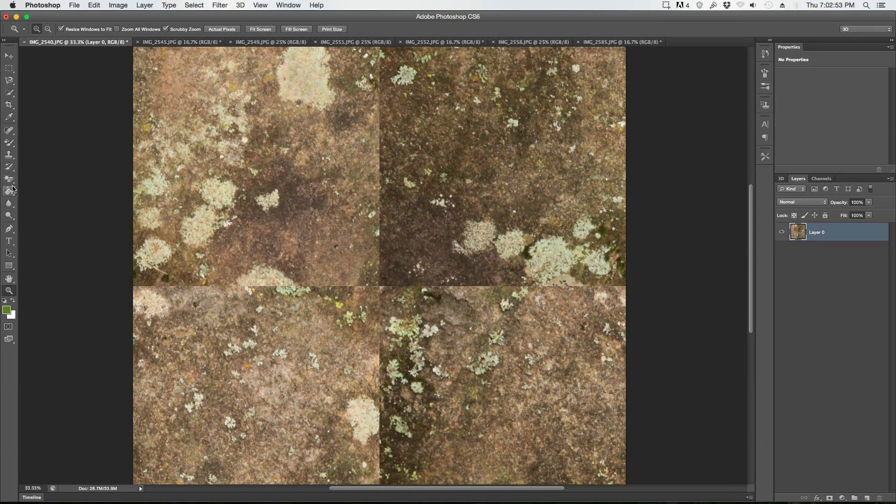
left_click(10, 157)
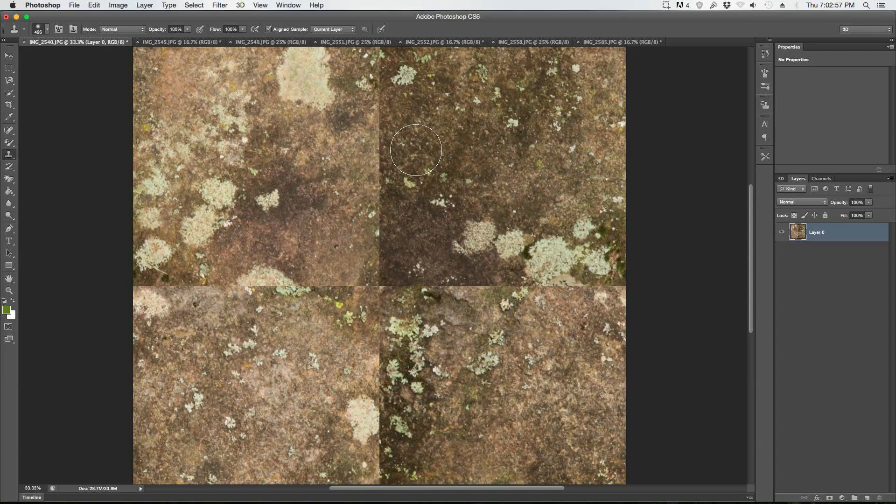
scroll(415, 150, "down", 2)
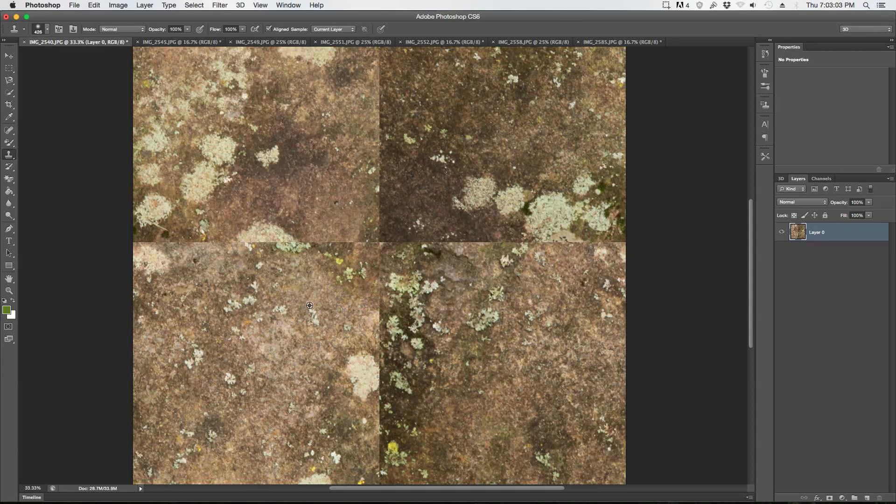
mouse_move(298, 331)
left_mouse_down()
mouse_move(318, 282)
mouse_move(313, 264)
mouse_move(284, 252)
mouse_move(255, 259)
mouse_move(269, 248)
mouse_move(253, 247)
mouse_move(254, 230)
mouse_move(267, 244)
mouse_move(275, 215)
mouse_move(300, 268)
mouse_move(257, 207)
mouse_move(305, 146)
left_mouse_up()
left_click(299, 197)
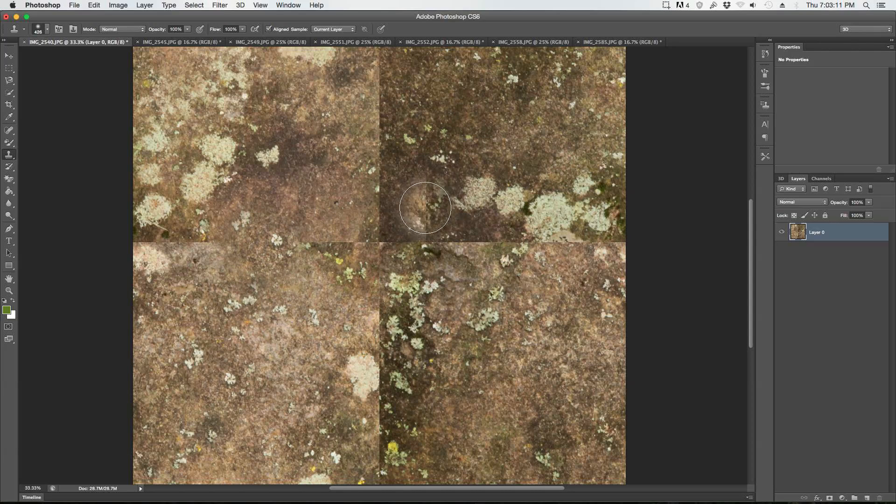
Step: Clone rock texture over the crossing of the two seams and over the vertical seam below and above the centre
left_click(556, 130, "alt")
mouse_move(418, 234)
left_mouse_down()
mouse_move(437, 246)
mouse_move(396, 241)
left_mouse_up()
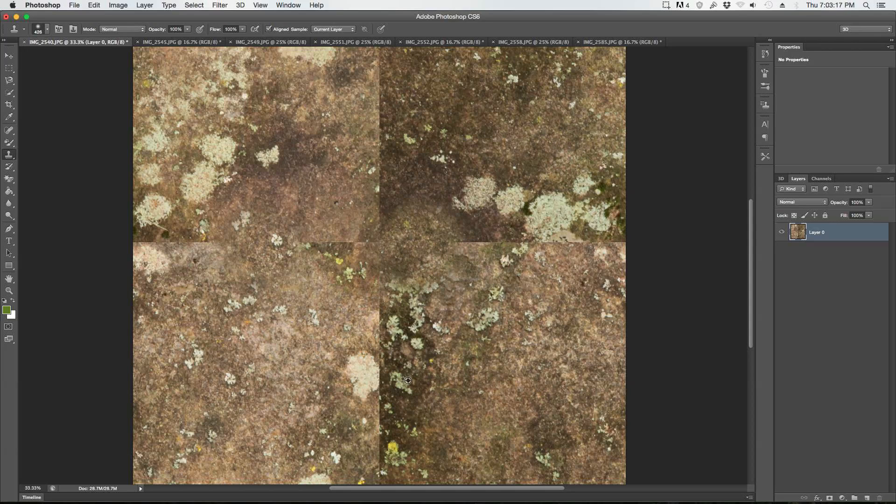
left_click(428, 141, "alt")
mouse_move(360, 343)
left_mouse_down()
mouse_move(364, 422)
mouse_move(363, 340)
mouse_move(351, 303)
left_mouse_up()
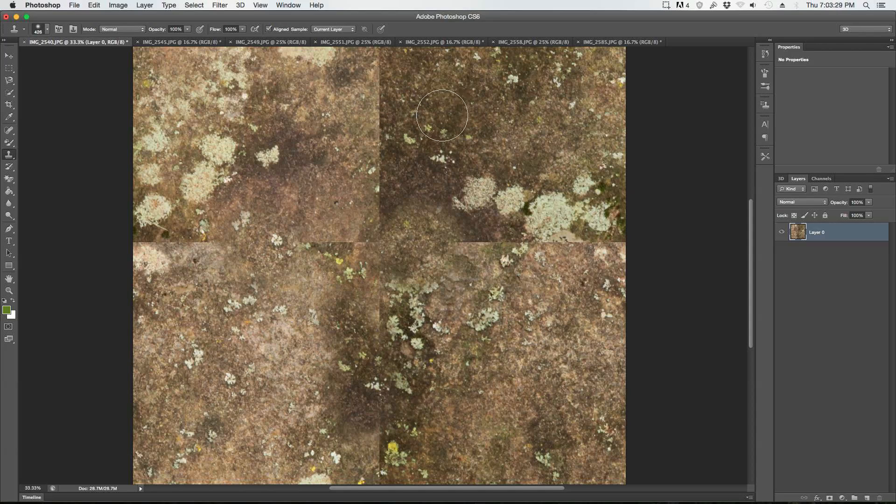
mouse_move(376, 163)
left_mouse_down()
mouse_move(365, 95)
mouse_move(377, 99)
mouse_move(369, 77)
left_mouse_up()
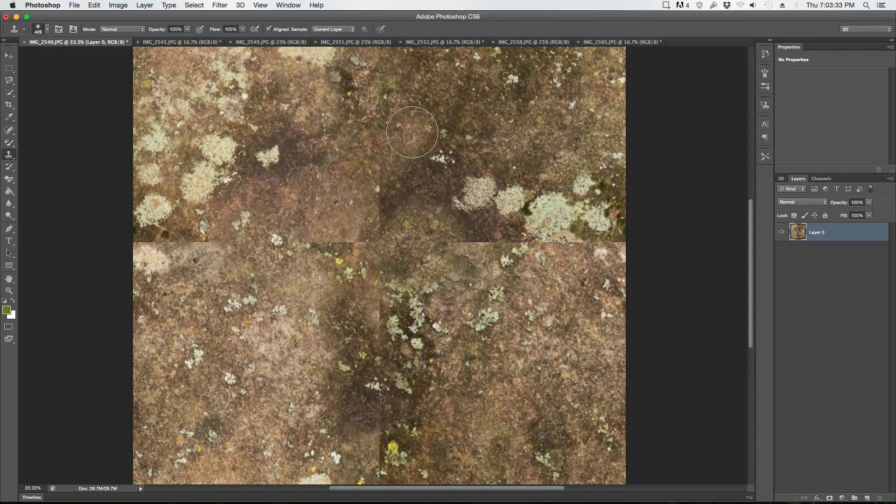
Step: Check the brush settings and clone rock texture over the horizontal seam near the image's left edge
left_click(48, 29)
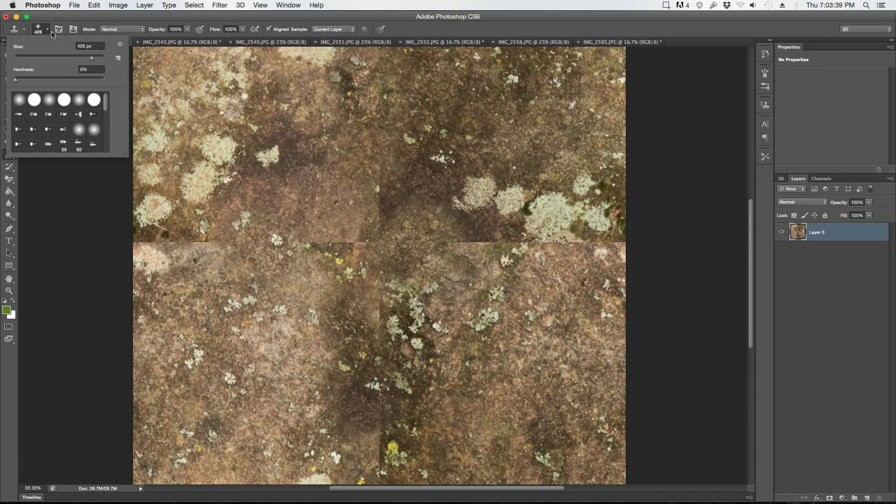
left_click(47, 29)
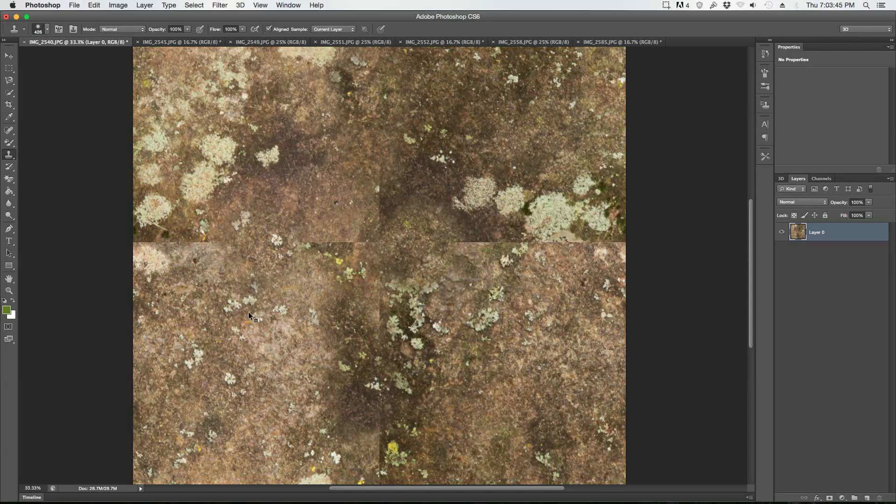
left_click(219, 378, "alt")
mouse_move(158, 251)
left_mouse_down()
mouse_move(244, 252)
mouse_move(157, 240)
left_mouse_up()
left_click(293, 269)
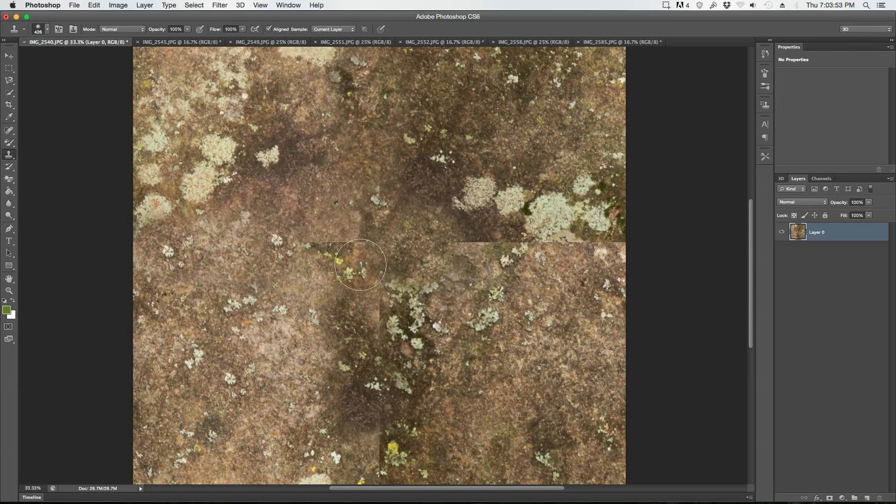
Step: Clone rock texture over the remaining vertical seam in the lower half and just above the image's centre
left_click(418, 384, "alt")
mouse_move(404, 438)
left_mouse_down()
mouse_move(374, 460)
mouse_move(372, 438)
left_mouse_up()
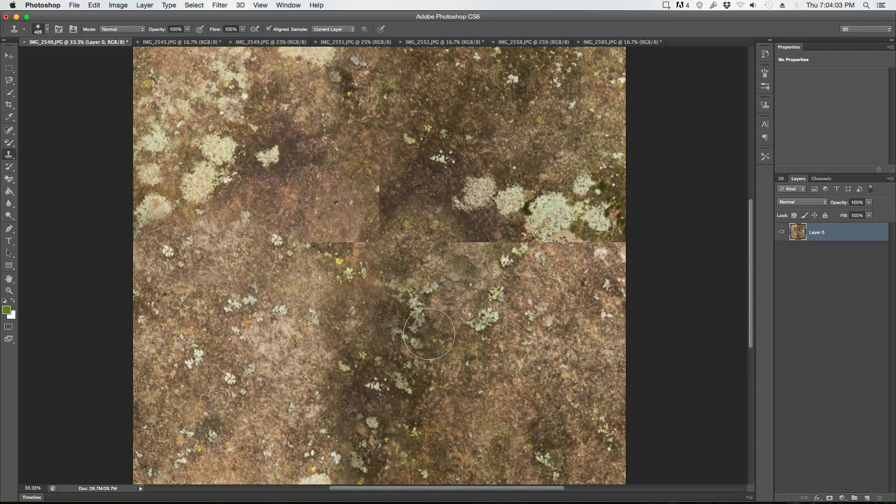
left_click(425, 189, "alt")
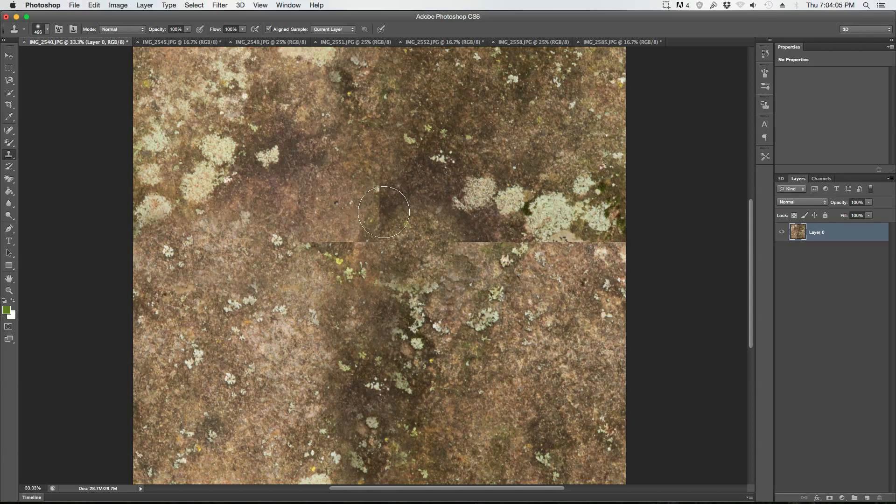
left_click(378, 208)
left_click(451, 212)
left_click(415, 224)
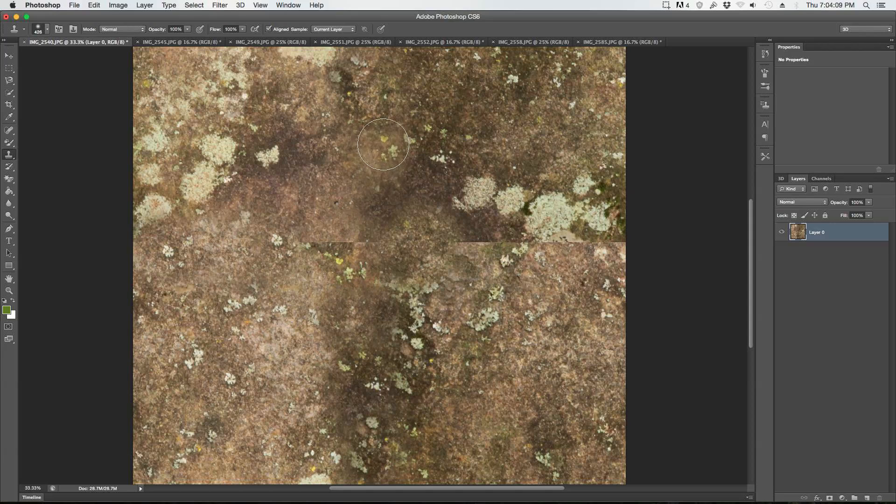
Step: Clone rock texture over the rest of the horizontal seam, just left of the centre and across the right half
left_click(464, 94, "alt")
mouse_move(352, 223)
left_mouse_down()
mouse_move(319, 228)
mouse_move(349, 223)
mouse_move(346, 243)
left_mouse_up()
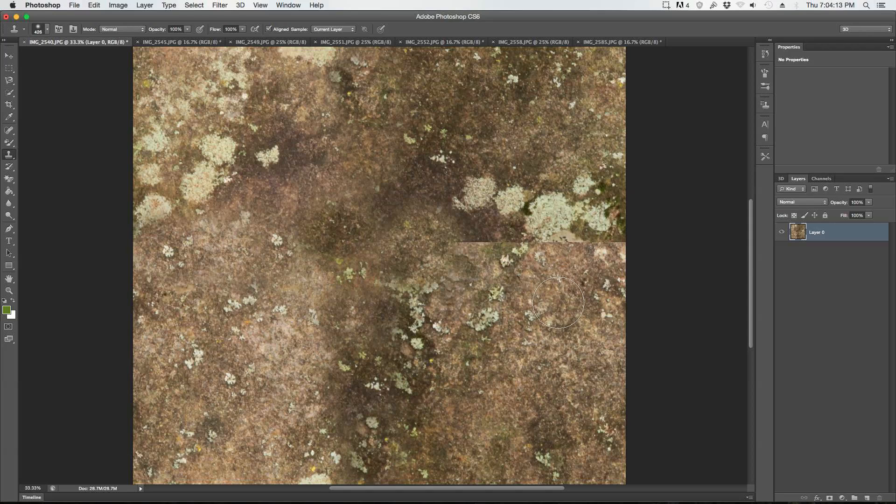
left_click(569, 127, "alt")
mouse_move(573, 238)
left_mouse_down()
mouse_move(560, 249)
mouse_move(589, 252)
left_mouse_up()
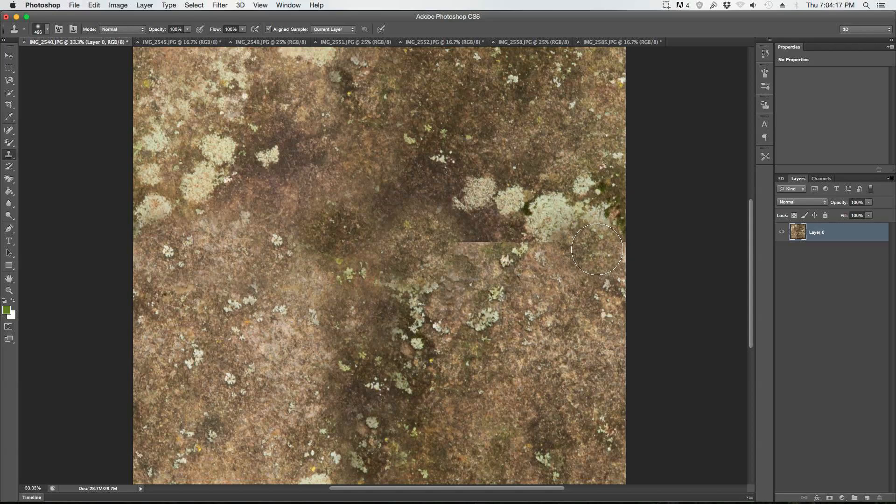
left_click(423, 179, "alt")
mouse_move(478, 250)
left_mouse_down()
mouse_move(486, 253)
mouse_move(485, 236)
mouse_move(507, 246)
mouse_move(495, 242)
left_mouse_up()
left_click(393, 272, "alt")
left_click_drag(544, 261, 561, 281)
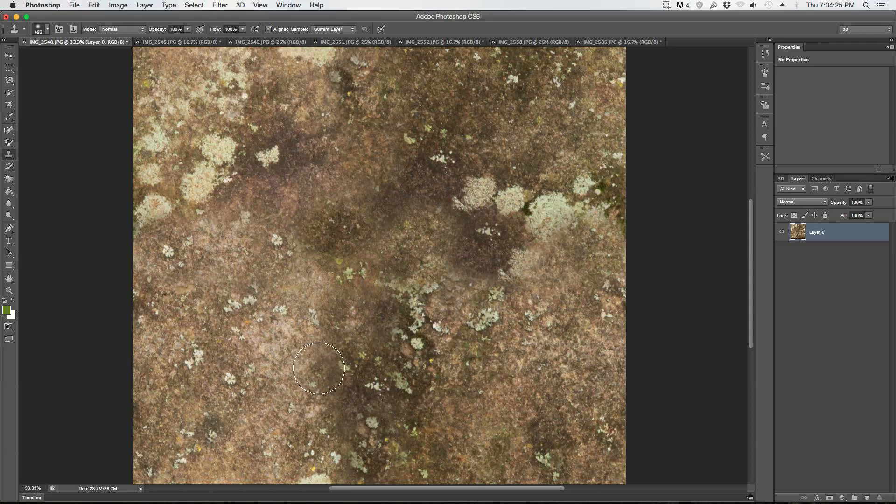
Step: Inspect the image's lower part for leftover seams and clone rock texture over the vertical seam near the top edge
scroll(513, 360, "down", 3)
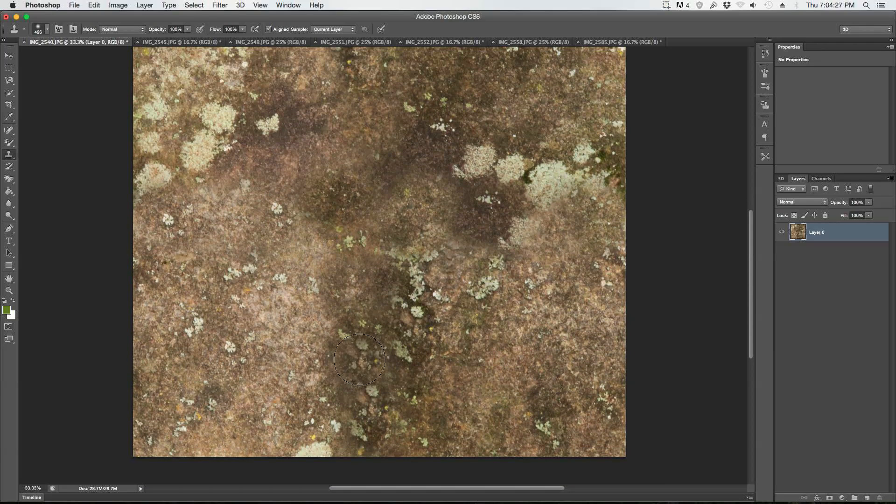
left_click(239, 353, "alt")
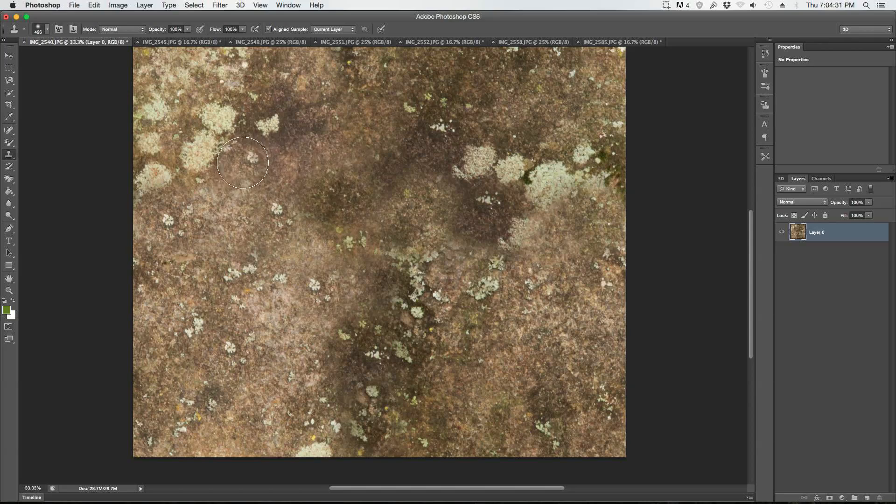
scroll(326, 243, "up", 1)
scroll(546, 352, "up", 2)
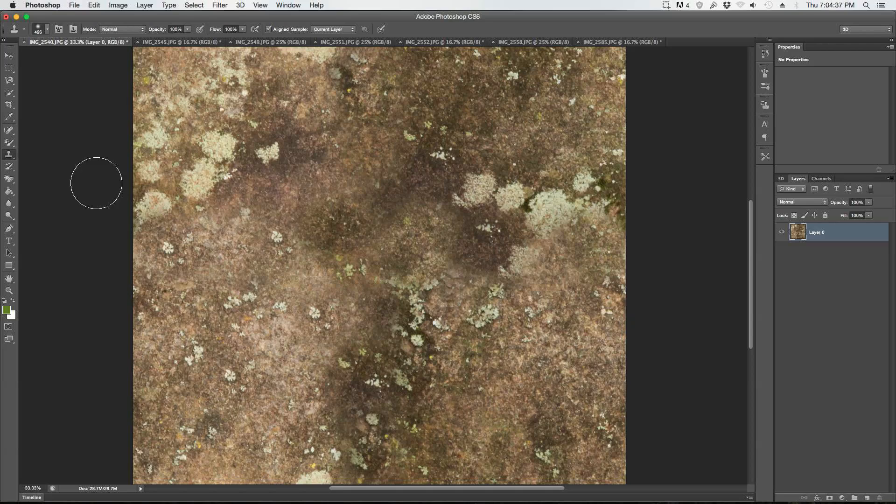
scroll(308, 210, "up", 2)
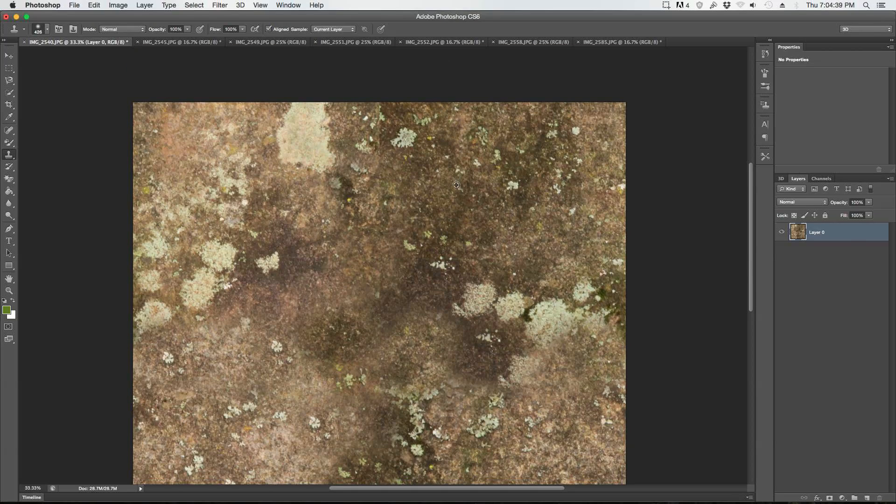
left_click_drag(377, 148, 379, 126)
scroll(378, 126, "down", 3)
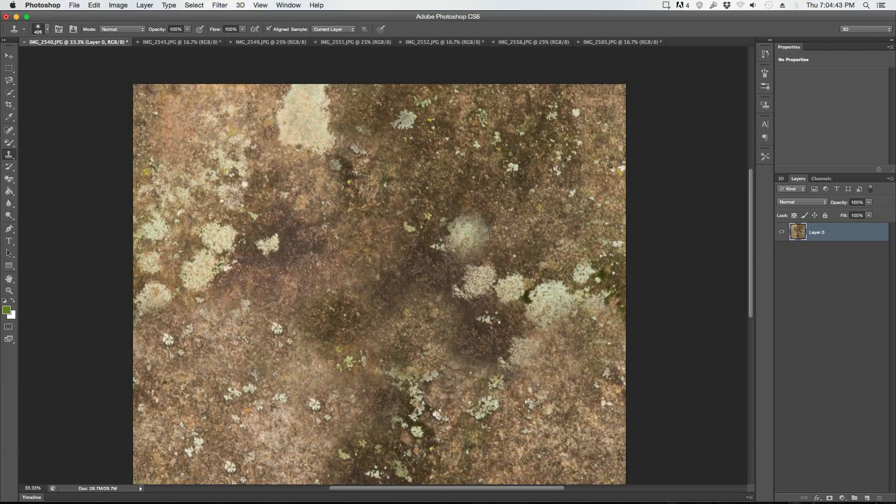
scroll(377, 307, "down", 2)
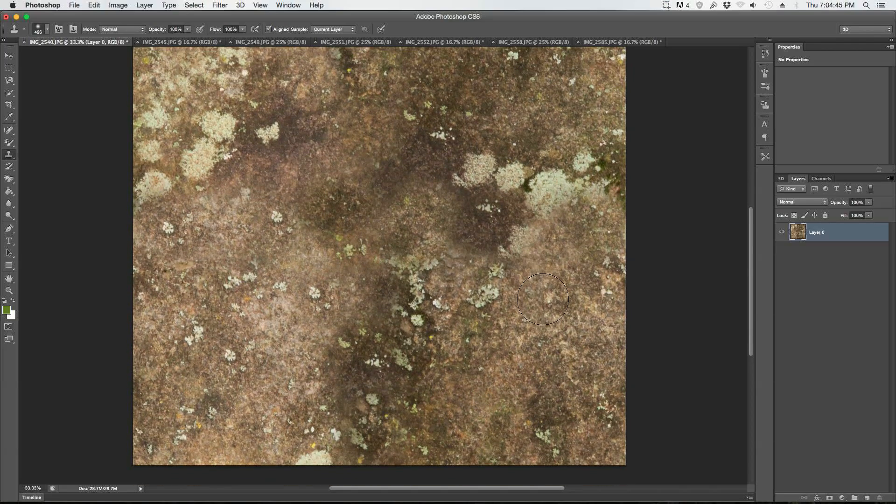
scroll(411, 303, "up", 1)
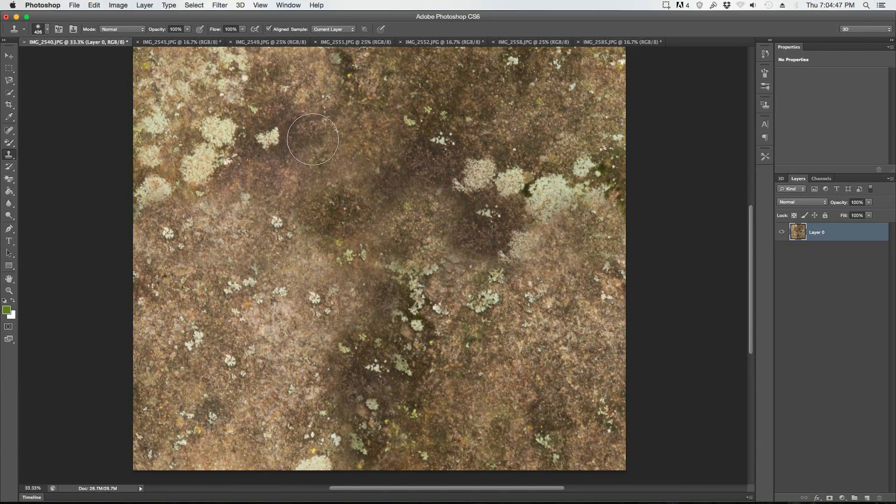
Step: Start a Shadows/Highlights adjustment on the rock texture with shadows at 49% and highlights at 51%, and compare it with the original
left_click(127, 4)
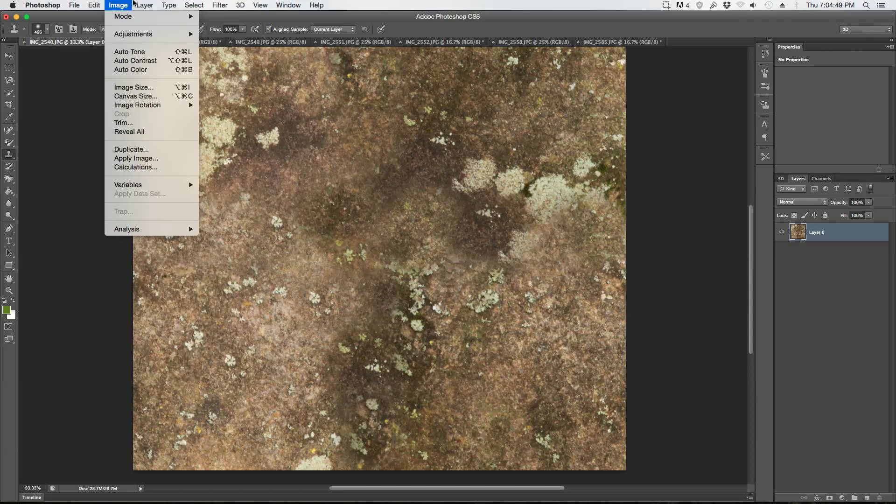
mouse_move(134, 2)
mouse_move(137, 34)
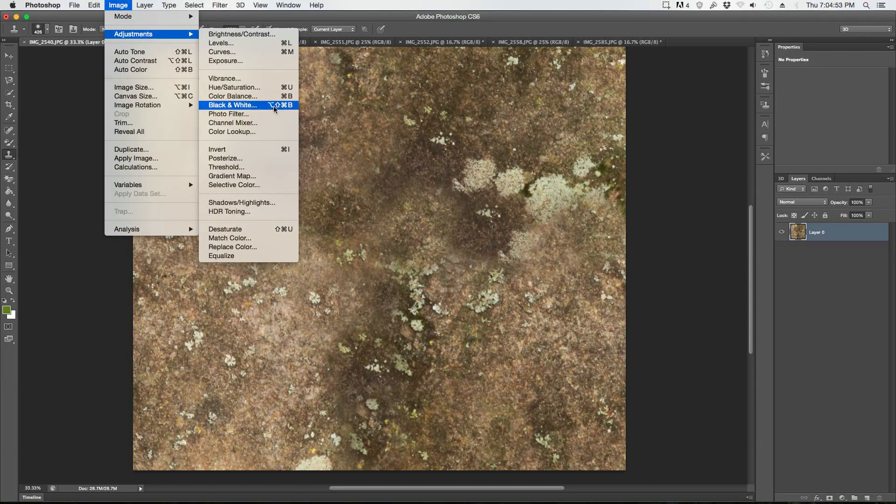
left_click(256, 203)
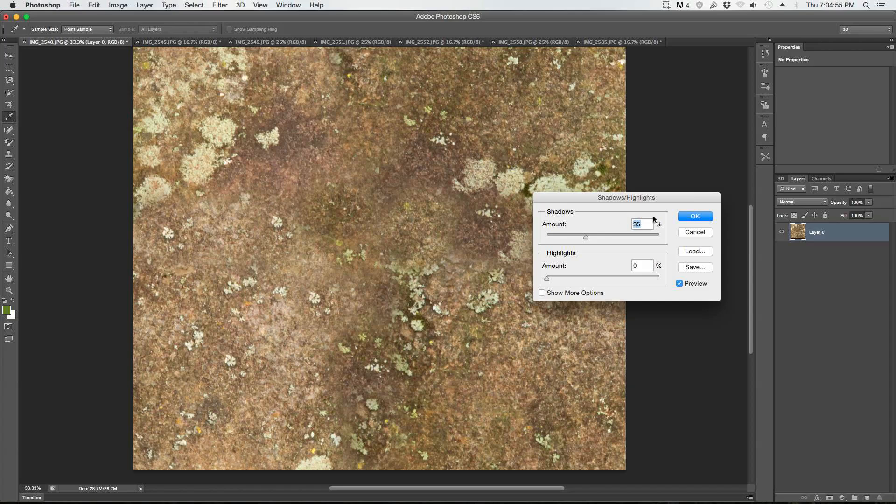
left_click_drag(651, 199, 663, 184)
left_click_drag(600, 223, 620, 224)
left_click_drag(560, 263, 598, 266)
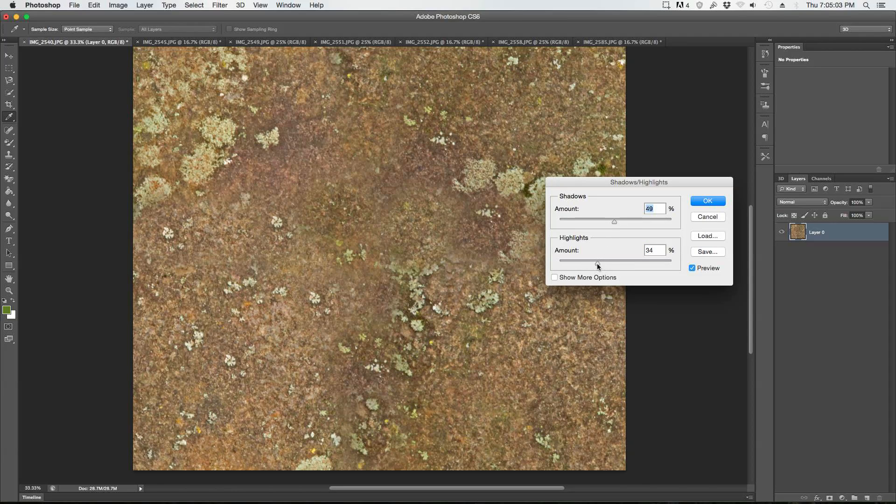
mouse_move(606, 266)
left_mouse_down()
mouse_move(650, 264)
mouse_move(617, 264)
left_mouse_up()
left_click(690, 268)
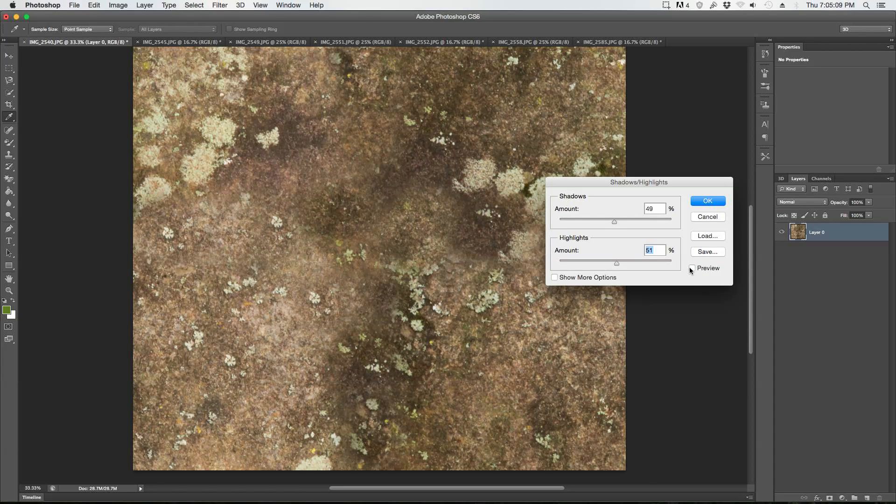
left_click(690, 268)
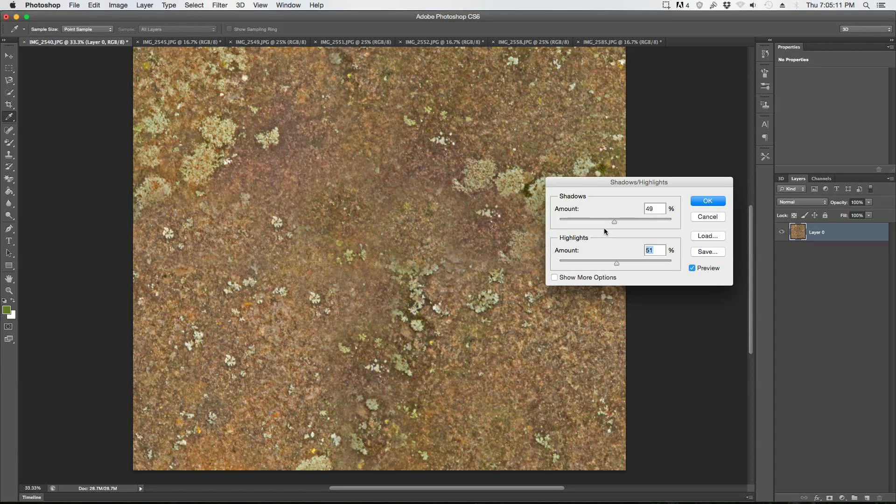
Step: Fine-tune the shadows and highlights amounts to 41% each, compare with the original and apply the adjustment
left_click_drag(611, 220, 605, 221)
mouse_move(619, 266)
left_mouse_down()
mouse_move(604, 264)
mouse_move(639, 264)
mouse_move(628, 263)
left_mouse_up()
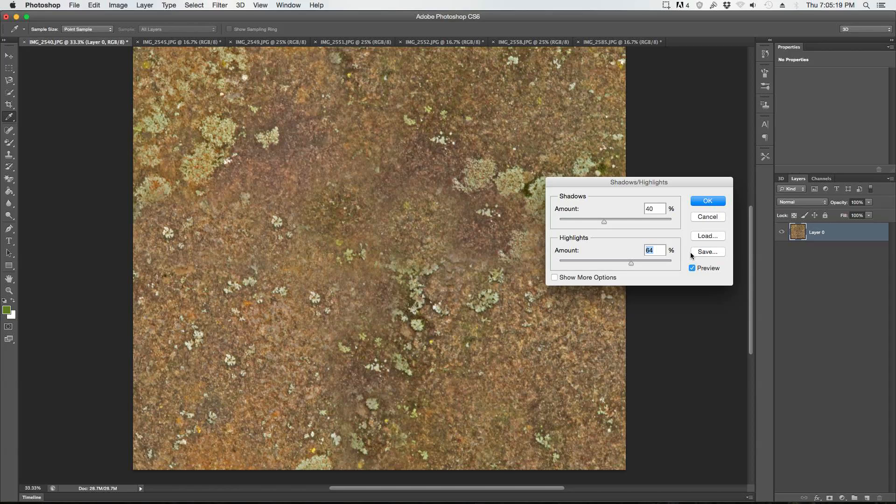
left_click_drag(602, 223, 622, 219)
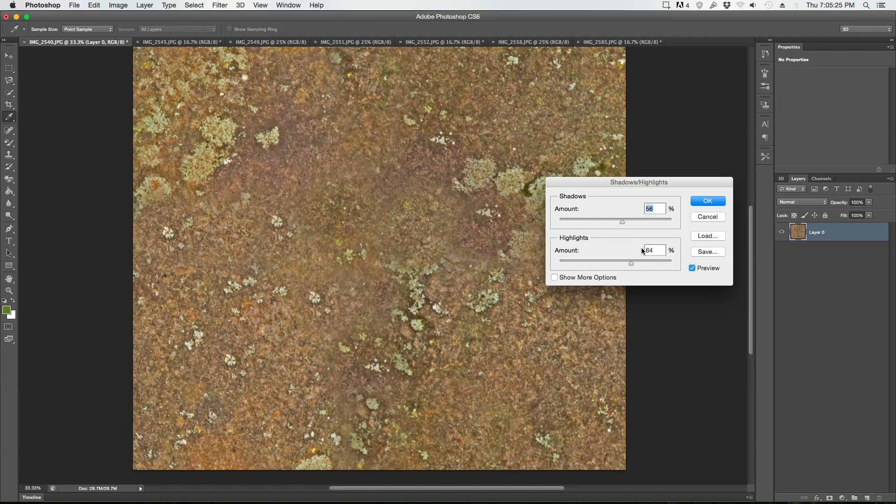
left_click_drag(630, 265, 605, 261)
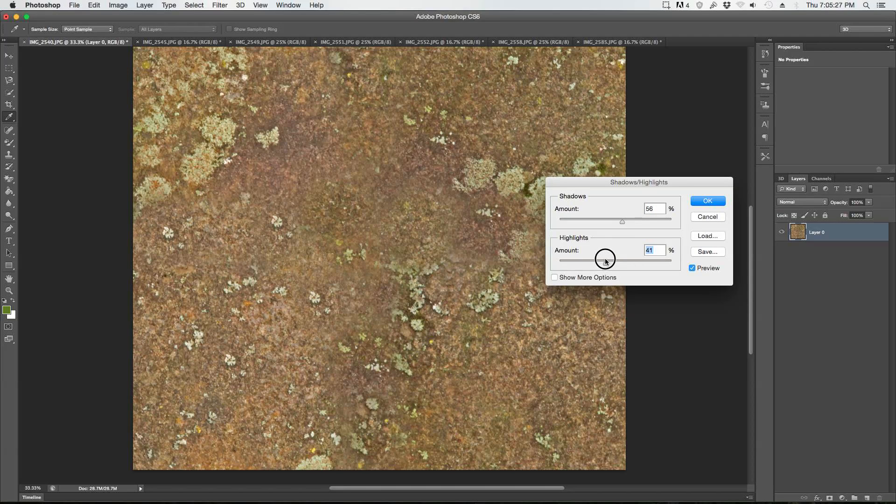
left_click_drag(620, 226, 606, 221)
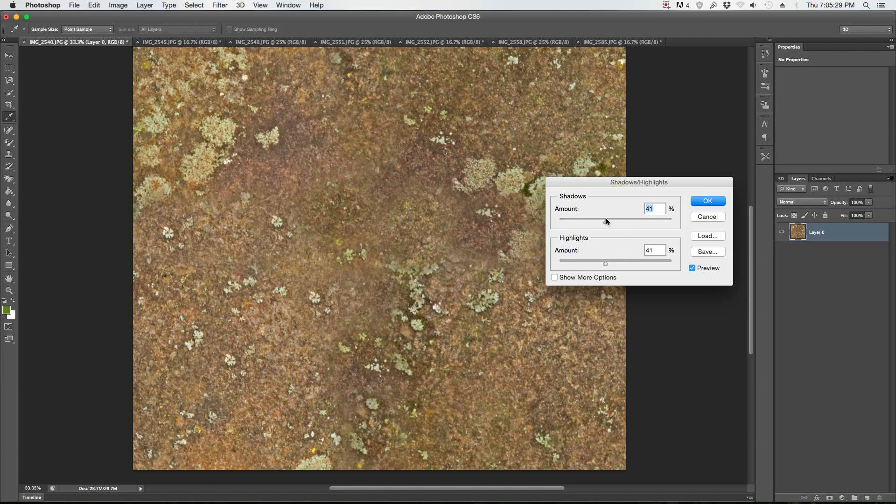
left_click(692, 268)
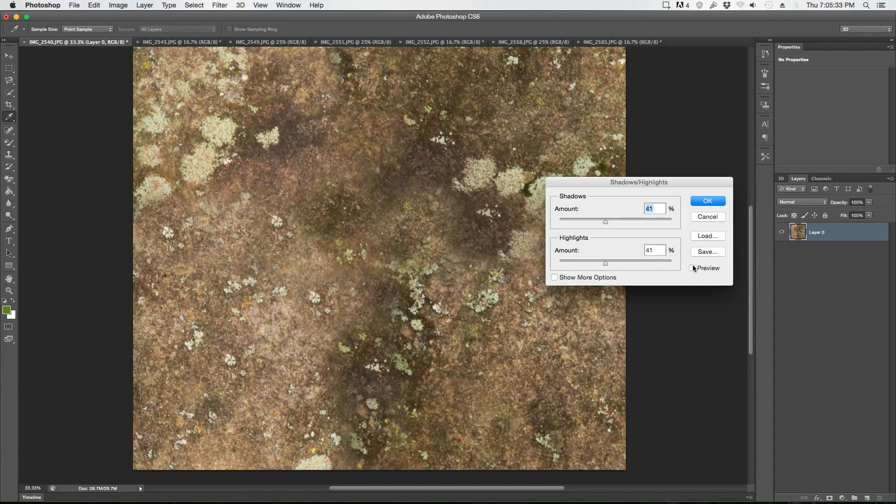
left_click(692, 268)
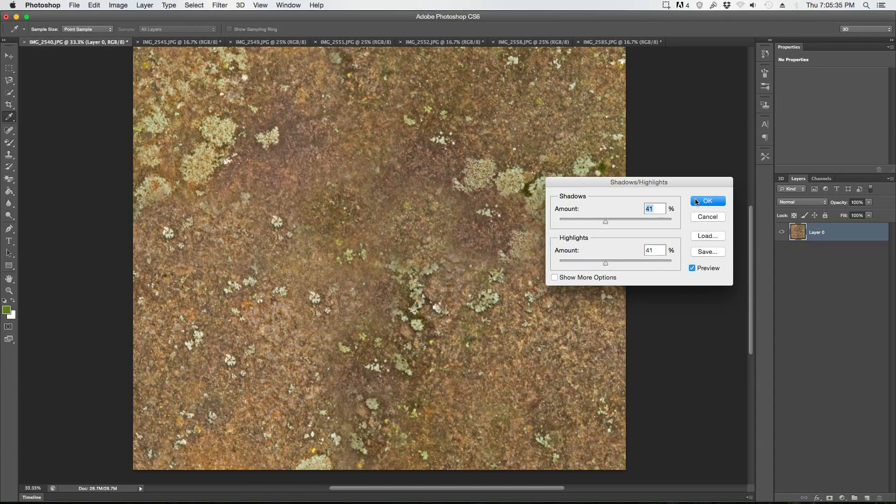
left_click(713, 206)
Step: Check the adjusted rock texture and resize the image to 1024 by 1024 pixels with proportions constrained
key("s")
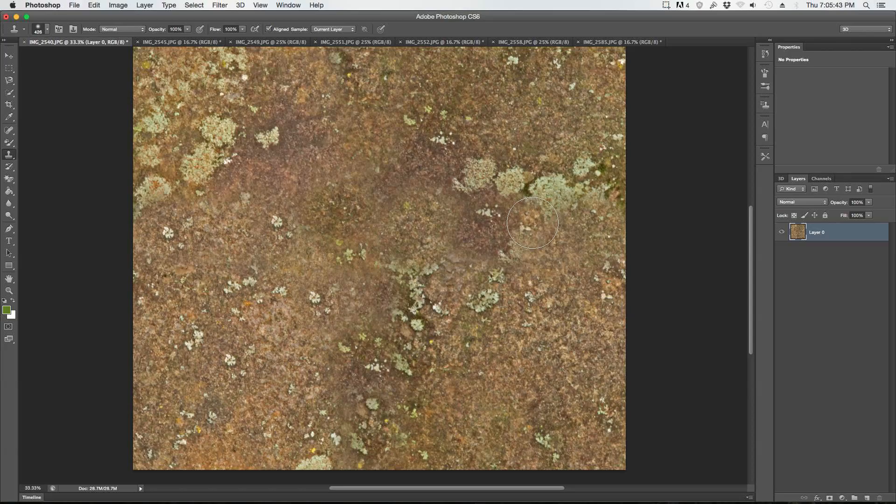
scroll(327, 281, "up", 3)
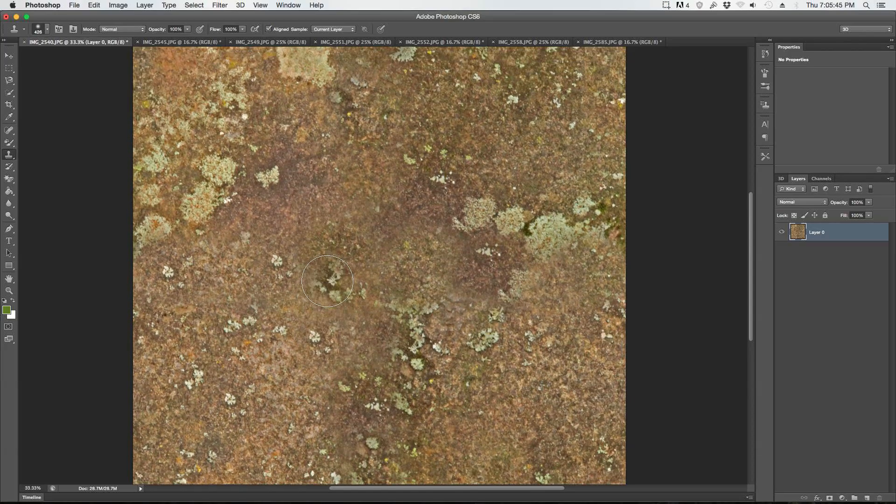
scroll(327, 281, "up", 1)
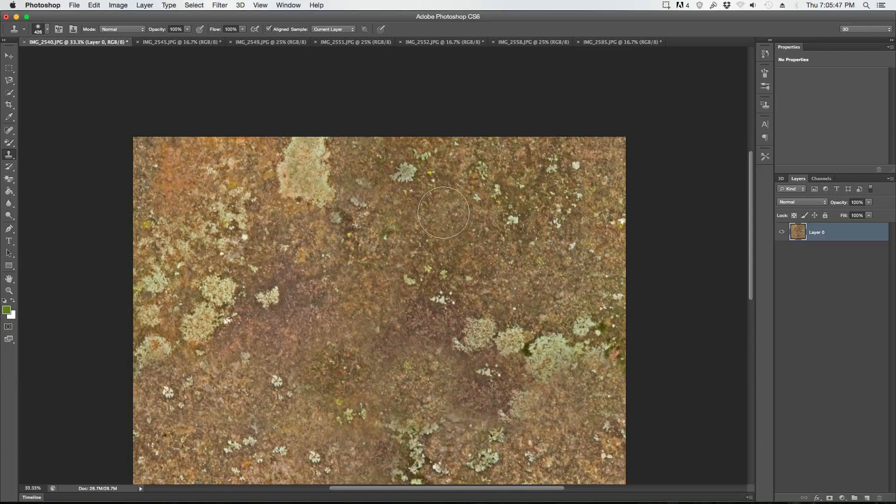
scroll(419, 224, "down", 5)
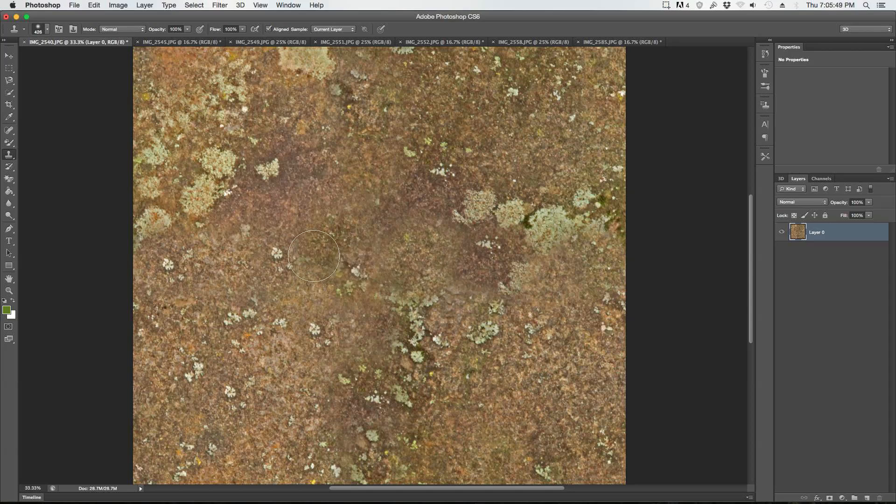
left_click(122, 5)
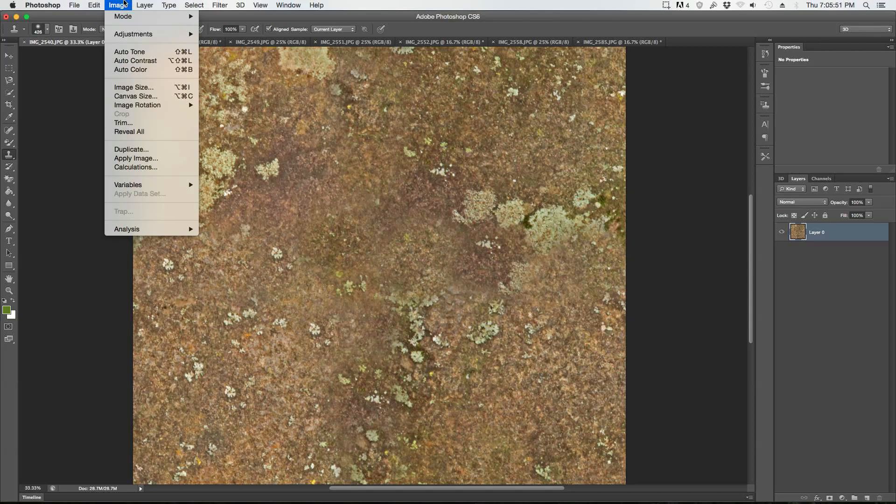
left_click(144, 88)
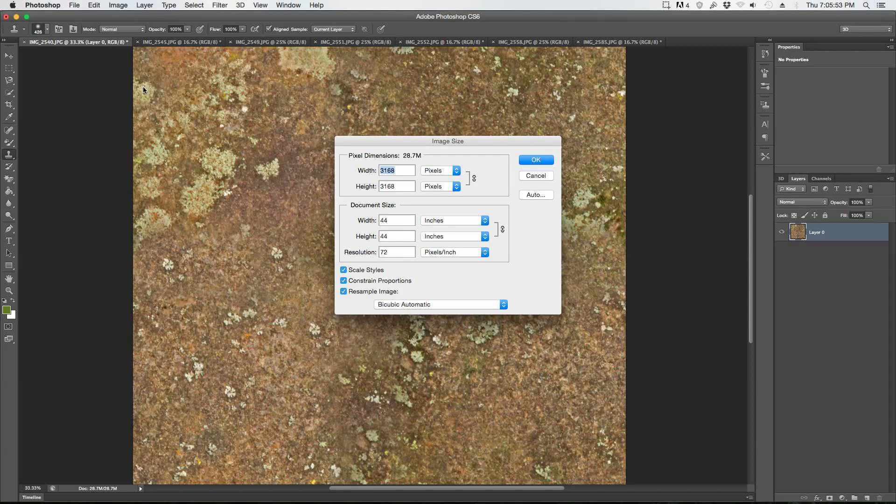
type("1024")
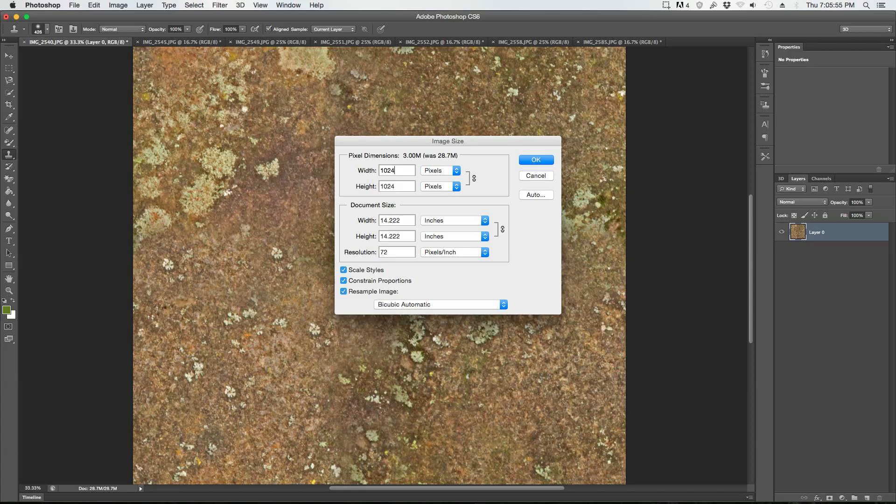
key("Return")
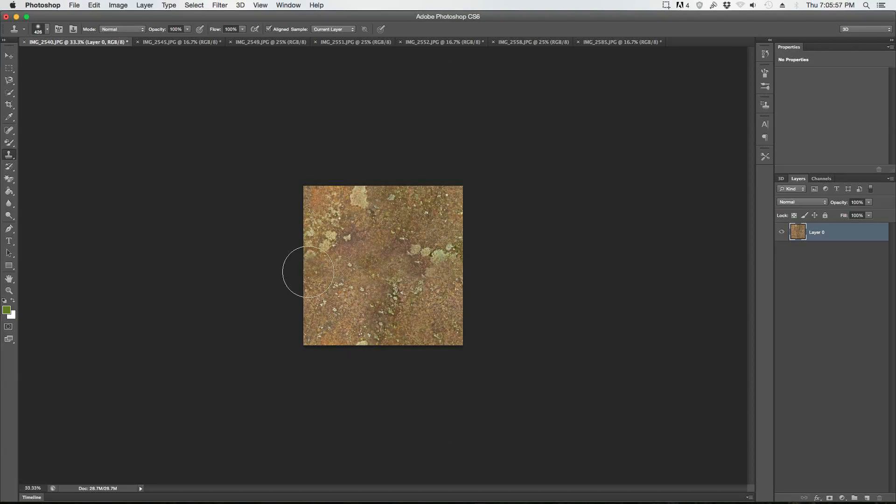
Step: Start saving the texture under a new name and create a "finished textures" folder inside the Create Textures Tutorial folder
left_click(45, 5)
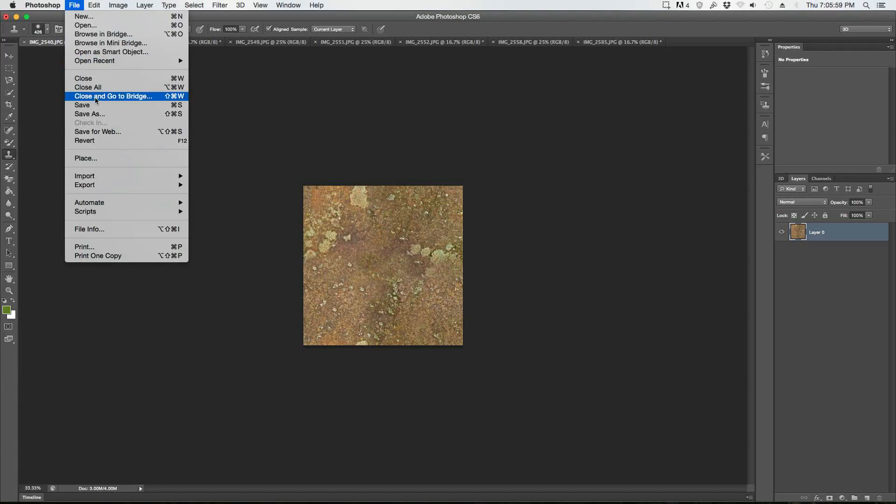
left_click(99, 113)
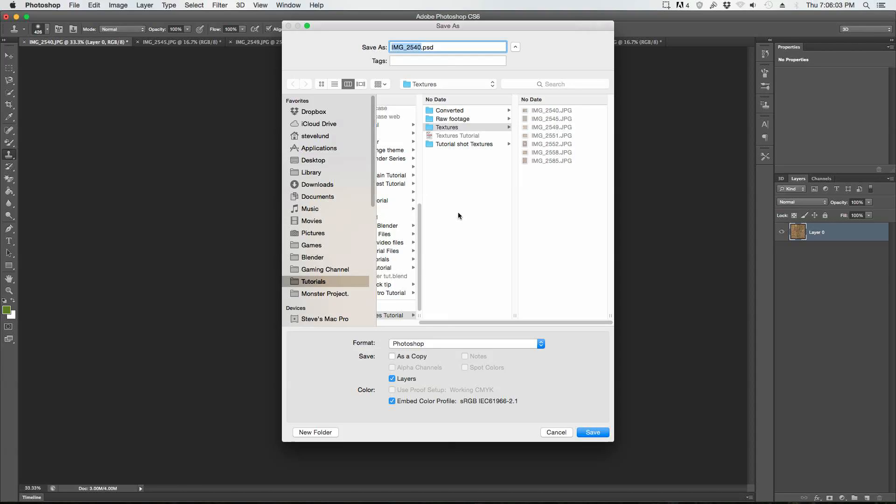
left_click(474, 242)
left_click(325, 432)
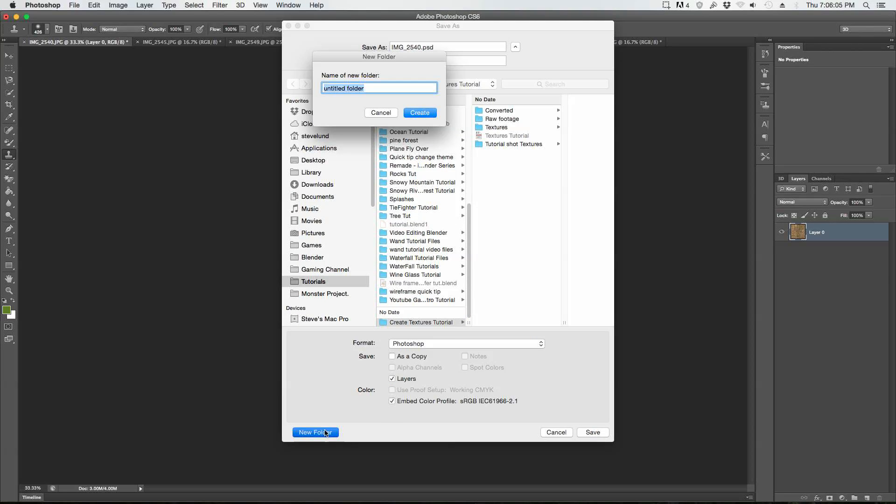
type("T")
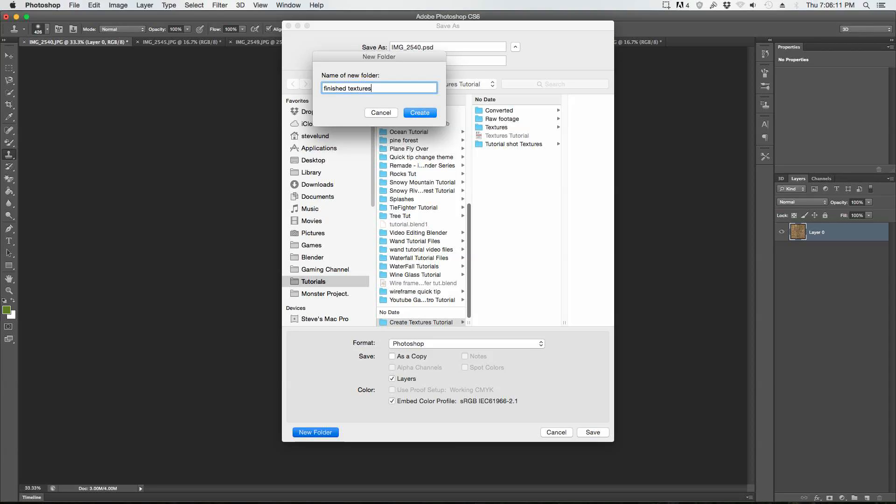
type("inished textures")
key("Return")
Step: Save the rock texture as a PNG copy named Rock_1.png in the finished textures folder
left_click(452, 343)
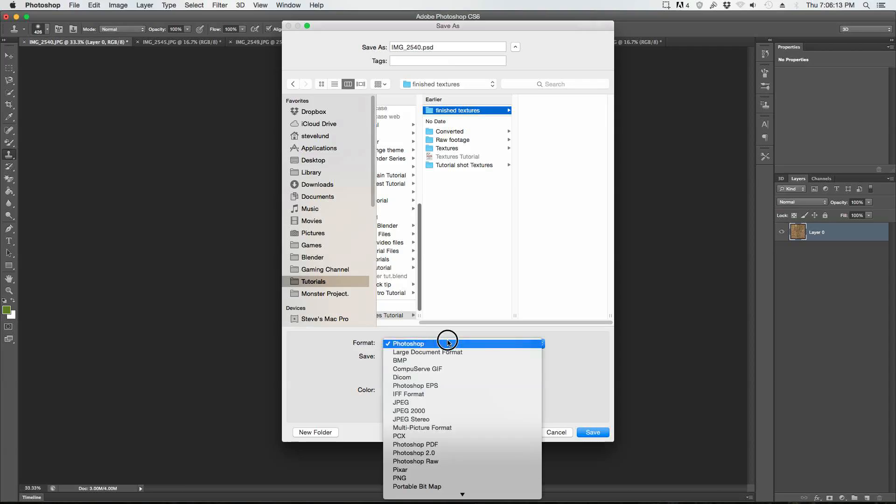
left_click(410, 478)
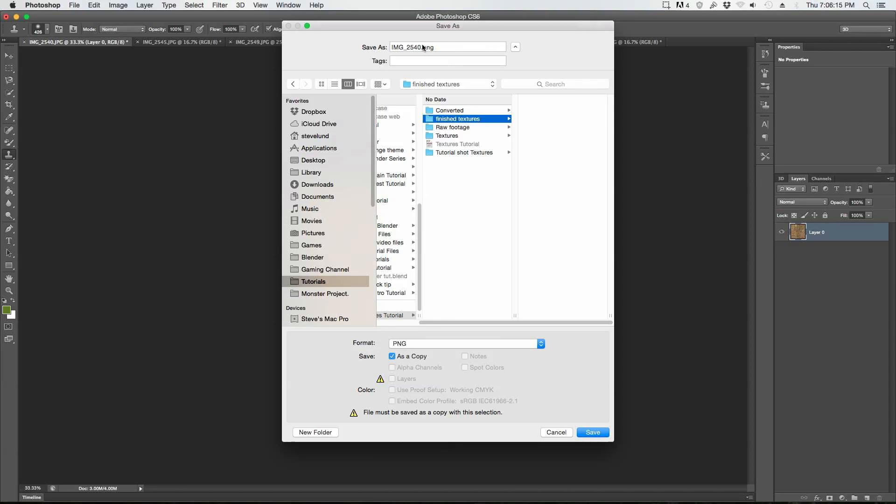
left_click(421, 47)
left_click_drag(421, 46, 373, 46)
type("Rock_1")
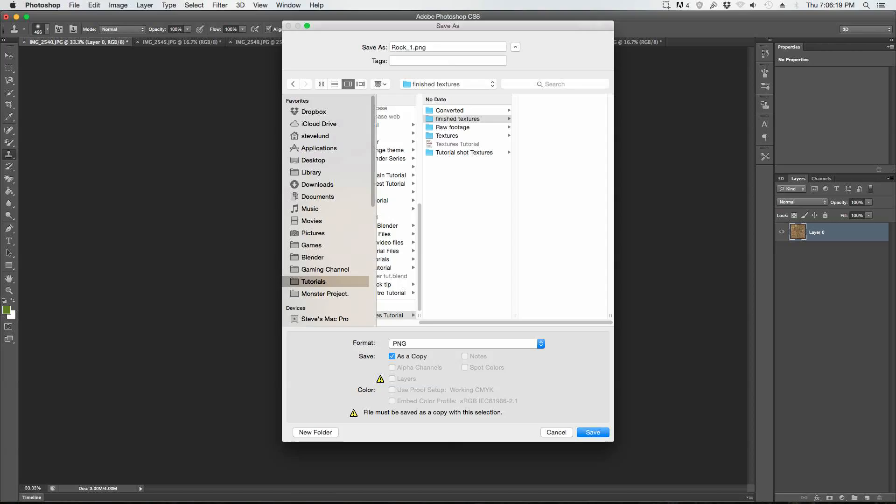
key("Return")
key("Return")
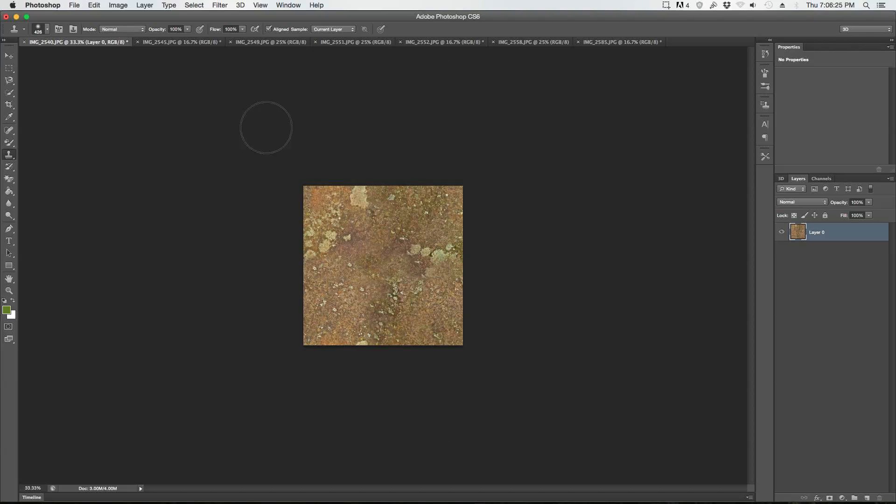
Step: Look through the open bark and leaf photos and switch to the leaf photo IMG_2549.JPG
left_click(190, 43)
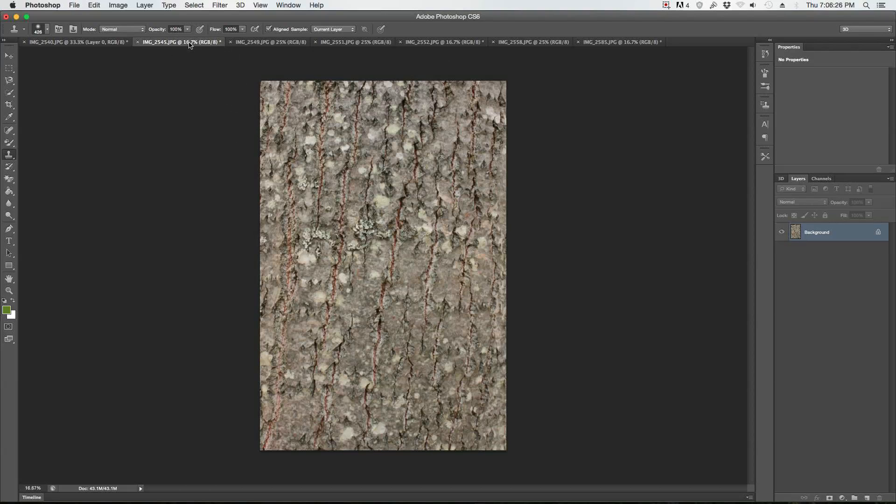
left_click(273, 43)
left_click(352, 42)
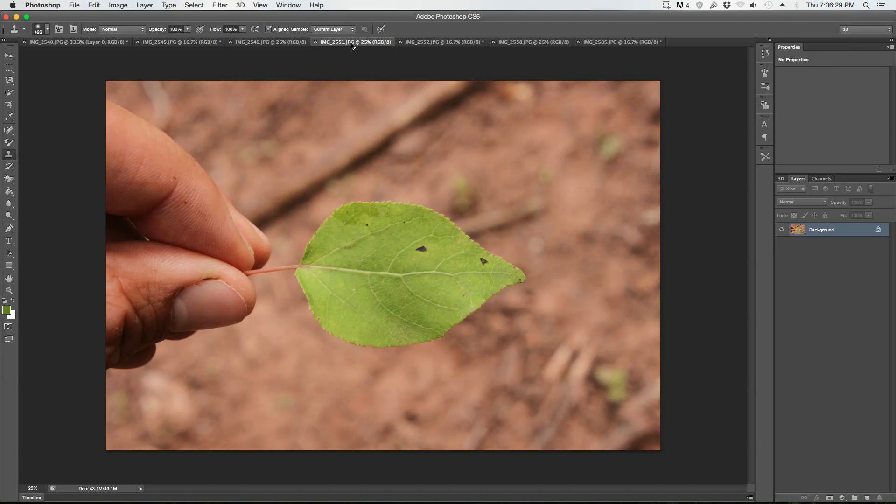
left_click(274, 43)
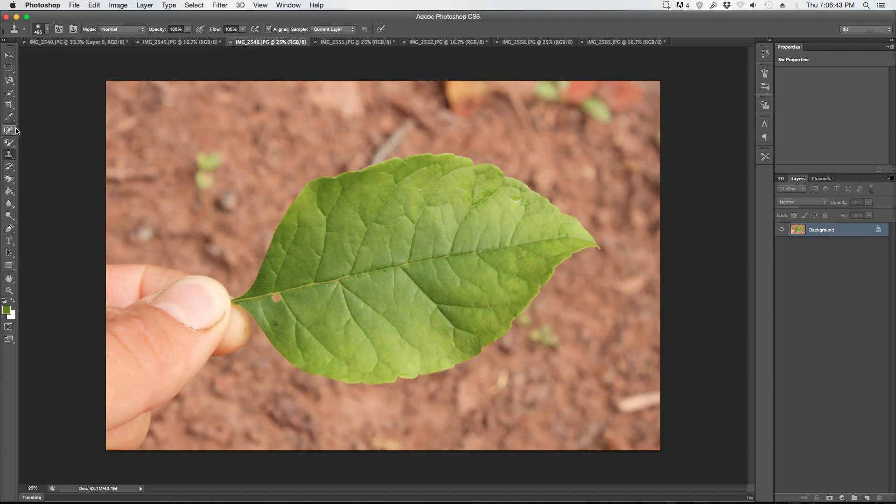
Step: Select the whole green leaf with the Quick Selection tool and subtract the small hole near its stem
left_click(13, 98)
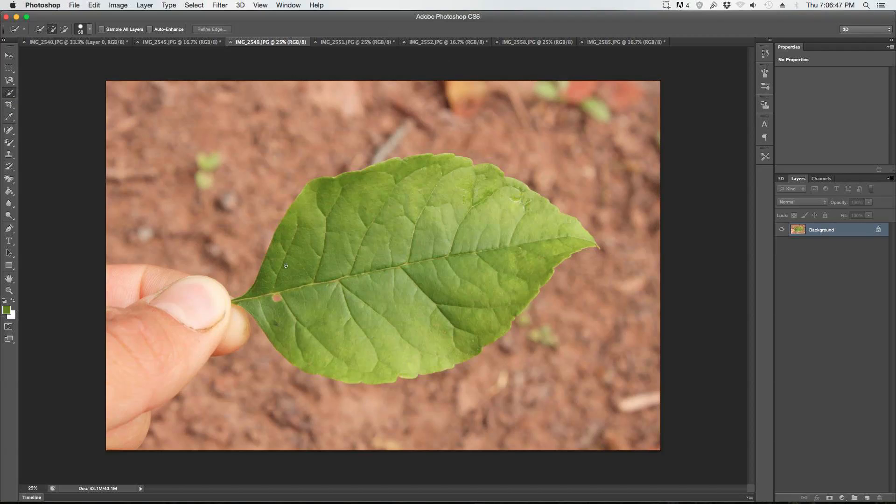
mouse_move(273, 270)
left_mouse_down()
mouse_move(284, 242)
mouse_move(330, 192)
mouse_move(414, 186)
mouse_move(395, 177)
mouse_move(452, 168)
mouse_move(477, 188)
mouse_move(527, 196)
mouse_move(587, 237)
mouse_move(547, 257)
mouse_move(505, 314)
mouse_move(401, 361)
mouse_move(335, 357)
mouse_move(317, 323)
left_mouse_up()
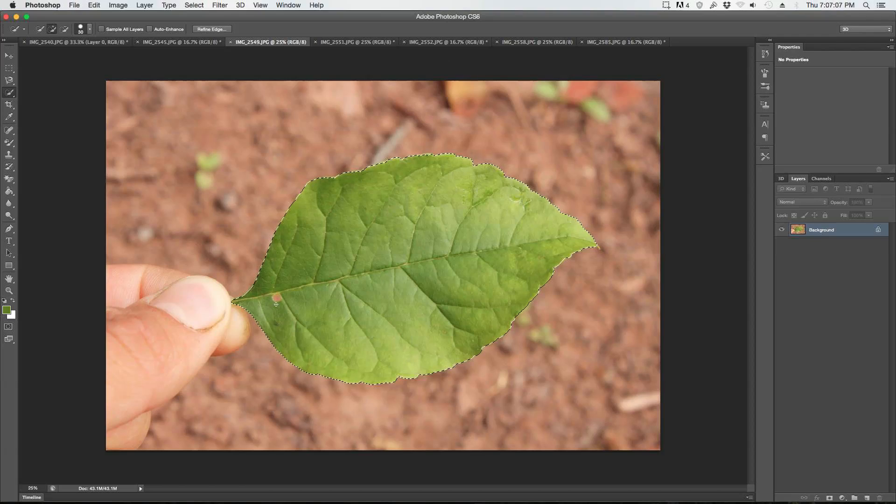
key("alt")
Step: Crop the leaf photo to the bounds of the leaf selection
left_click(10, 56)
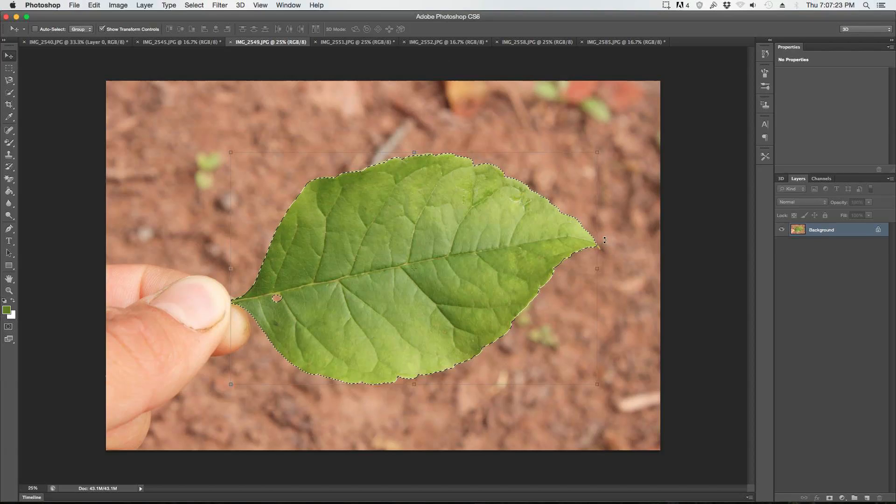
left_click(143, 5)
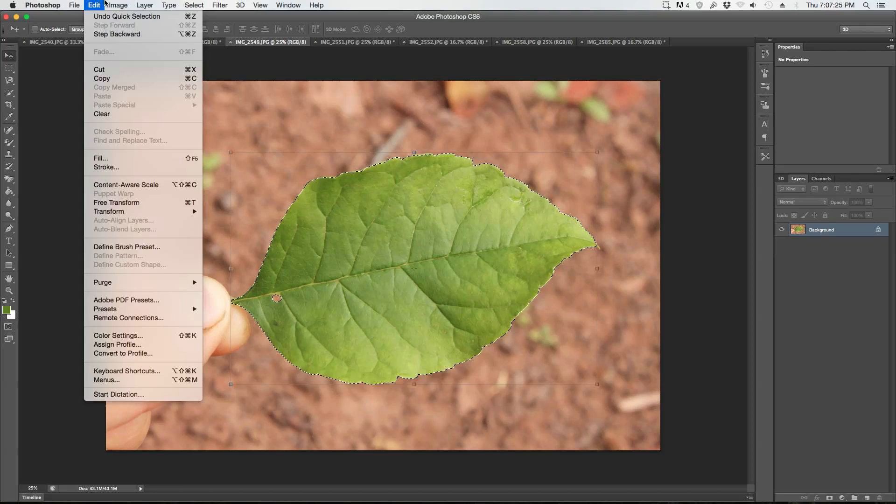
mouse_move(118, 5)
left_click(134, 116)
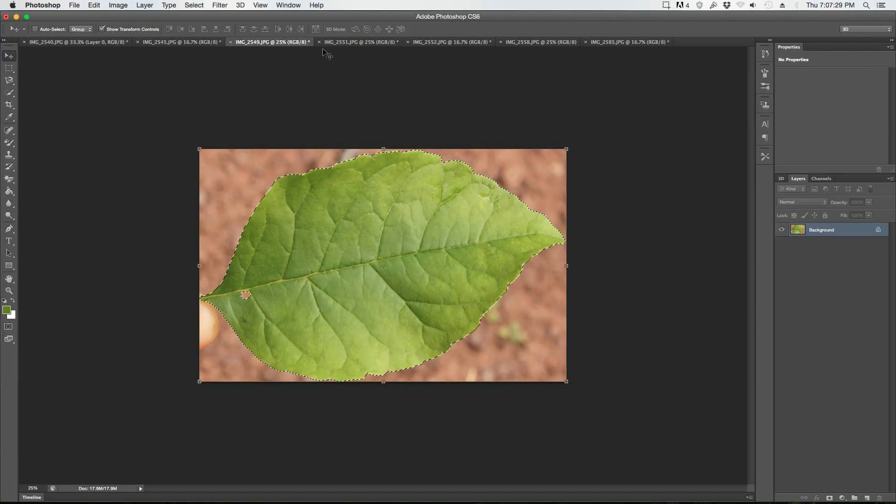
Step: Invert the selection to cover the leaf's surroundings and convert the locked Background into a regular layer
left_click(193, 5)
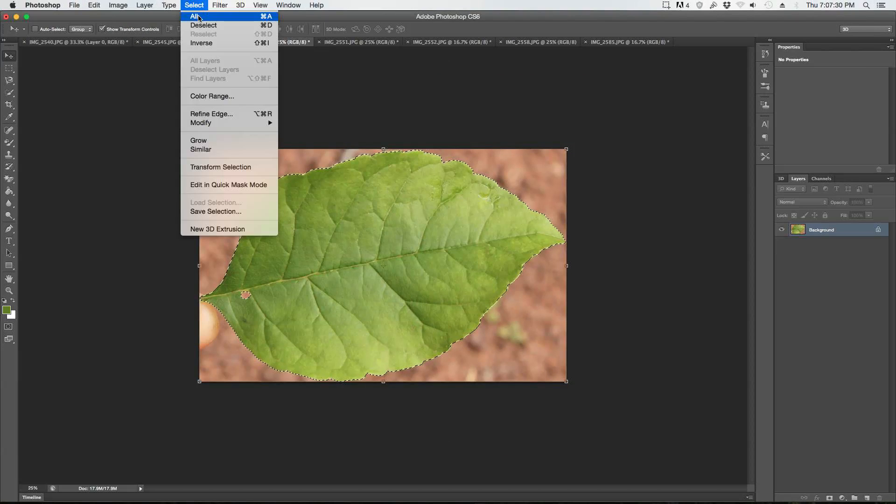
left_click(201, 42)
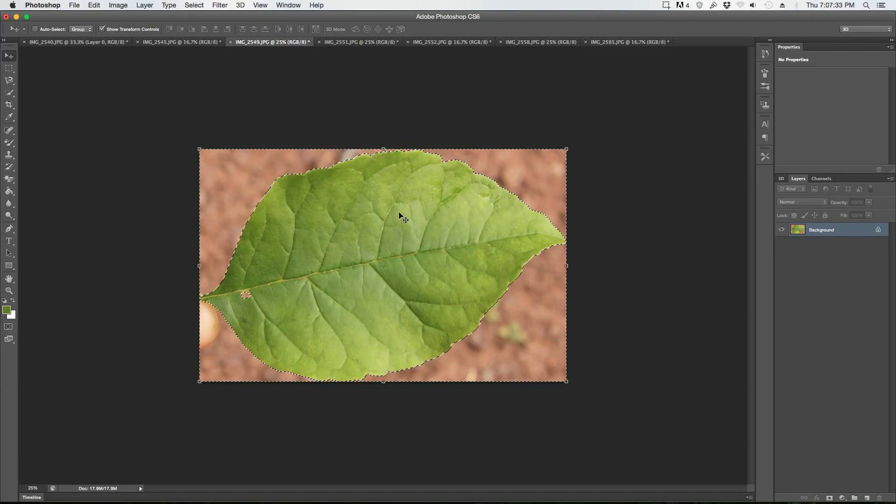
left_click(168, 5)
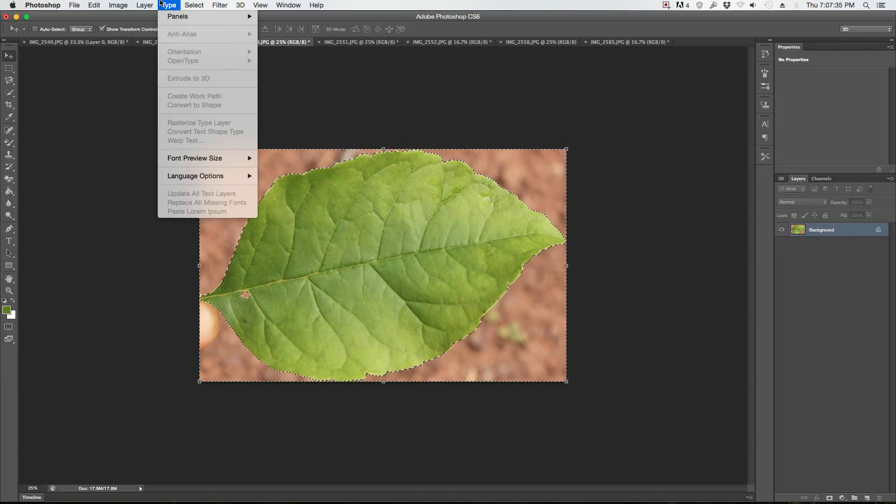
mouse_move(145, 6)
left_click(285, 28)
key("Return")
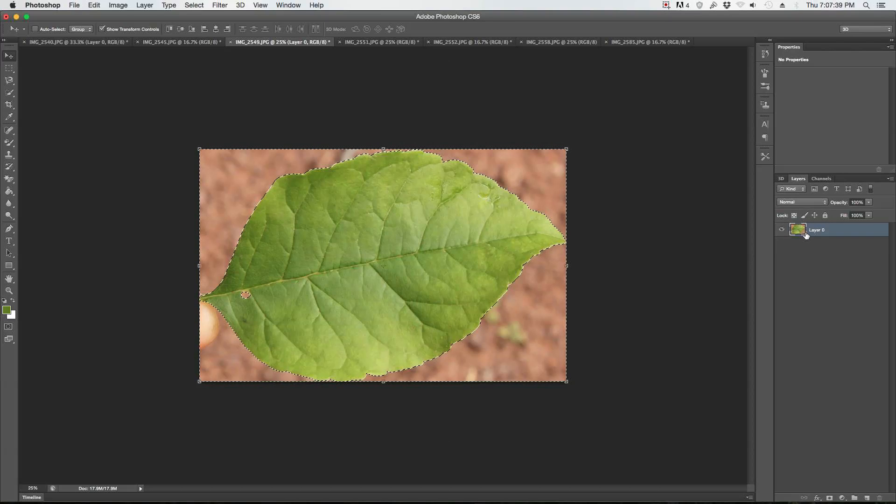
Step: Delete the selected surroundings so that only the leaf remains on transparency, and clear the selection
key("Delete")
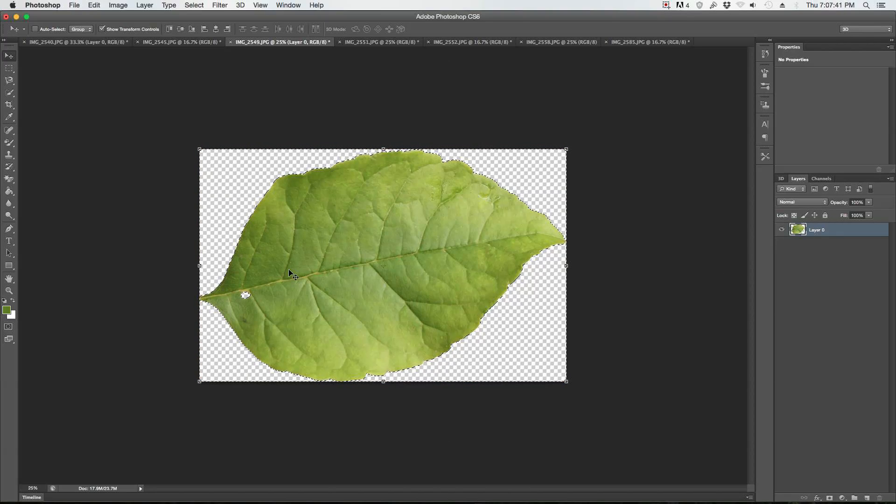
left_click(10, 69)
left_click(172, 131)
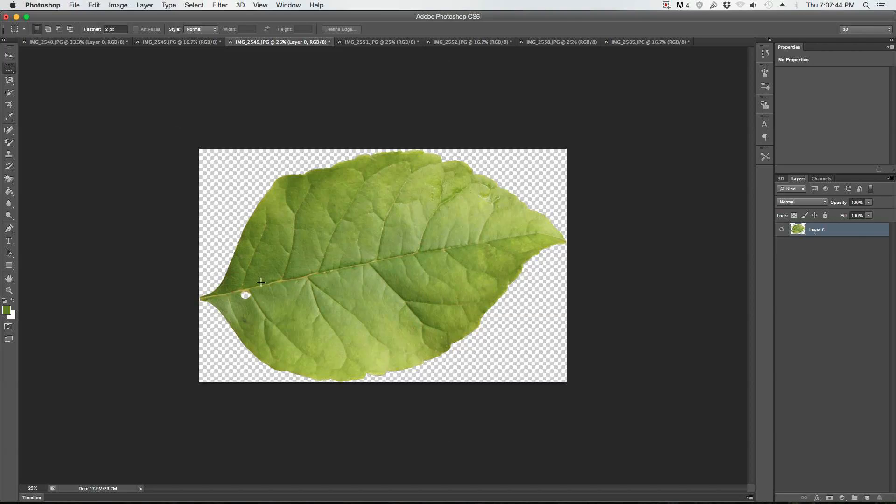
Step: Erase the brown rim along the upper edge of the leaf's hole using the Eraser at brush size 30
left_click(11, 181)
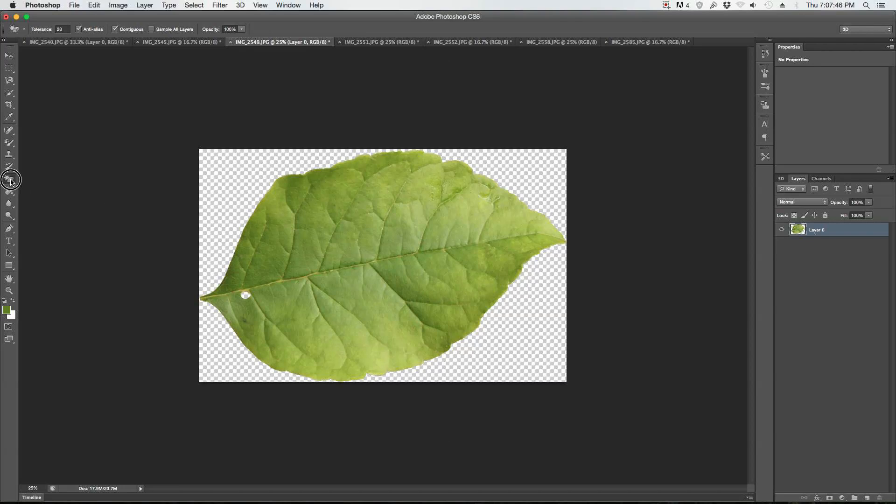
left_click(42, 176)
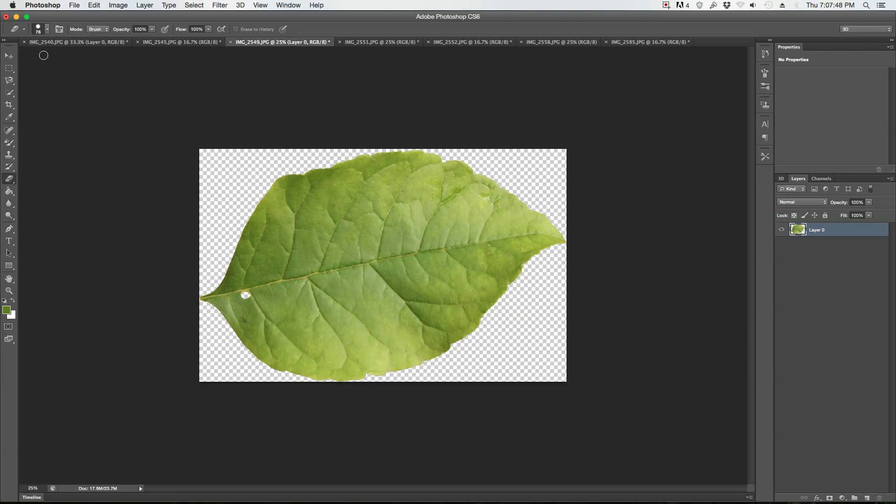
left_click(9, 291)
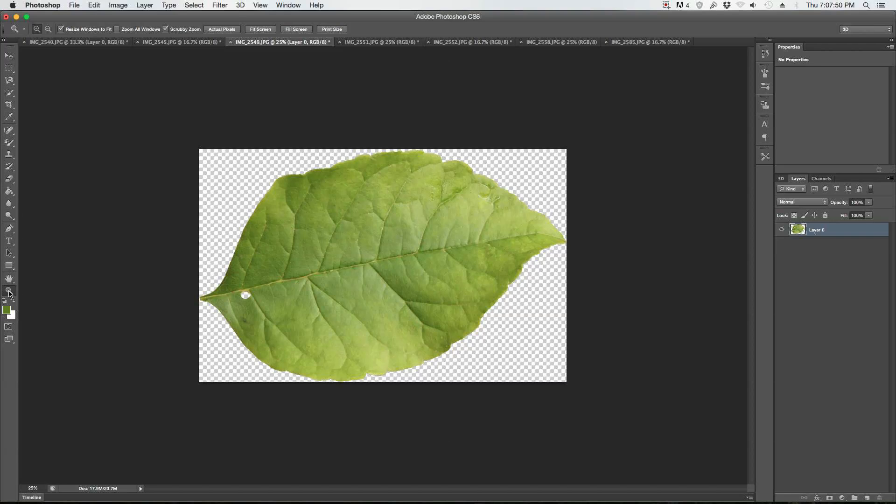
left_click(255, 299)
left_click(255, 297)
left_click(152, 311)
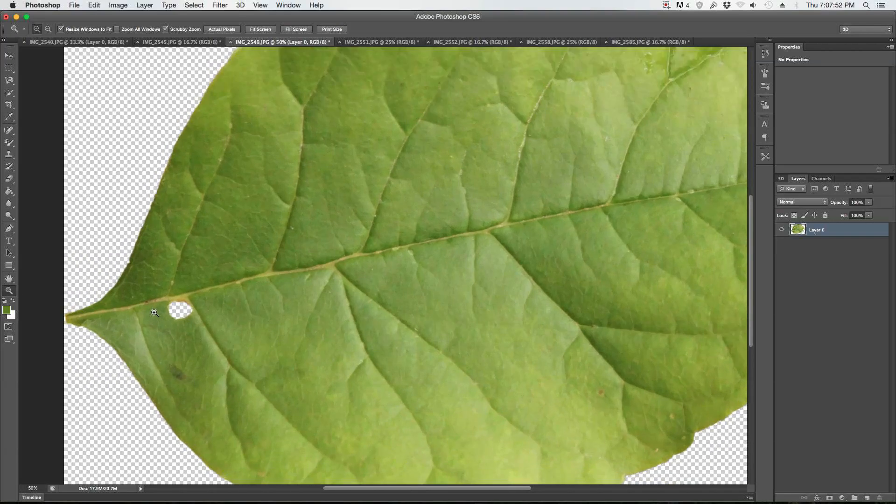
left_click(185, 298)
left_click(187, 299)
left_click(187, 299)
left_click(118, 313)
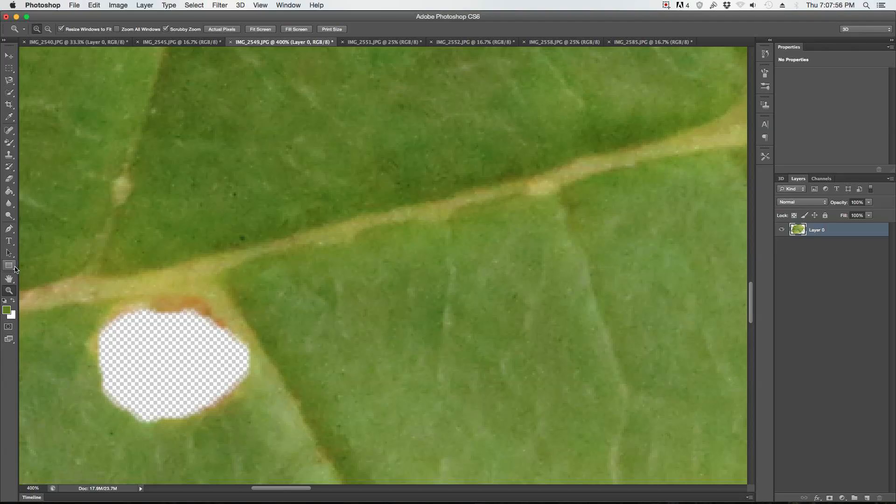
left_click(8, 180)
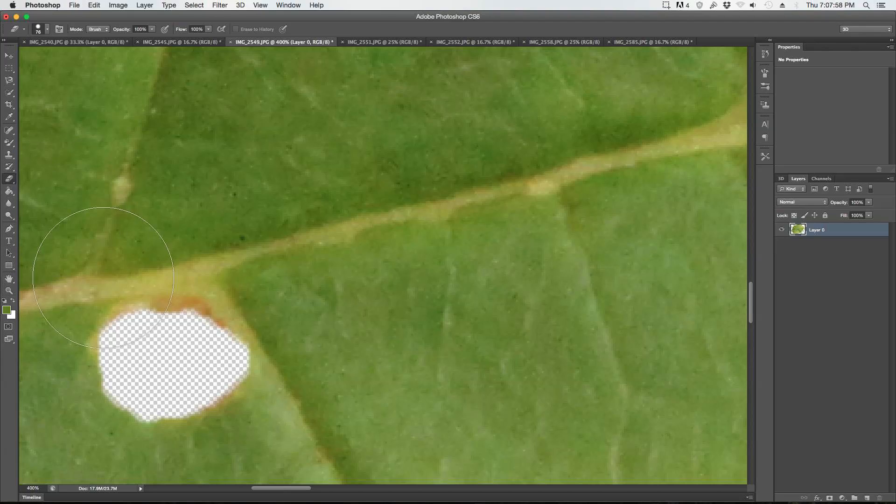
left_click(47, 30)
left_click_drag(47, 59, 28, 58)
mouse_move(158, 325)
left_mouse_down()
mouse_move(201, 338)
mouse_move(183, 323)
mouse_move(141, 336)
left_mouse_up()
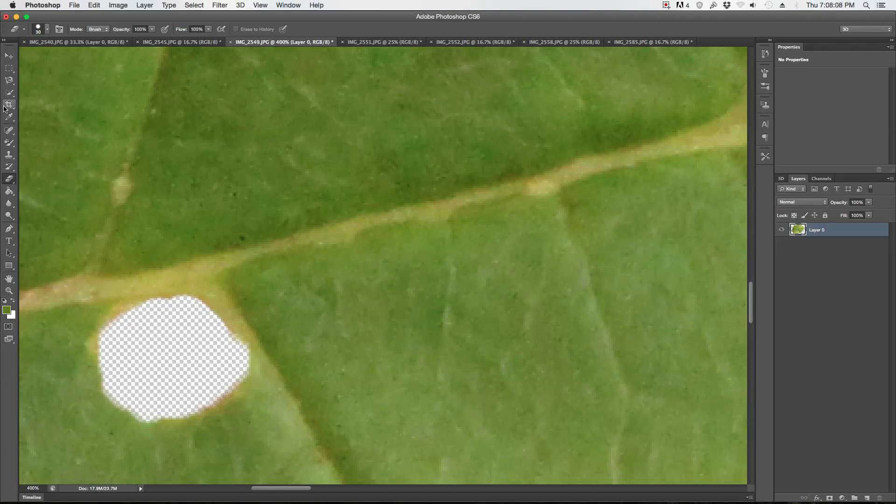
Step: Examine the whole leaf cutout and its outline against the transparent background
left_click(9, 215)
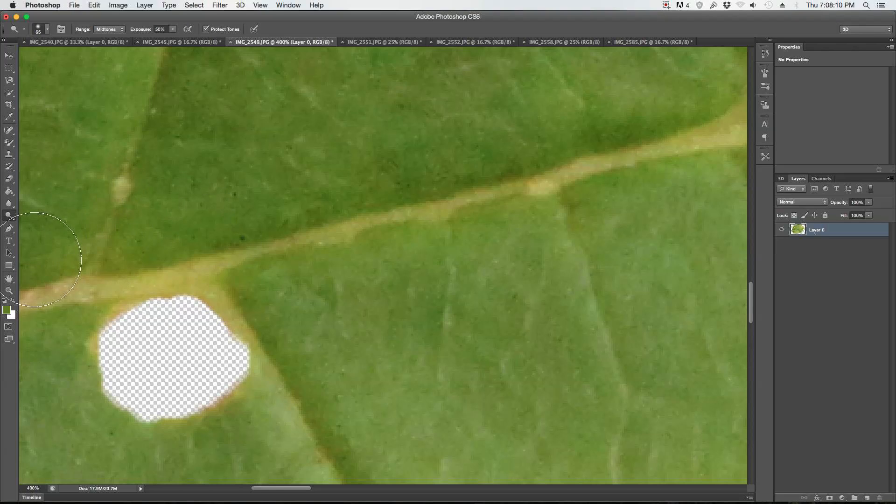
left_click(9, 291)
left_click(236, 306, "alt")
left_click(236, 306, "alt")
left_click(235, 306, "alt")
left_click(235, 306, "alt")
left_click(235, 306, "alt")
left_click(437, 241, "alt")
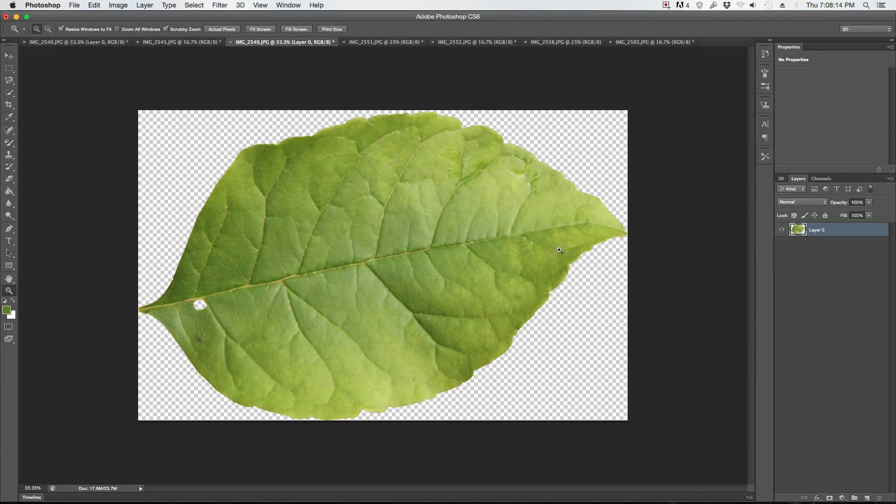
key("super+minus")
key("super+minus")
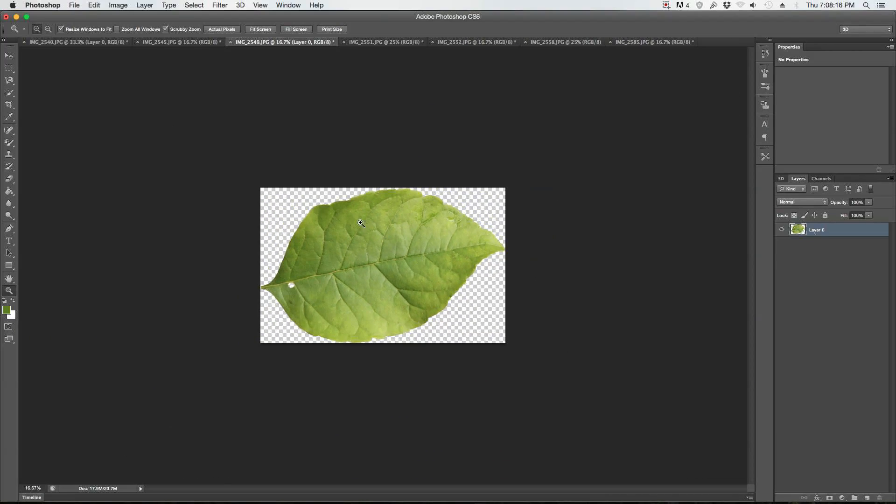
Step: Apply a Shadows/Highlights adjustment to the leaf with shadows at 35% and highlights at 0%
left_click(114, 5)
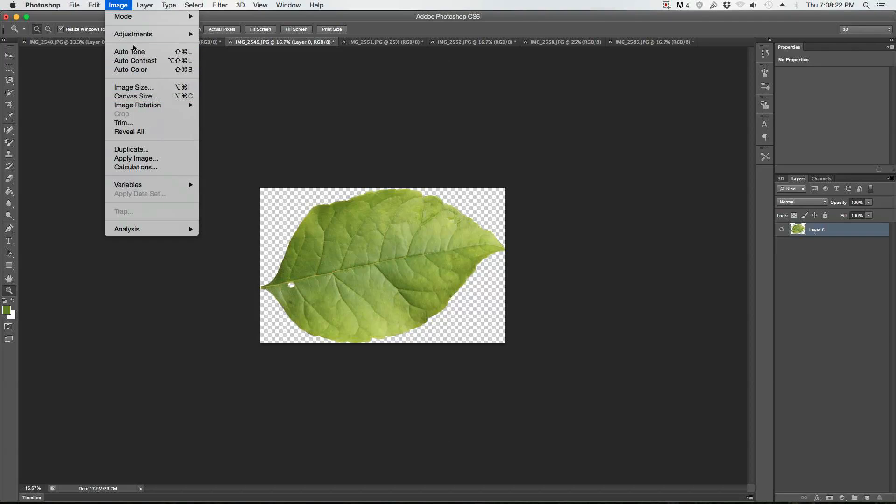
mouse_move(136, 34)
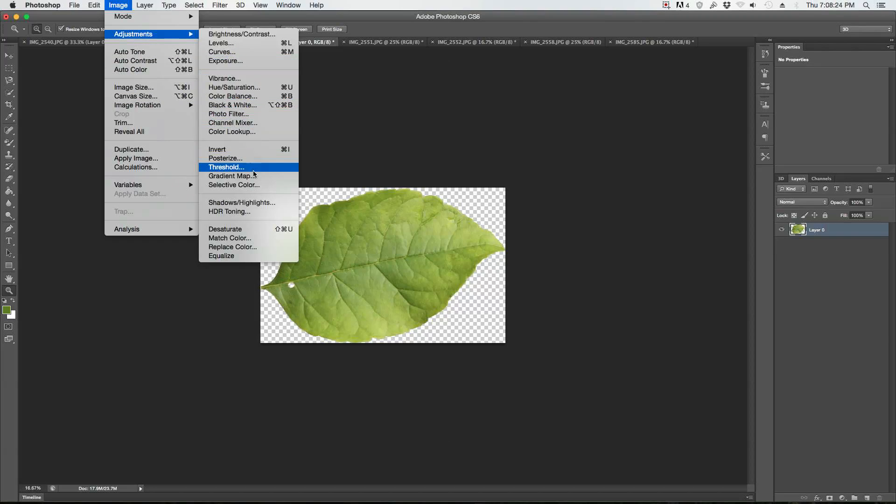
left_click(241, 203)
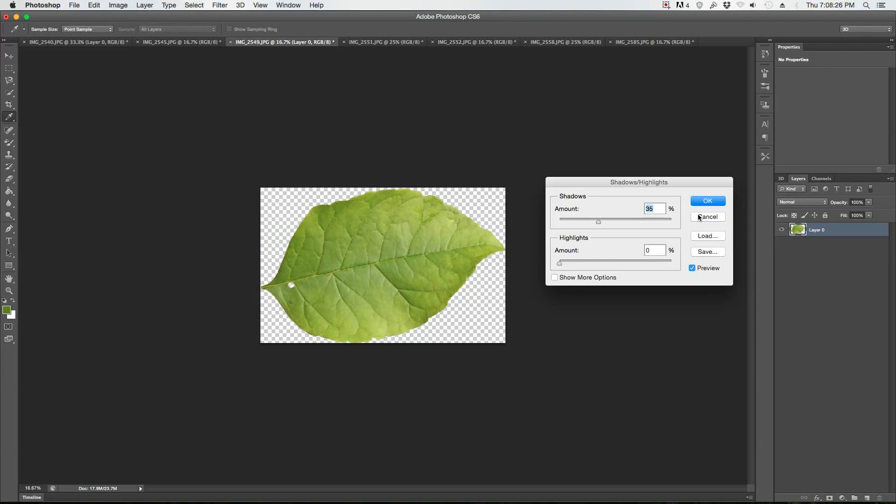
left_click(712, 201)
key("z")
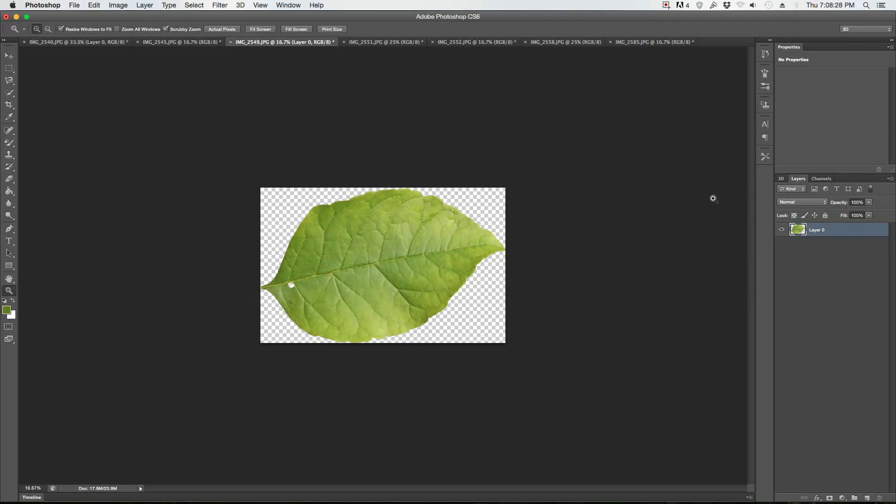
Step: Darken the leaf's midtones slightly with a Levels adjustment, comparing it with the original before applying
left_click(118, 5)
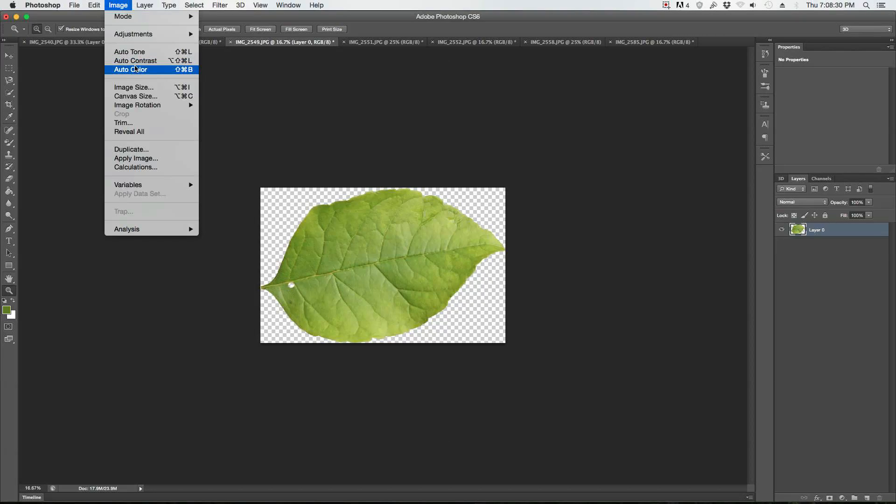
mouse_move(136, 34)
left_click(221, 43)
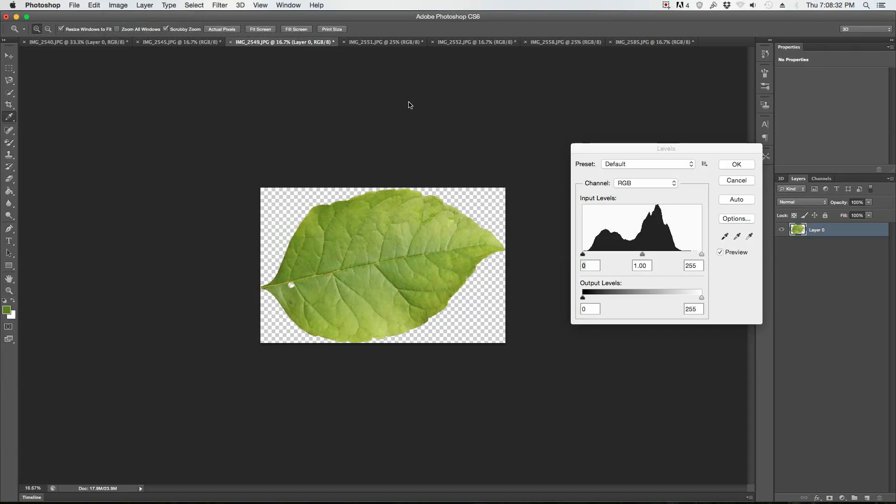
left_click_drag(643, 254, 646, 257)
left_click(717, 253)
left_click(718, 253)
left_click(737, 164)
key("z")
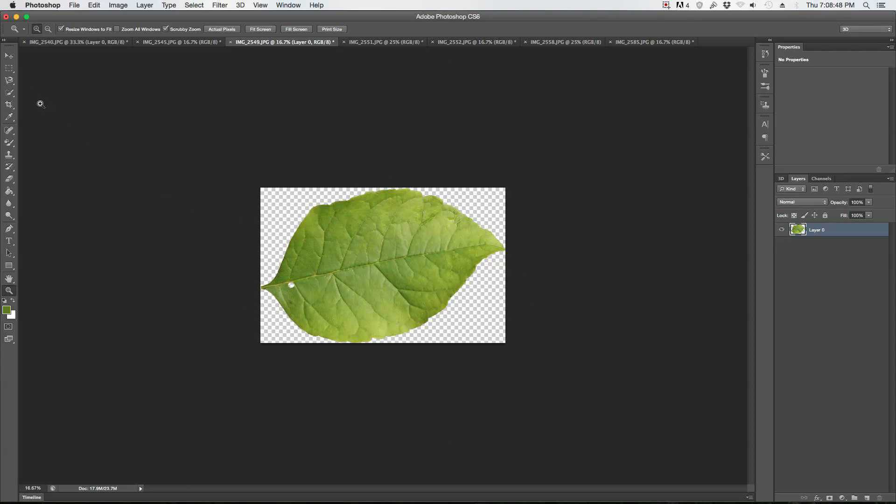
Step: Rotate the leaf 10.91 degrees so its midrib runs horizontally, scaling it down slightly and nudging it to fit the canvas
left_click(9, 57)
left_click_drag(516, 181, 536, 211)
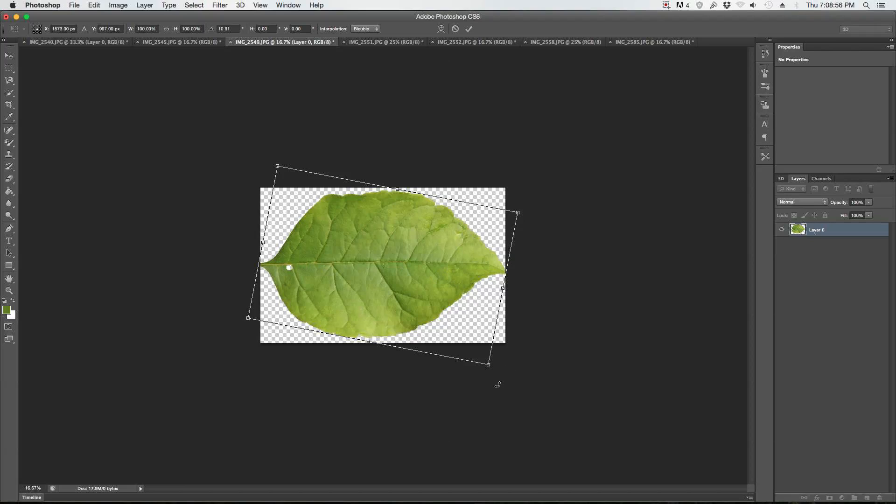
left_click_drag(488, 364, 486, 362)
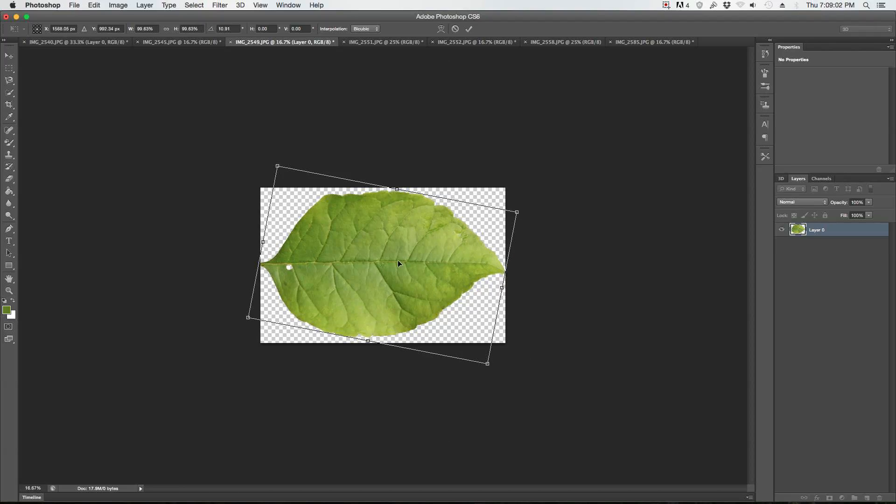
left_click(469, 29)
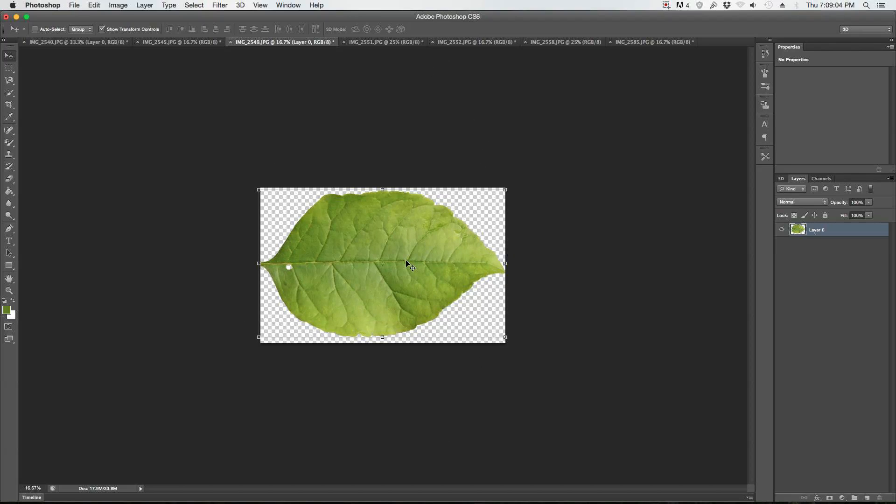
key("shift+Left")
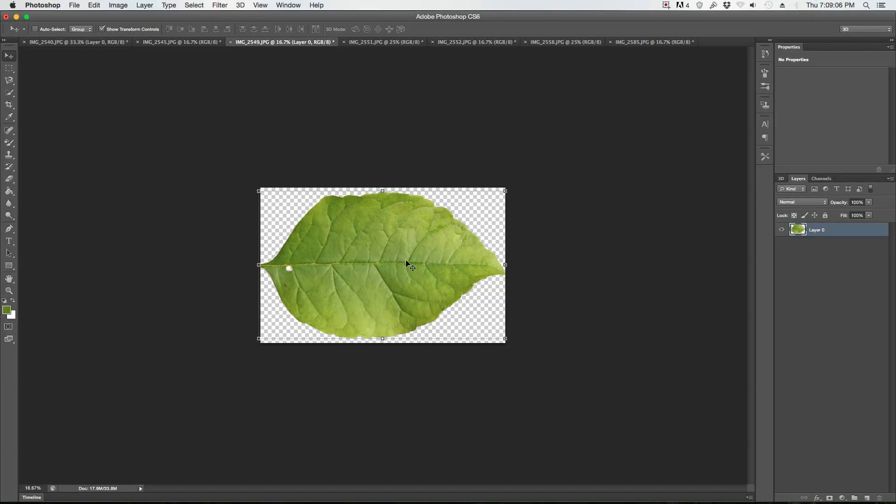
Step: Resize the leaf image to 1024 pixels wide with constrained proportions
left_click(125, 4)
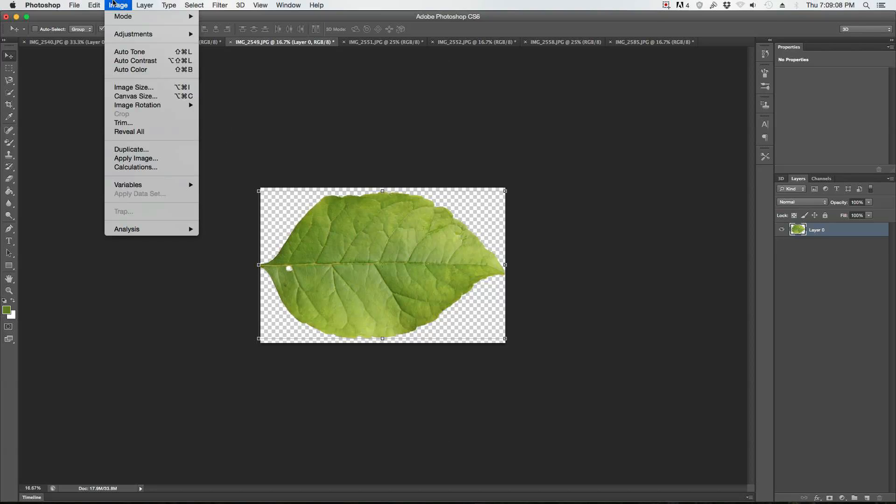
left_click(124, 88)
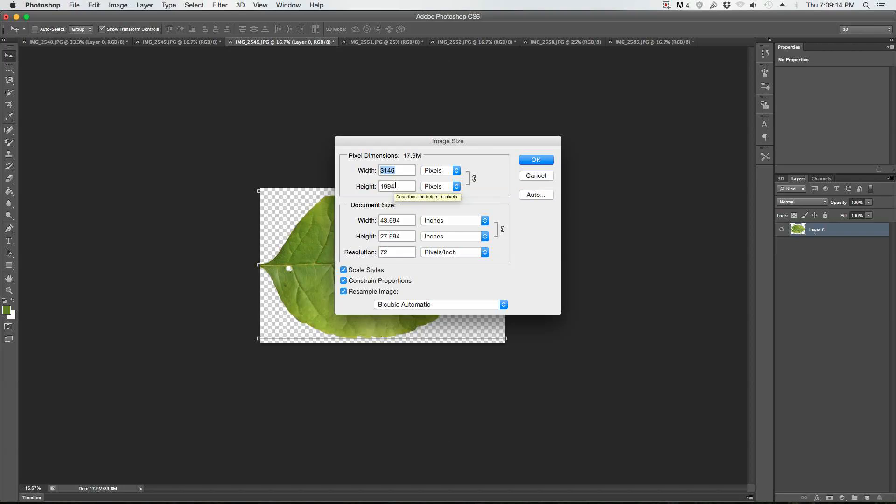
type("1024")
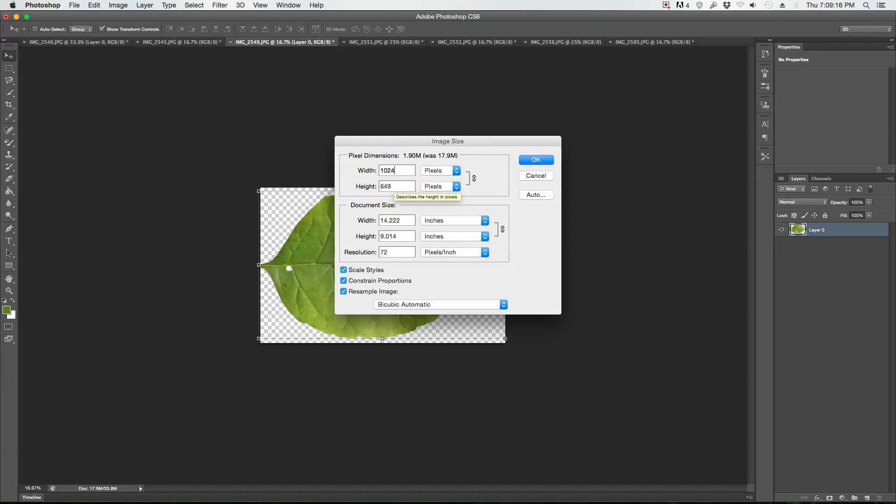
key("Return")
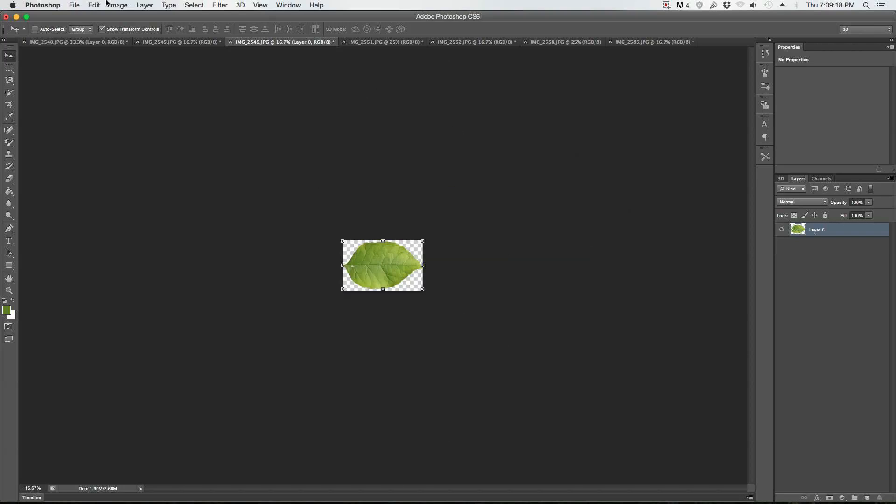
Step: Set up saving a copy of the leaf image in PNG format to the finished textures folder
left_click(75, 5)
left_click(100, 116)
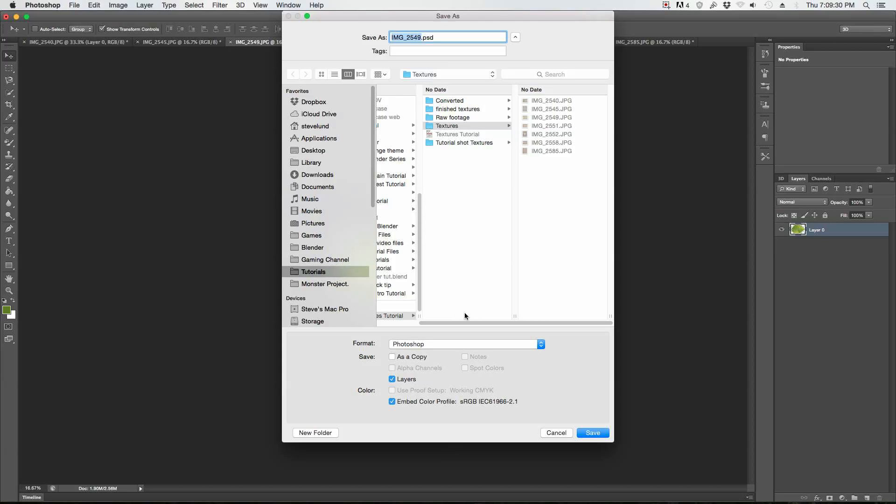
left_click(464, 109)
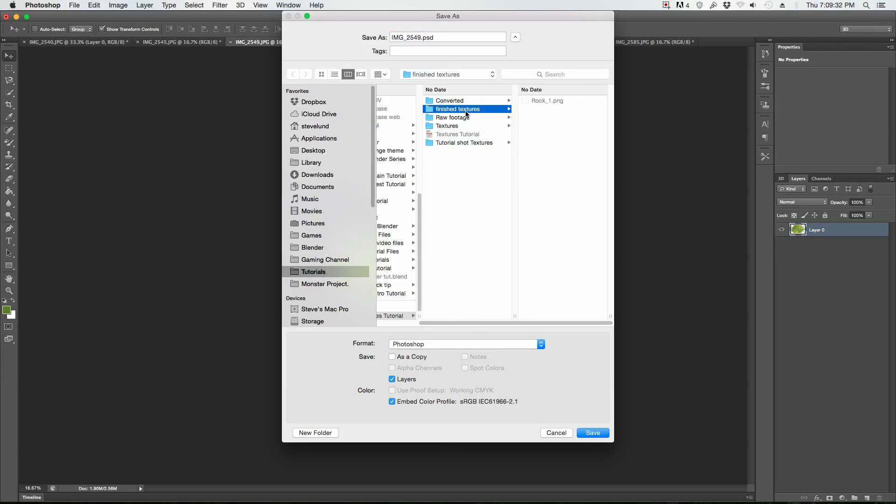
left_click(460, 346)
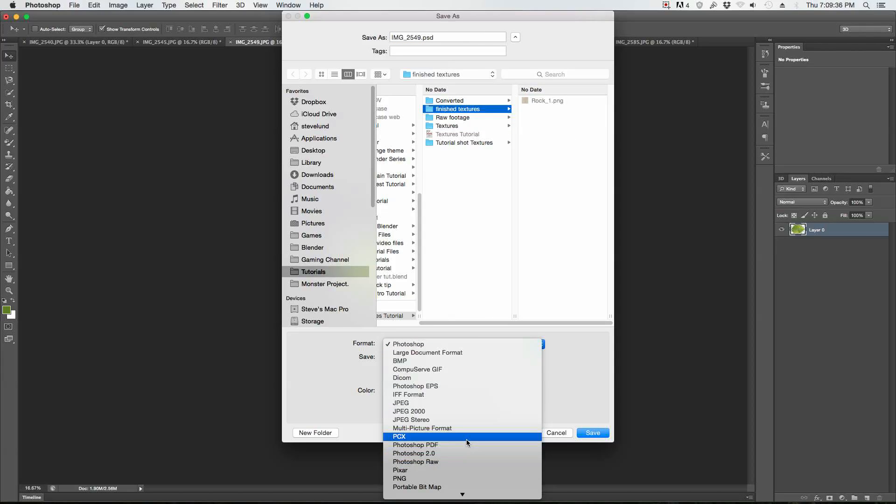
left_click(426, 478)
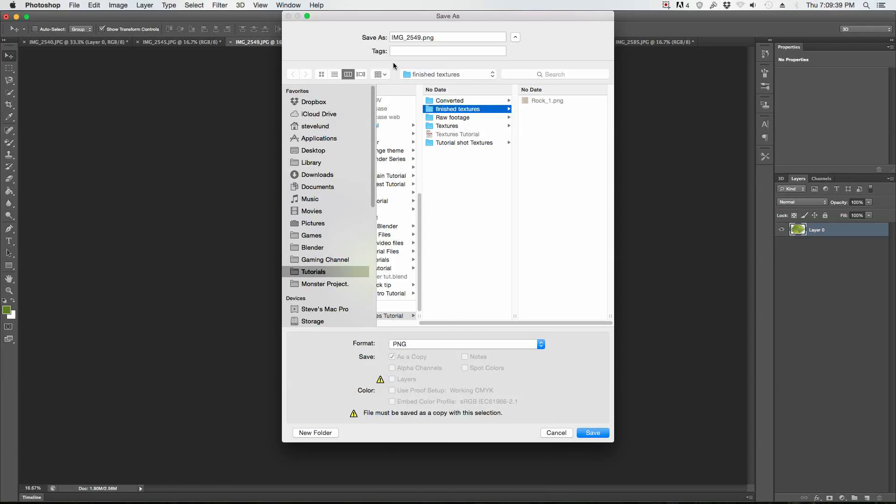
Step: Name the file Leaf_1 and save it with smallest/slow compression and no interlacing
double_click(419, 37)
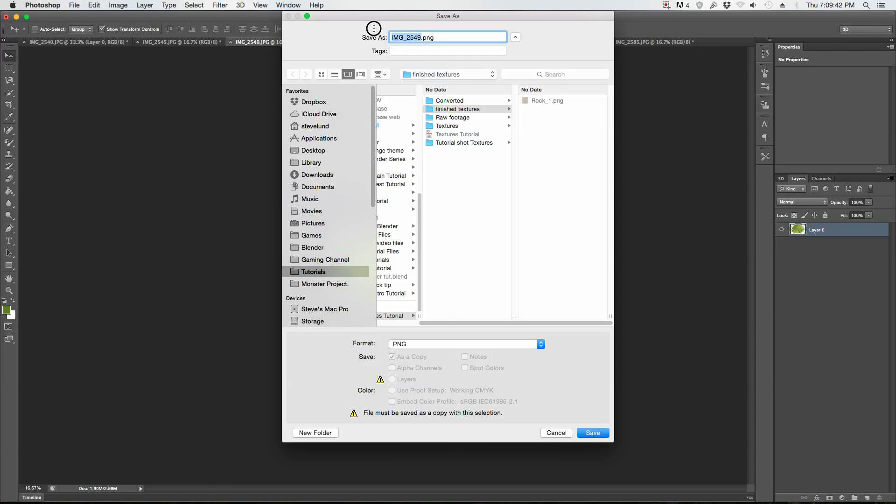
type("Rock")
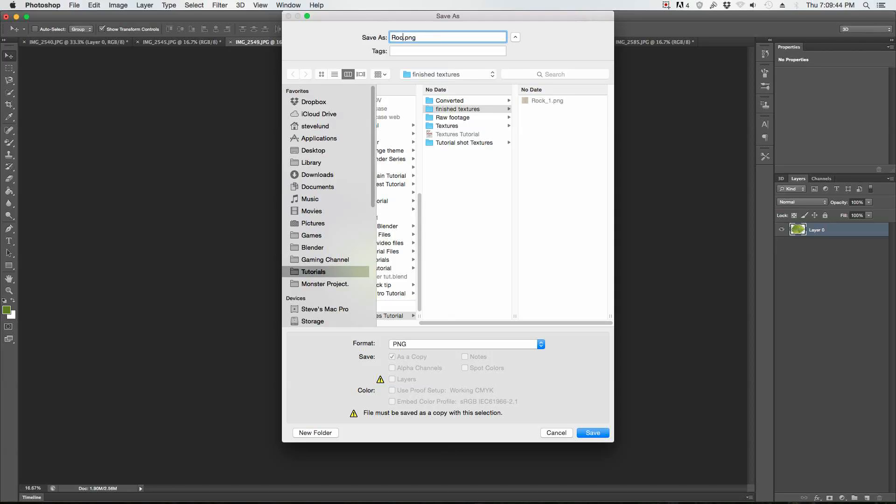
key("BackSpace")
key("BackSpace")
key("BackSpace")
key("BackSpace")
type("Leaf_1")
left_click_drag(424, 16, 572, 16)
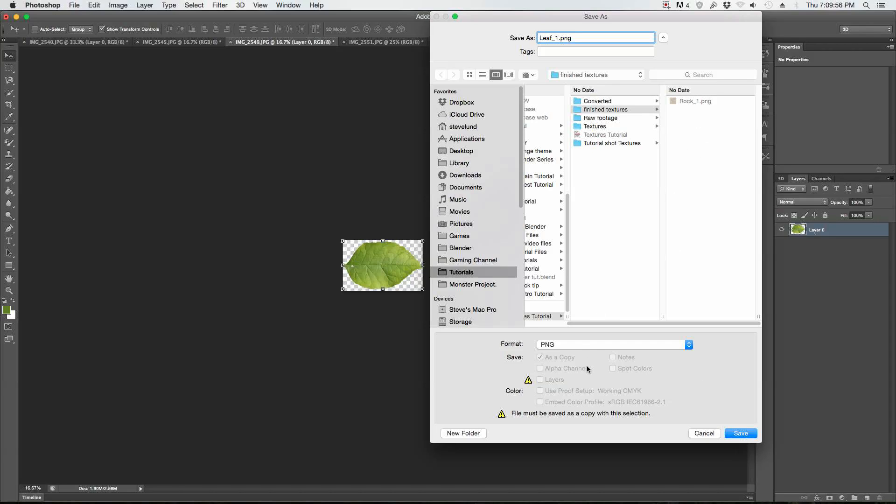
left_click(741, 432)
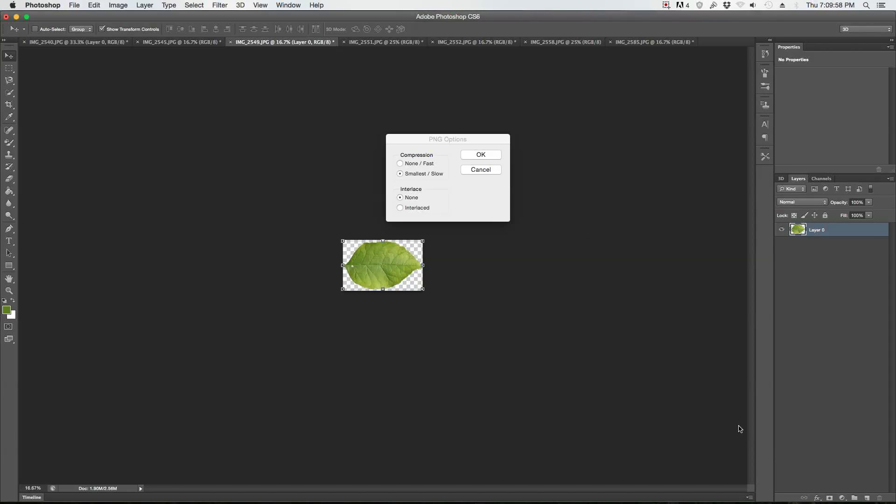
left_click(485, 155)
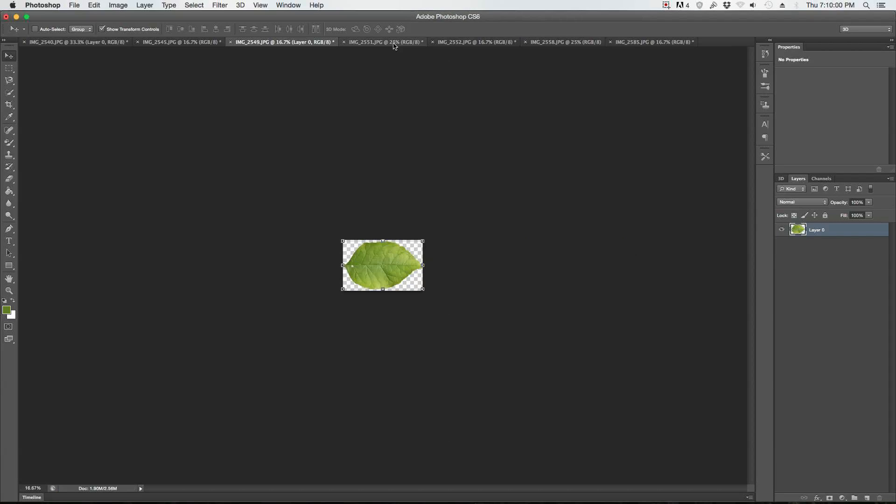
Step: Look through the other open photos, including the daisy, pebbles, tree bark and finished rock texture
left_click(393, 44)
left_click(453, 43)
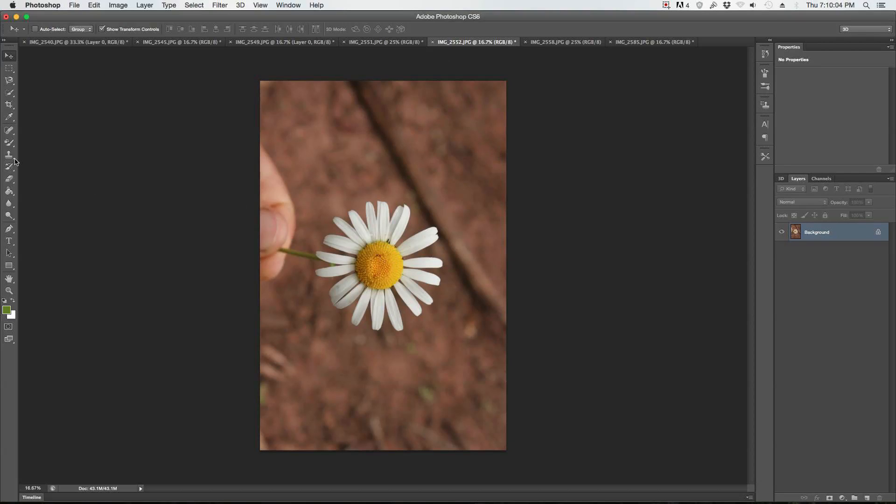
left_click(9, 93)
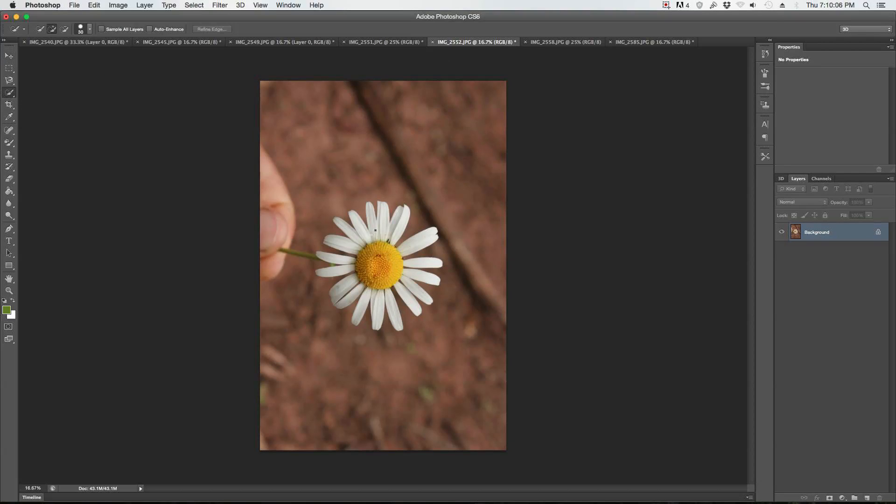
mouse_move(371, 227)
left_mouse_down()
mouse_move(374, 240)
mouse_move(393, 217)
left_mouse_up()
left_click(562, 44)
left_click(653, 42)
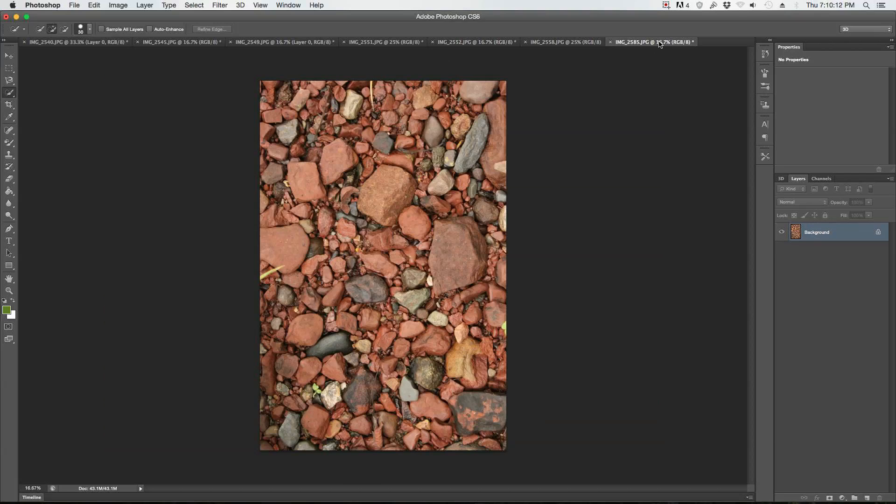
left_click(256, 42)
left_click(188, 42)
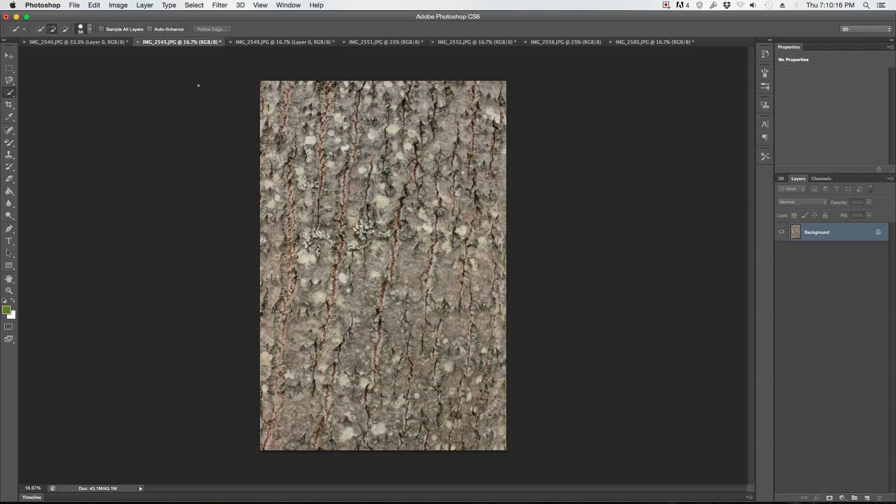
left_click(100, 43)
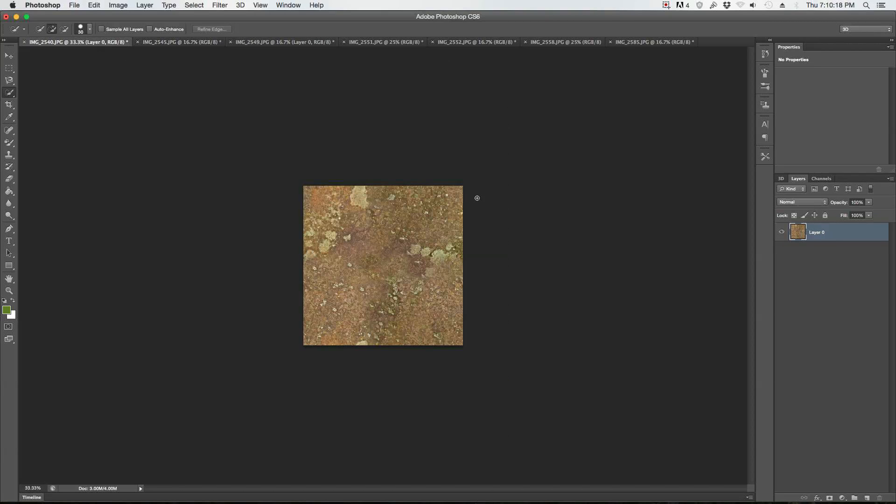
left_click(9, 53)
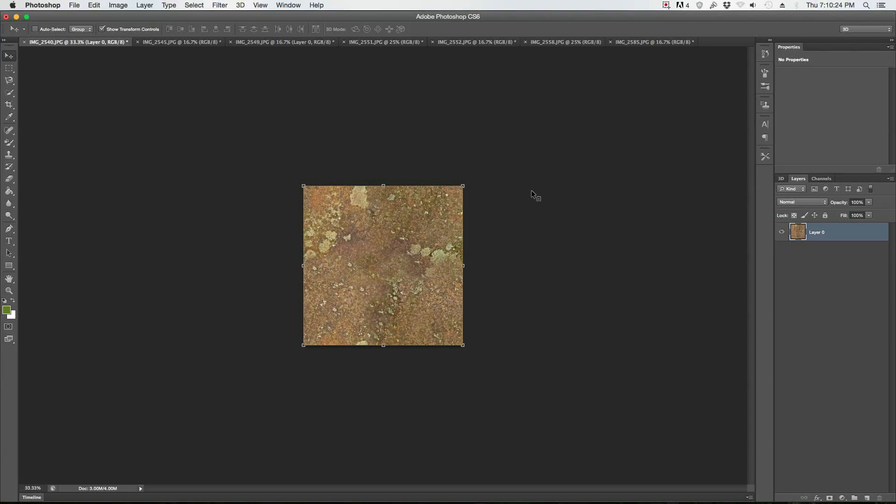
Step: Switch to Blender and enable the Import Images as Planes add-on in the user preferences
key("ctrl+Right")
left_click(486, 215)
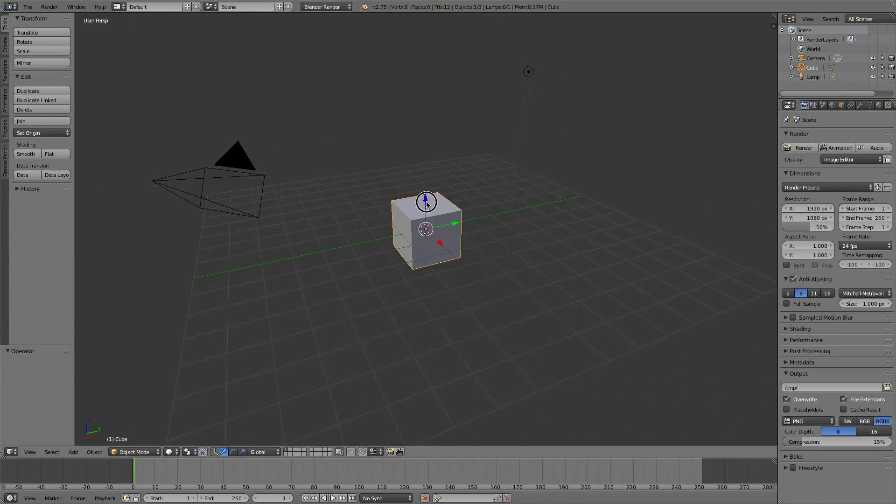
left_click(27, 7)
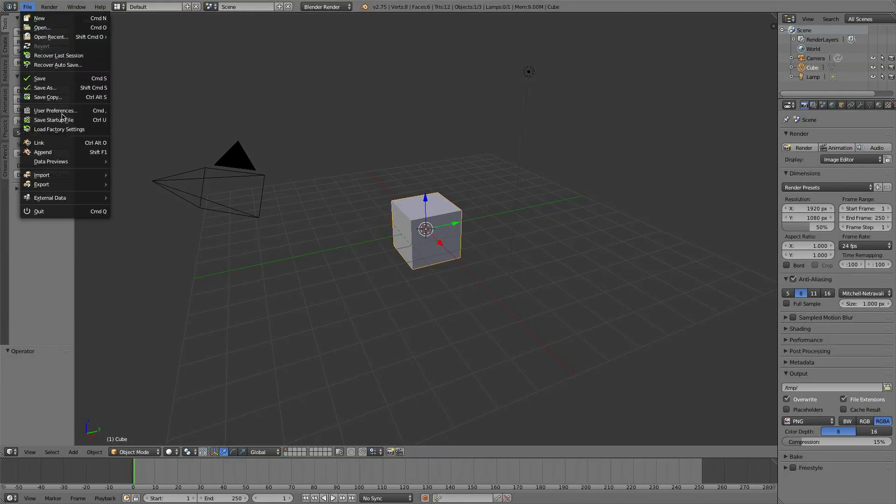
left_click(64, 113)
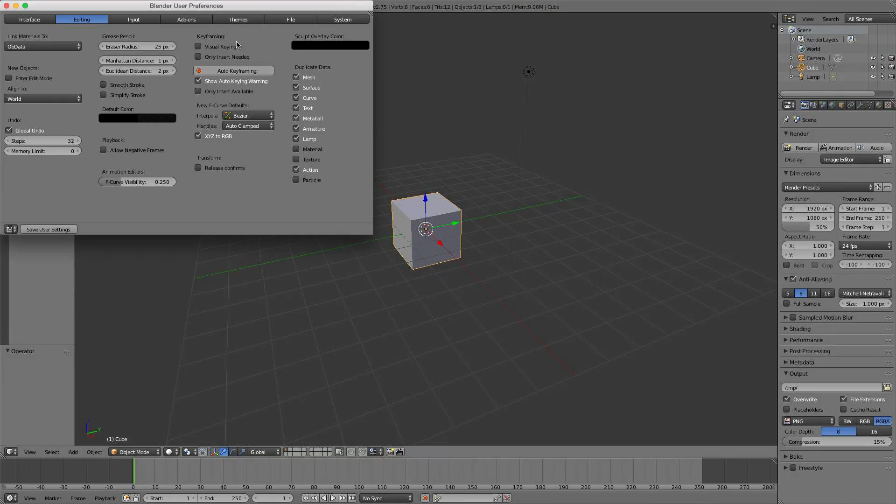
left_click(191, 21)
left_click(48, 36)
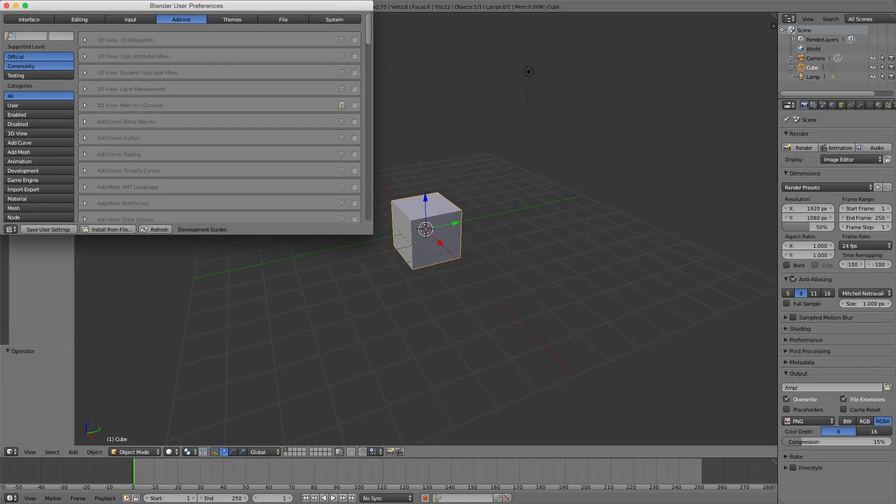
type("plane")
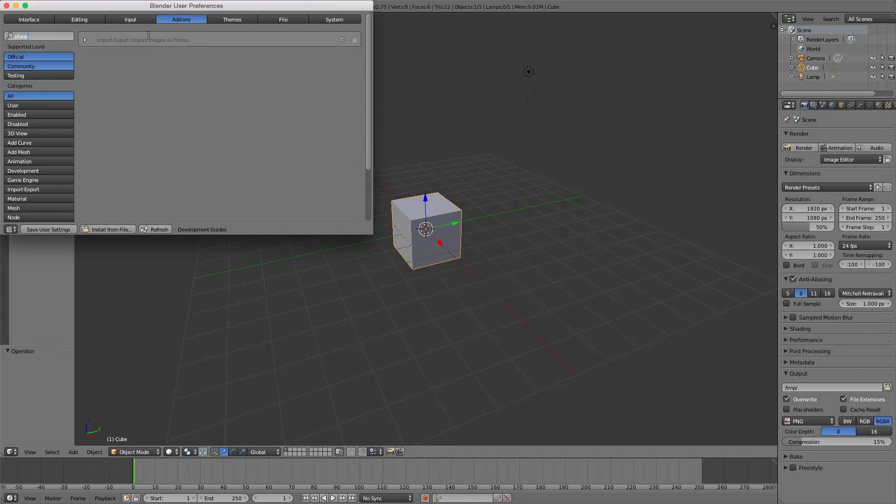
left_click(354, 39)
left_click(355, 40)
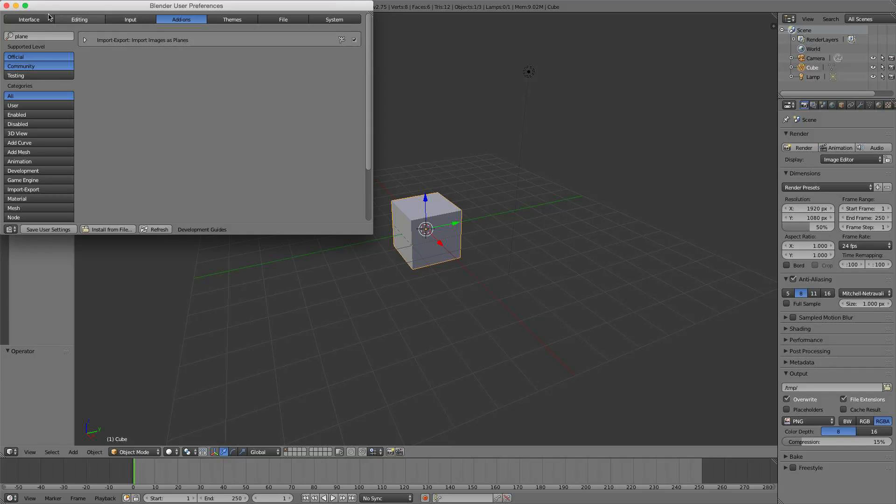
left_click(7, 6)
Step: Delete the default cube and set the viewport to an orthographic top view
key("x")
left_click(454, 228)
key("KP_7")
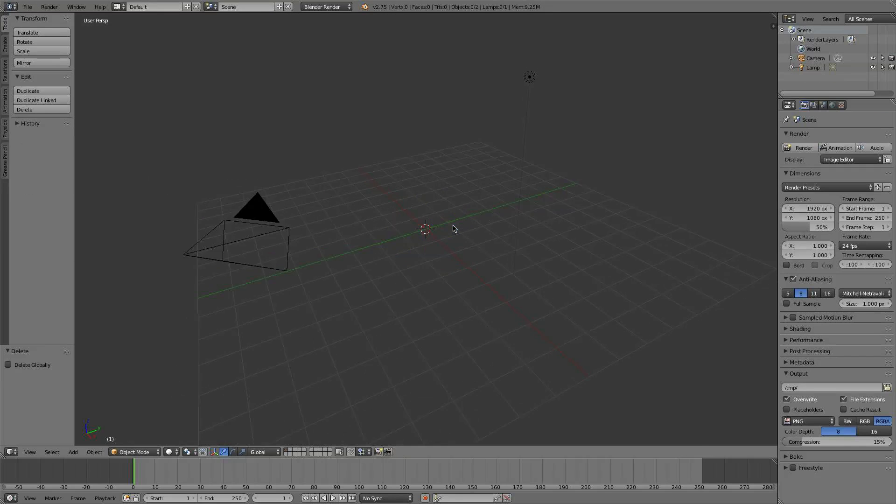
key("KP_5")
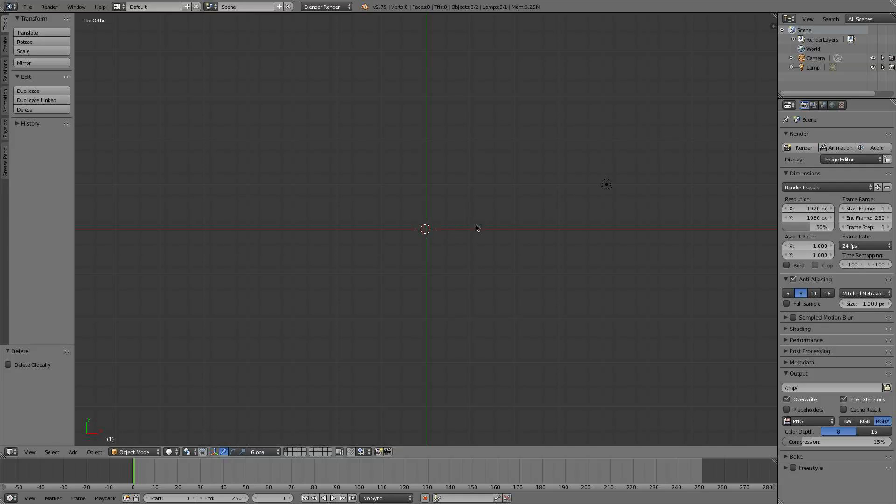
key("shift+a")
mouse_move(476, 227)
left_click(529, 326)
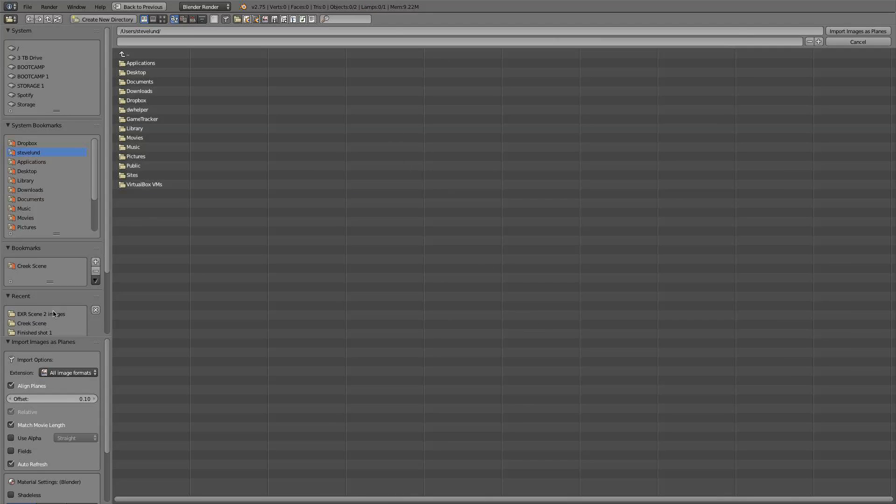
scroll(35, 225, "down", 5)
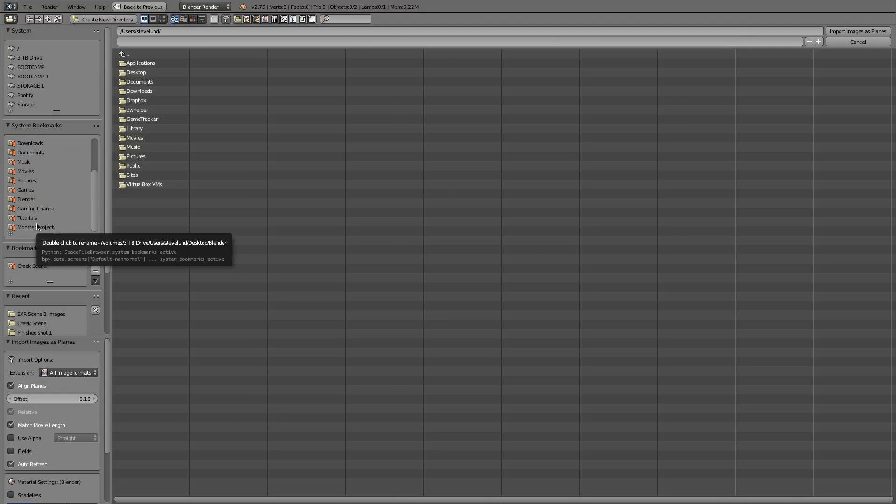
left_click(30, 217)
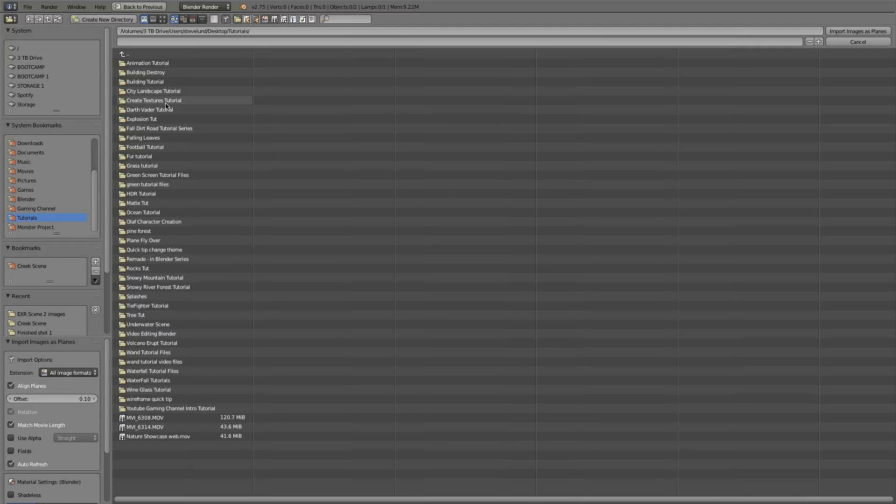
left_click(146, 100)
left_click(141, 73)
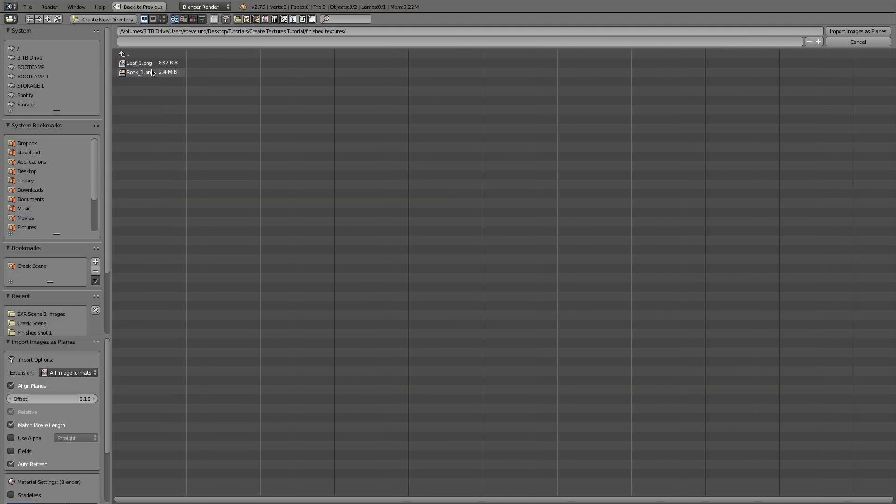
left_click(148, 73)
scroll(77, 369, "down", 2)
scroll(69, 378, "down", 2)
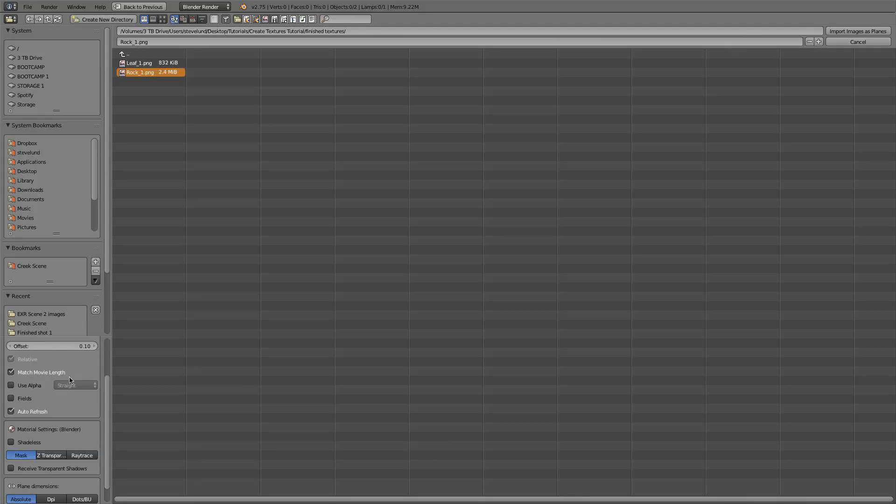
left_click(857, 30)
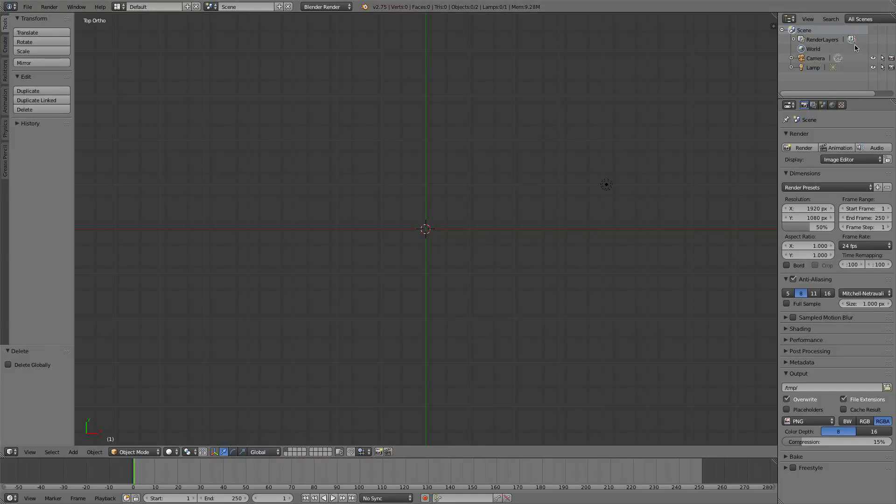
Step: Switch the render engine to Cycles Render and recheck the Import Images as Planes add-on in the user preferences
left_click(322, 8)
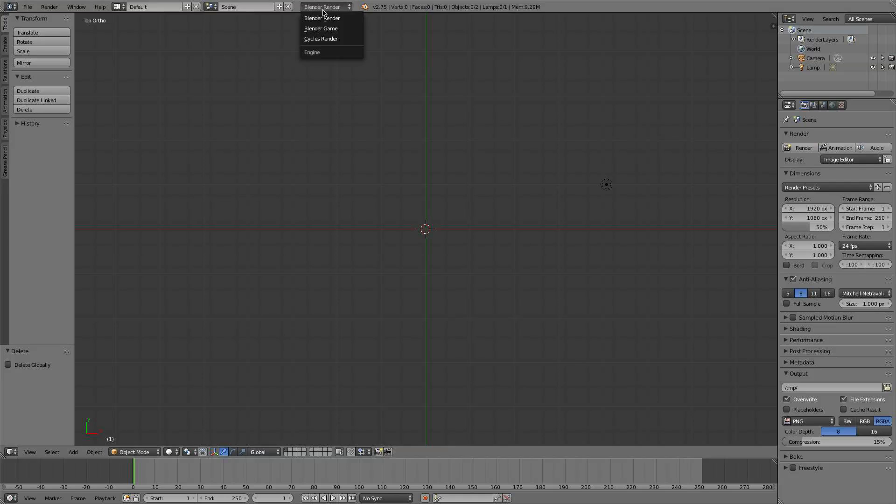
left_click(319, 39)
left_click(27, 6)
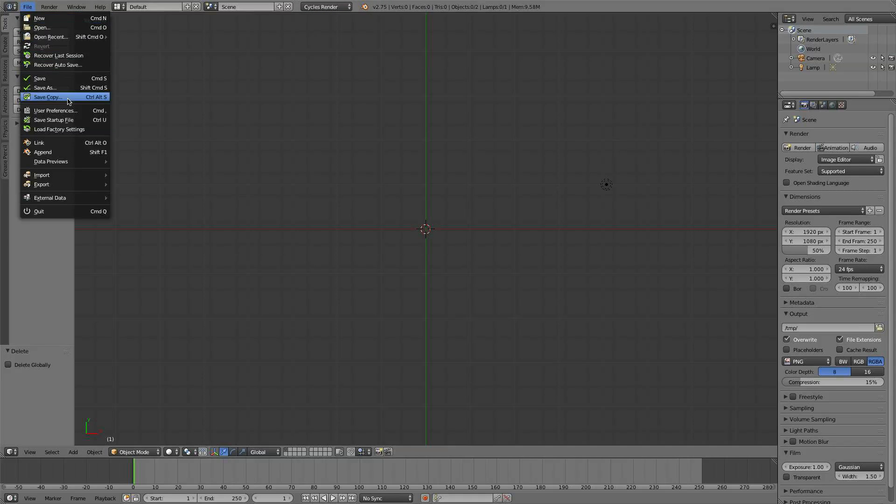
left_click(93, 113)
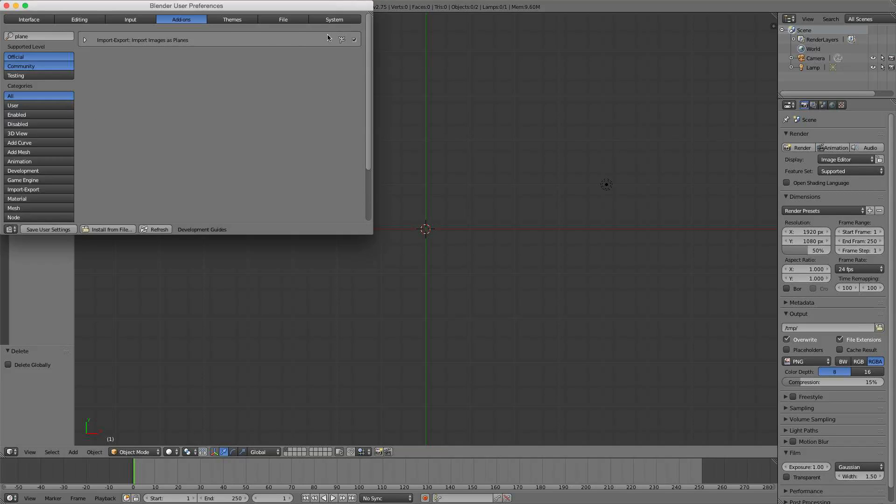
left_click(7, 6)
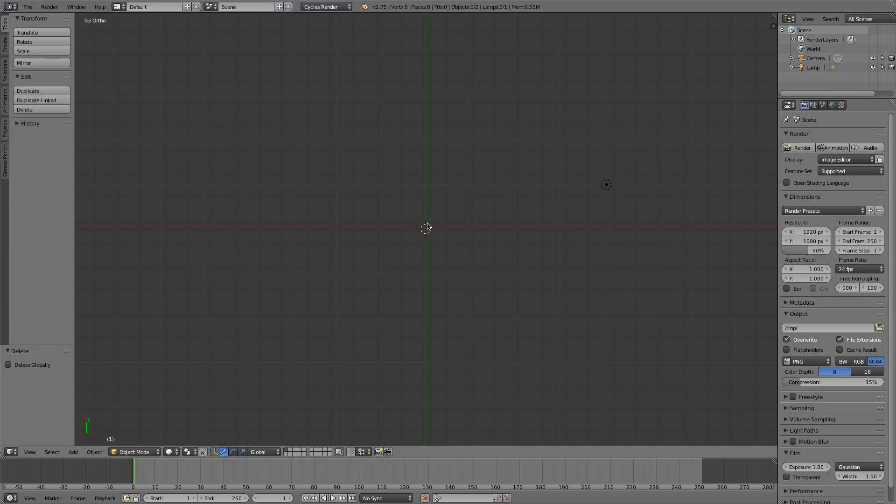
Step: Import Rock_1.png as an image plane using the Emission material setting
key("shift+a")
mouse_move(427, 227)
left_click(464, 321)
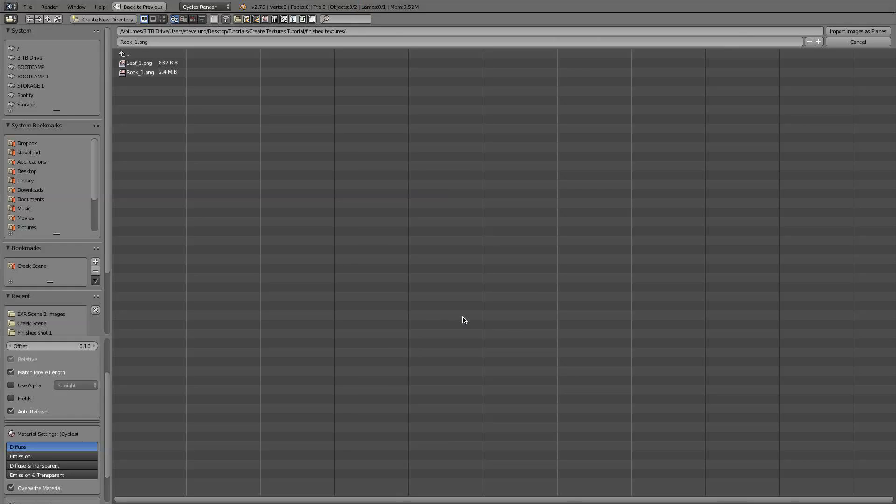
left_click(50, 458)
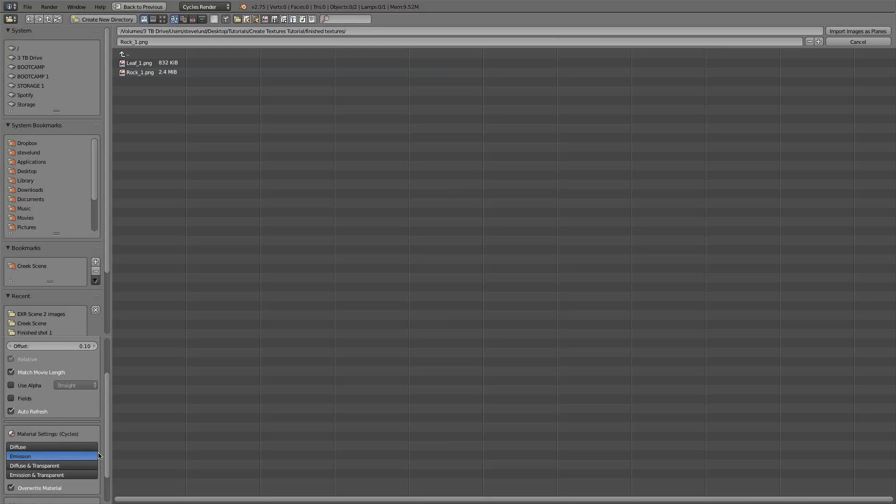
left_click(137, 75)
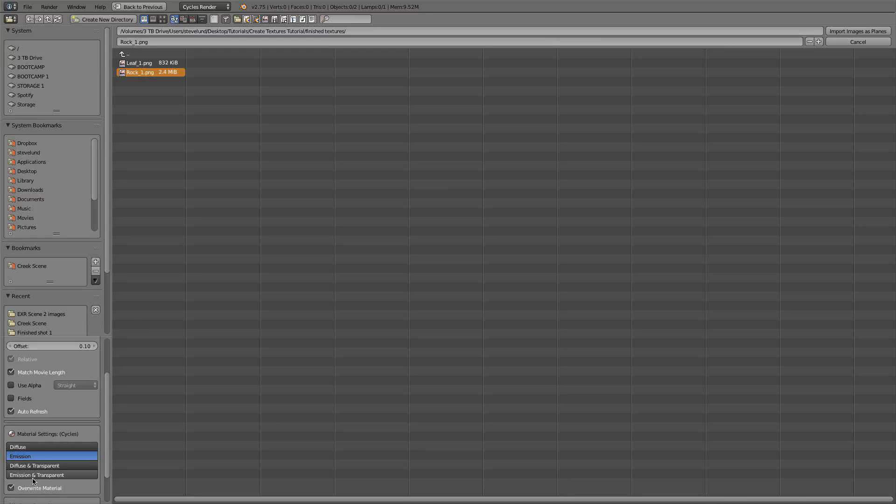
double_click(153, 74)
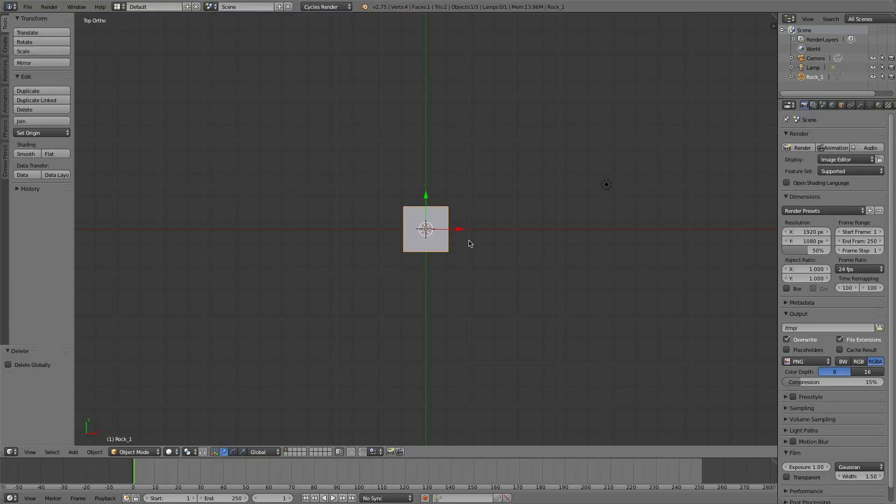
Step: Display the rock plane with Rendered viewport shading
left_click(170, 452)
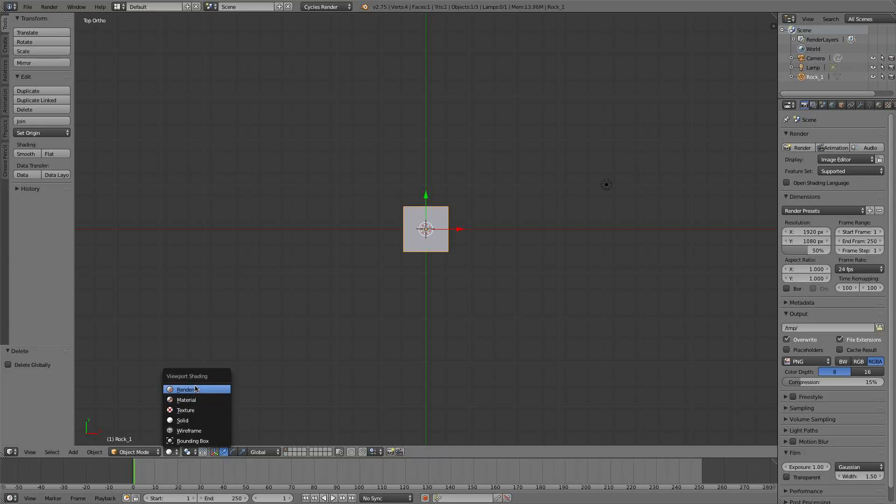
left_click(196, 388)
scroll(341, 308, "up", 8)
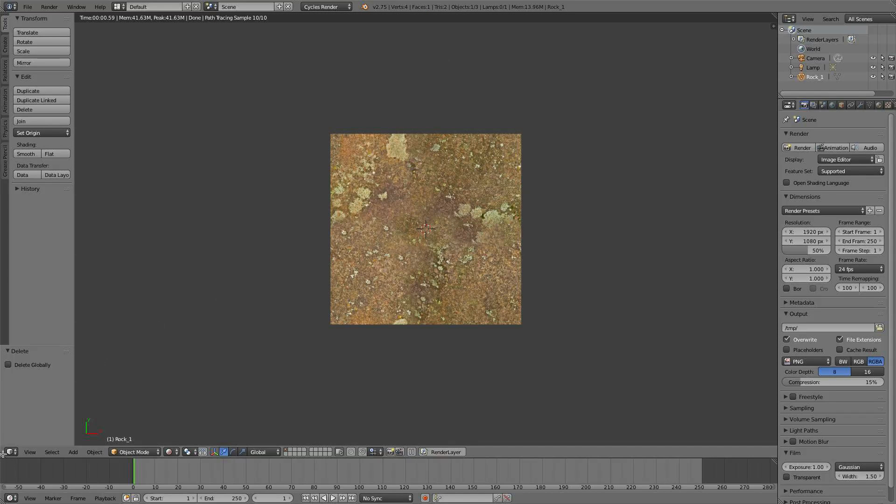
Step: Split off a narrow area beside the 3D view as a UV/Image Editor, with the rock plane in Edit Mode
left_click_drag(3, 454, 189, 485)
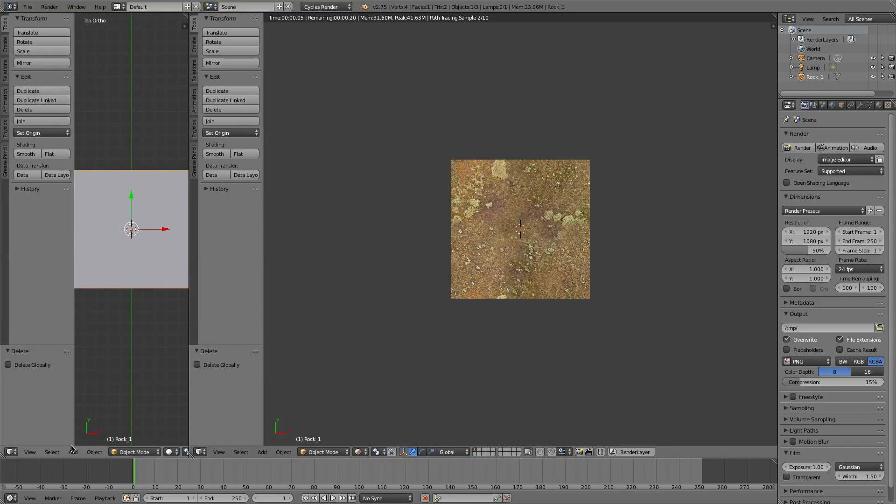
left_click(8, 453)
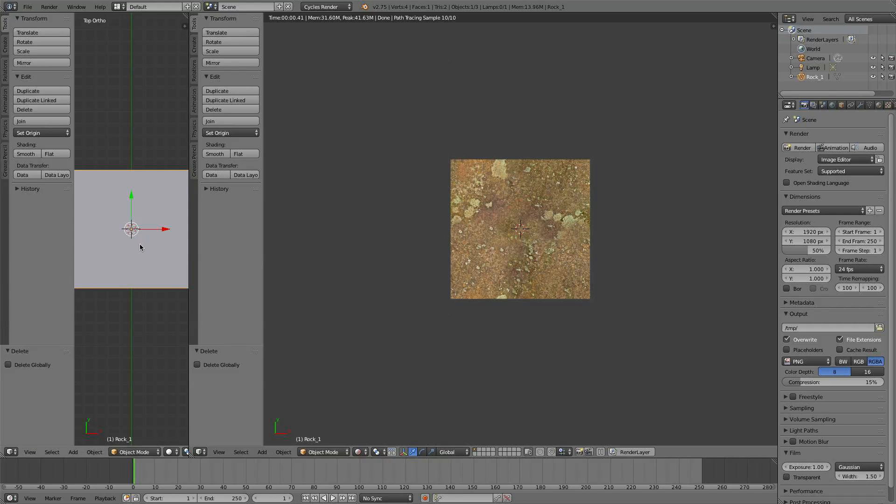
key("Tab")
left_click(11, 451)
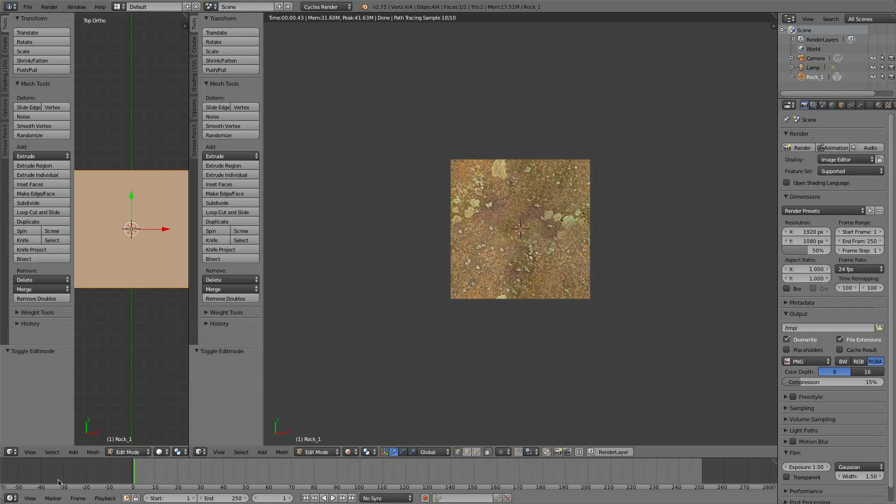
left_click(9, 452)
left_click(57, 369)
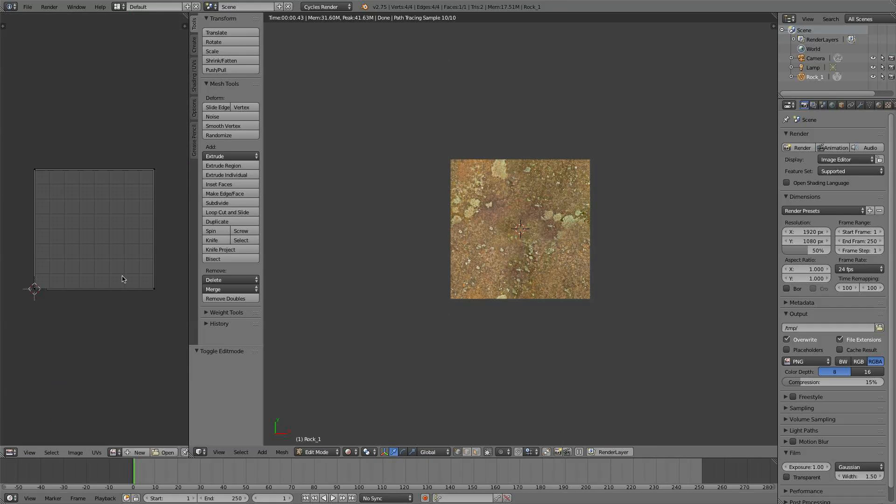
Step: Select all of the rock plane's UVs and load Rock_1.png behind them in the UV editor
key("a")
left_click(115, 452)
left_click(148, 354)
key("Home")
scroll(146, 349, "down", 3)
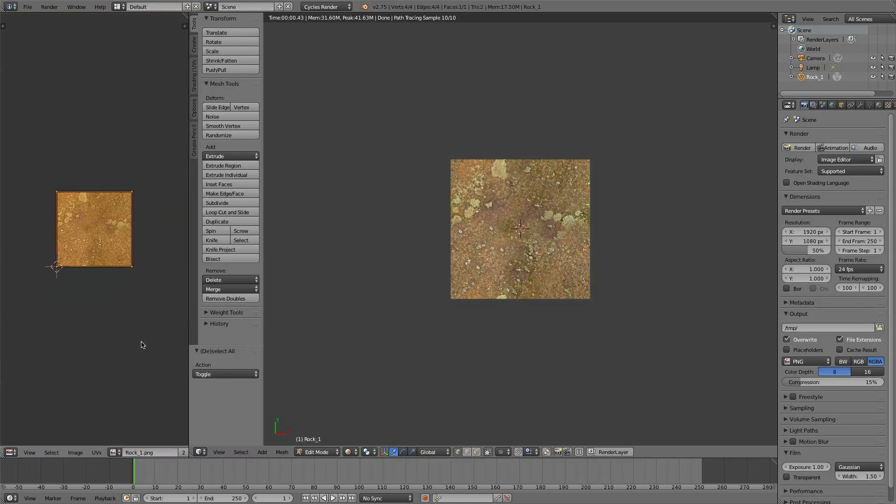
Step: Scale the rock plane's UVs up by a factor of about 5.36 and inspect the tiled texture
key("s")
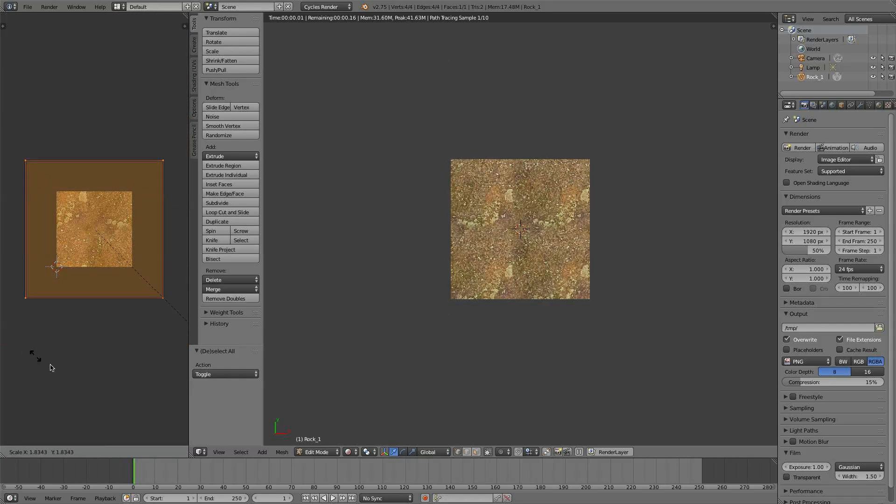
left_click(178, 63)
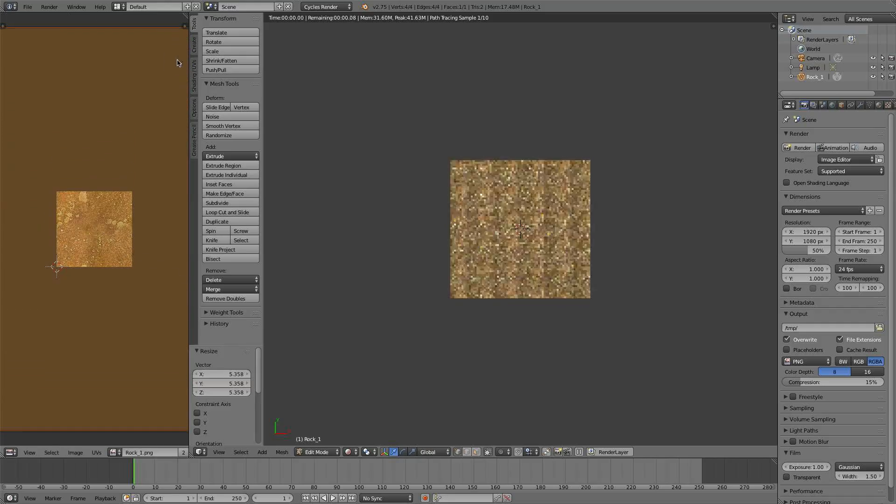
scroll(581, 283, "up", 5)
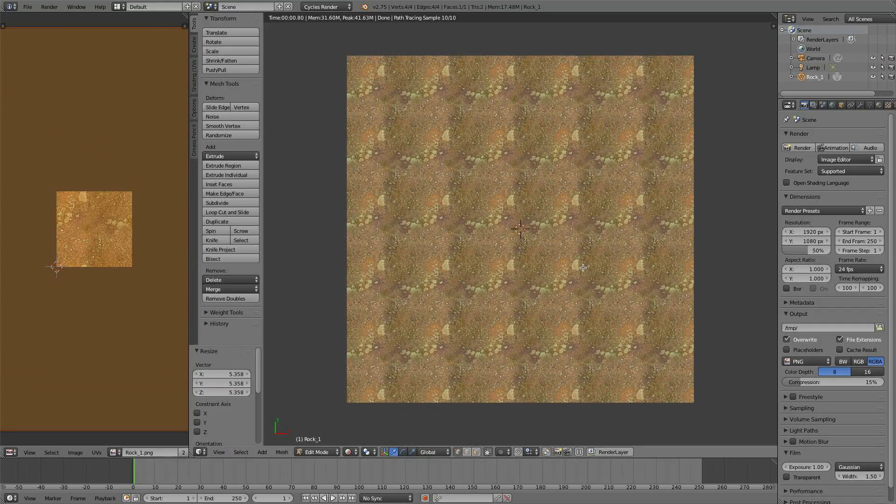
scroll(583, 266, "up", 1)
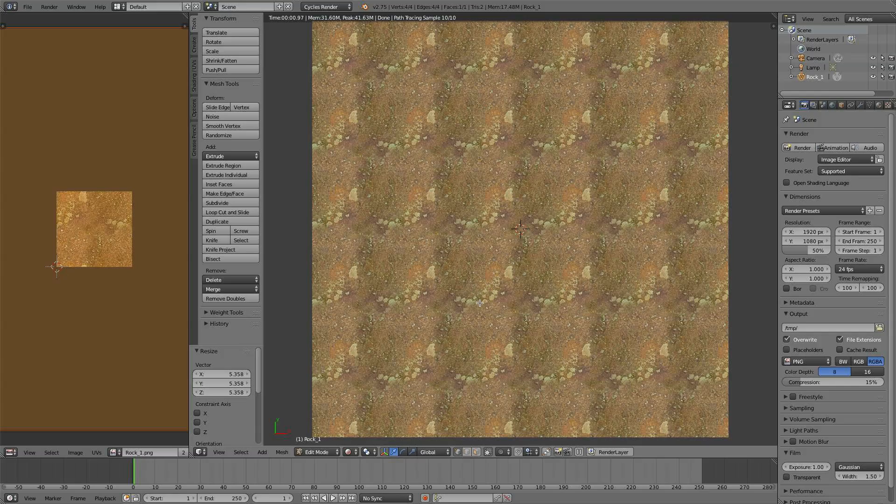
scroll(494, 303, "down", 2)
scroll(148, 299, "down", 2)
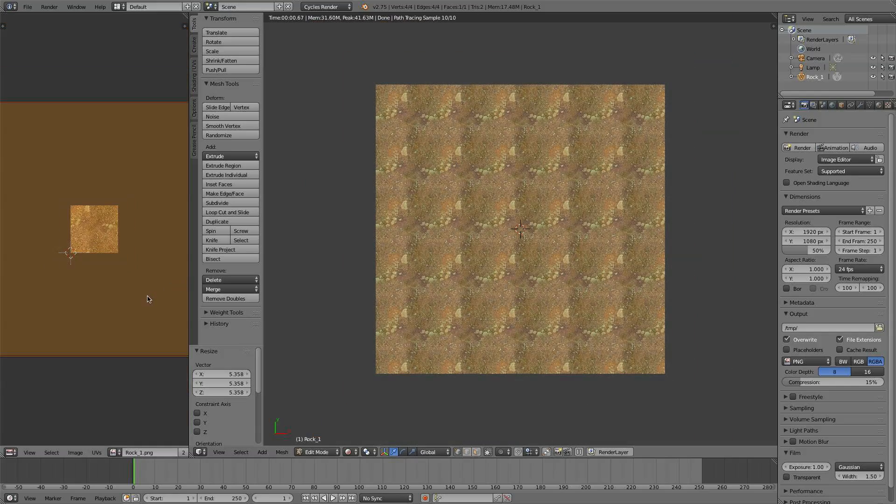
scroll(423, 109, "up", 3)
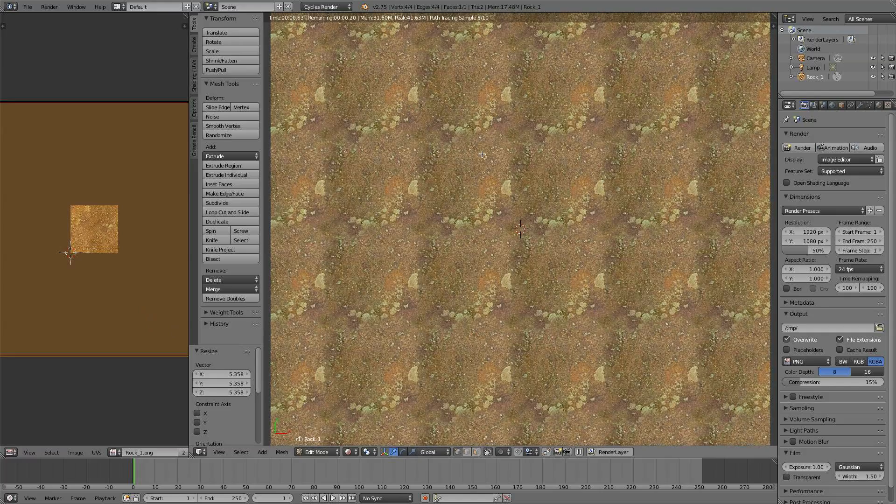
scroll(469, 161, "down", 5)
key("KP_7")
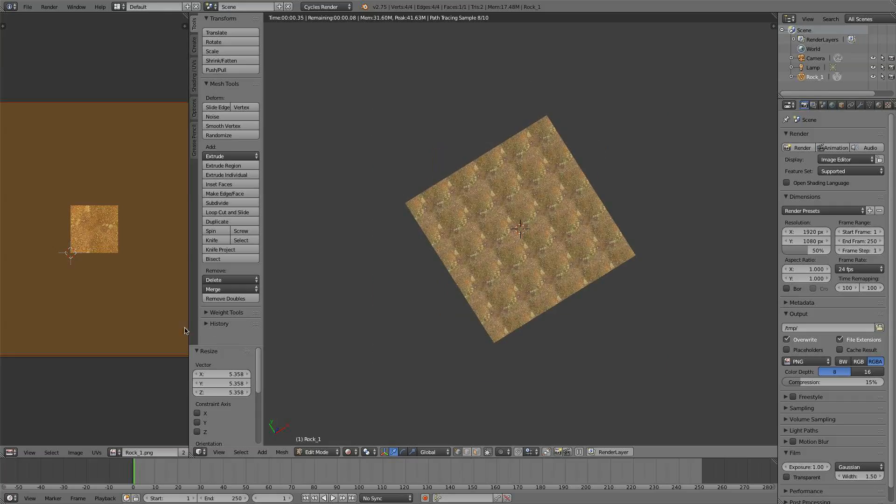
Step: Scale the rock plane's UVs by about 0.44 and move them about 0.64 in X and 0.295 in Y
key("s")
left_click(112, 277)
key("g")
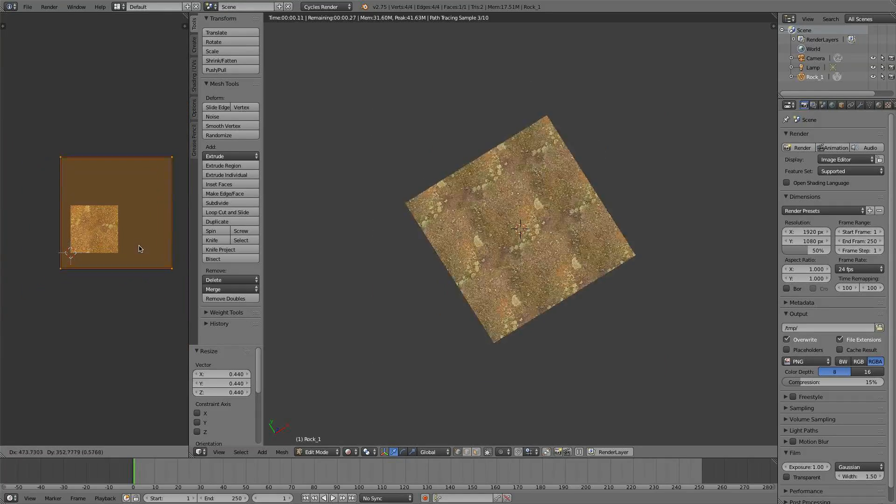
left_click(148, 253)
Step: Rotate the rock plane's UVs by about 25.4° and inspect the tiling up close and at an angle
key("r")
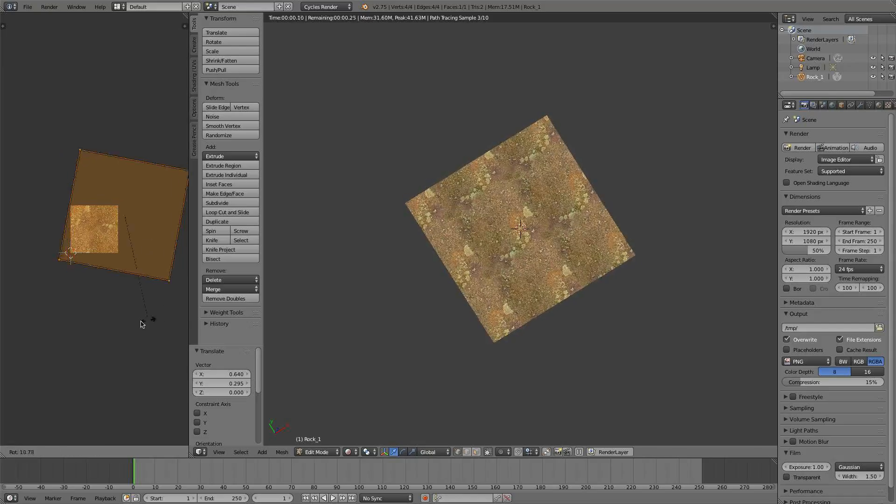
left_click(118, 327)
left_click_drag(527, 306, 533, 232)
key("KP_7")
scroll(533, 232, "up", 8)
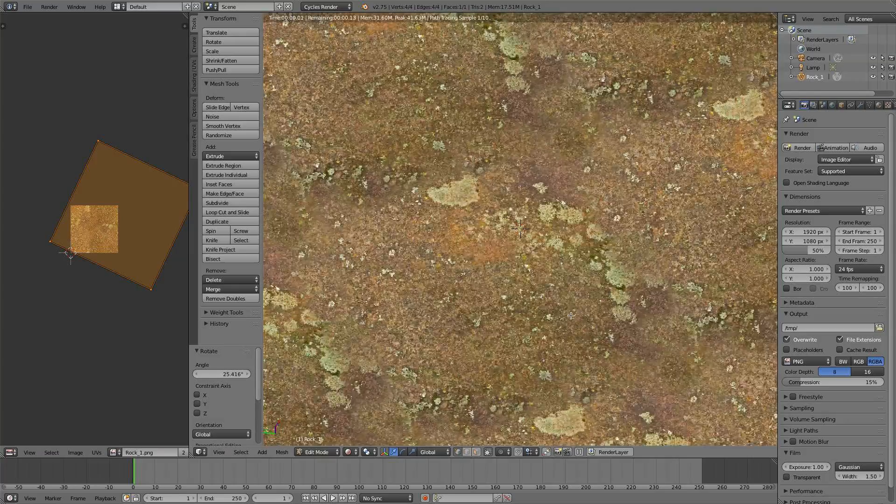
left_click_drag(571, 316, 536, 279)
scroll(582, 288, "up", 2)
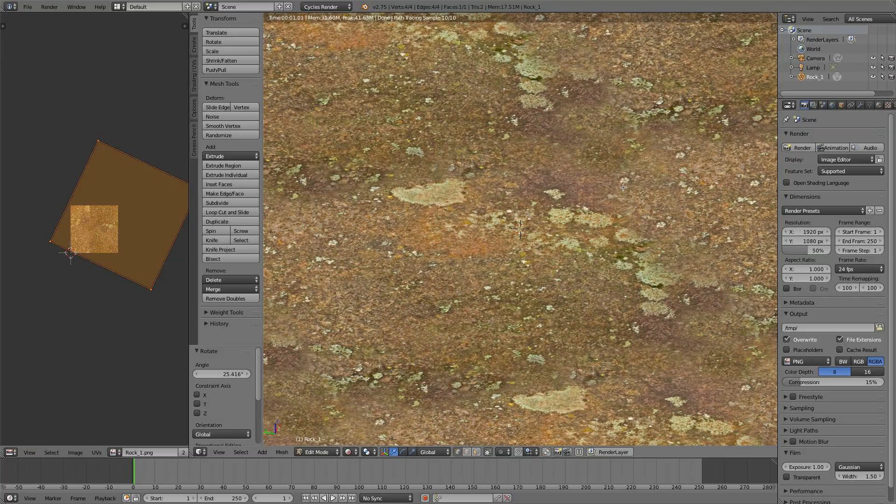
scroll(649, 264, "down", 5)
left_click_drag(648, 264, 640, 281)
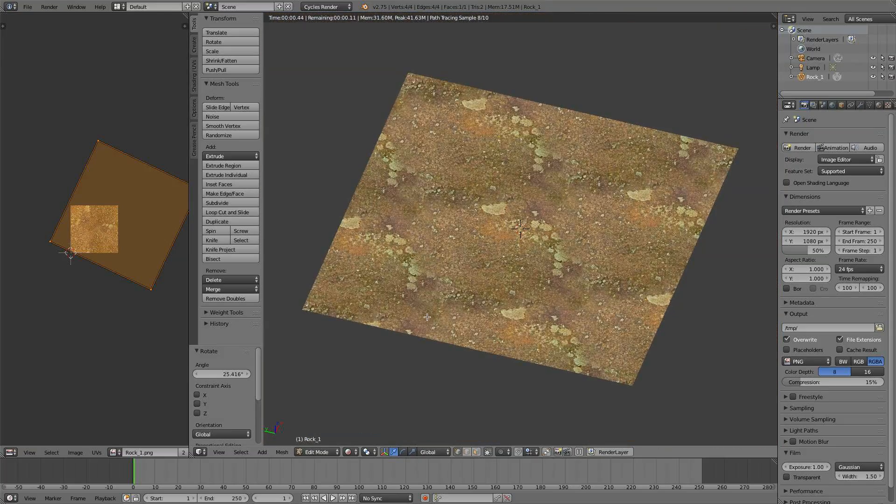
key("KP_7")
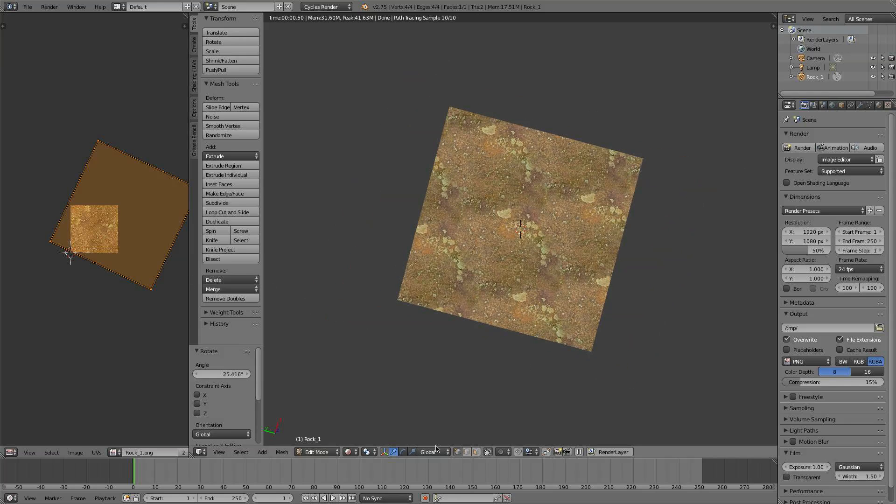
Step: Return to Solid shading and Object Mode, and move the rock plane aside by about -0.77 in X and 3.22 in Y
left_click(348, 451)
left_click(364, 421)
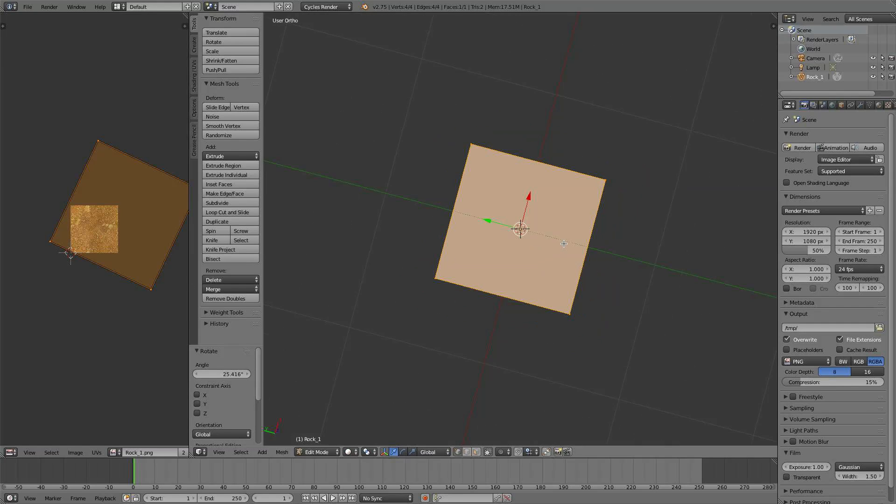
key("Tab")
key("g")
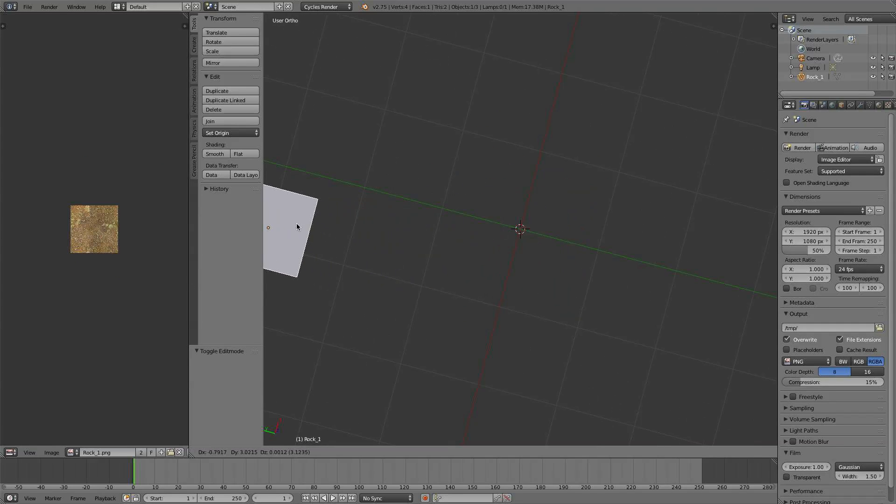
left_click(263, 223)
Step: Choose Leaf_1.png for import as an image plane, with the Emission & Transparent material and Use Alpha set to Premultiplied
key("shift+a")
mouse_move(562, 221)
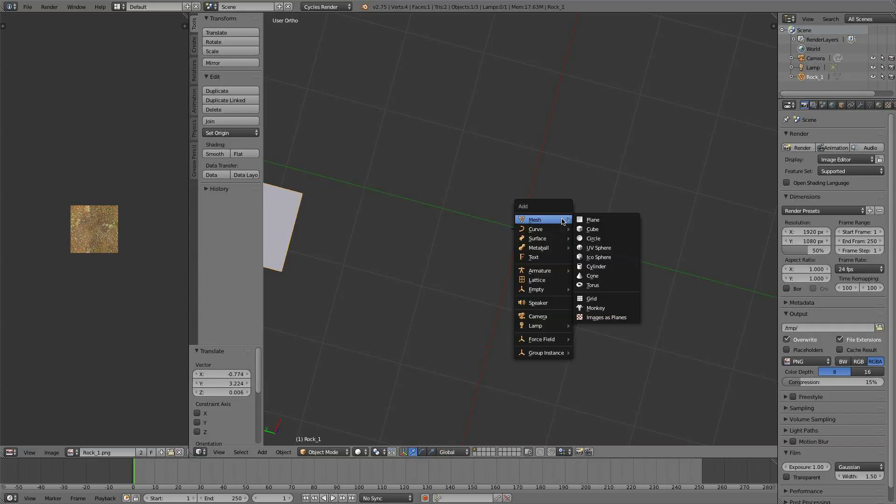
left_click(614, 314)
left_click(149, 64)
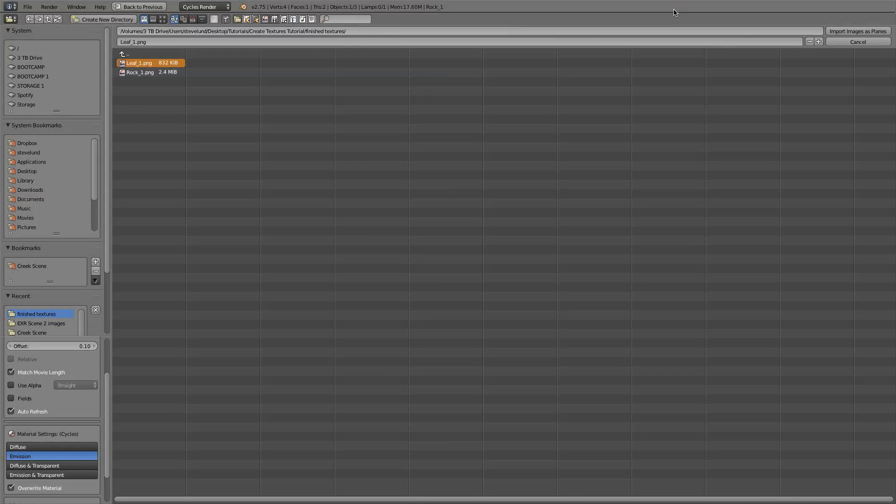
left_click(31, 475)
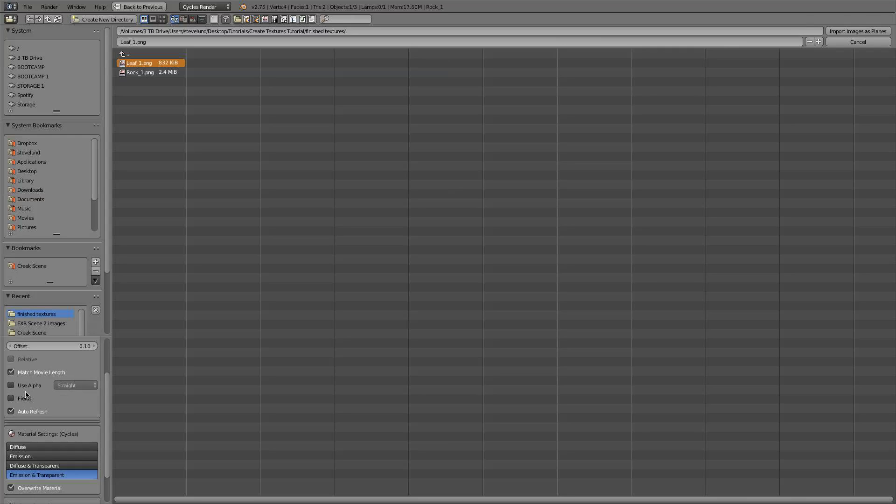
left_click(93, 381)
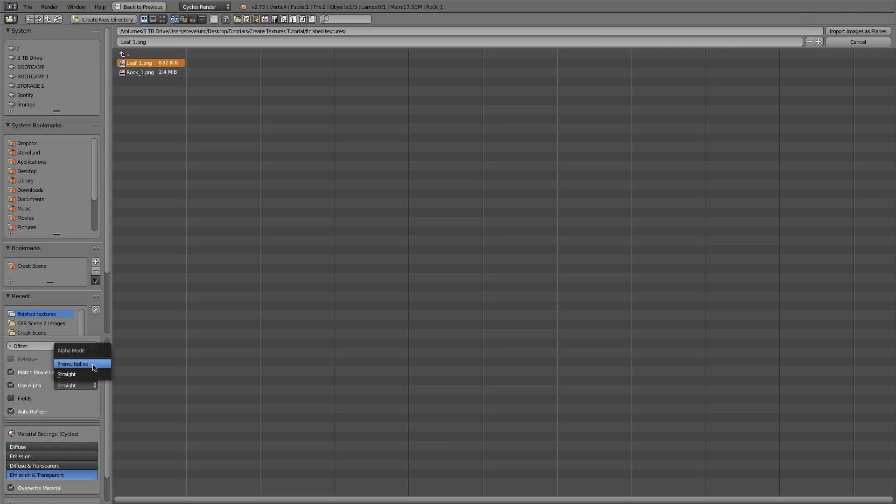
left_click(95, 369)
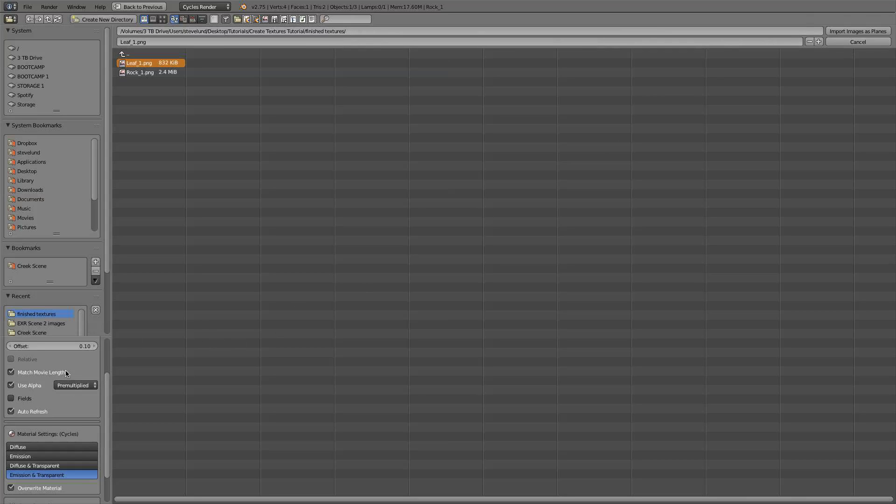
Step: Import the leaf image plane and display the scene with Rendered viewport shading
left_click(858, 31)
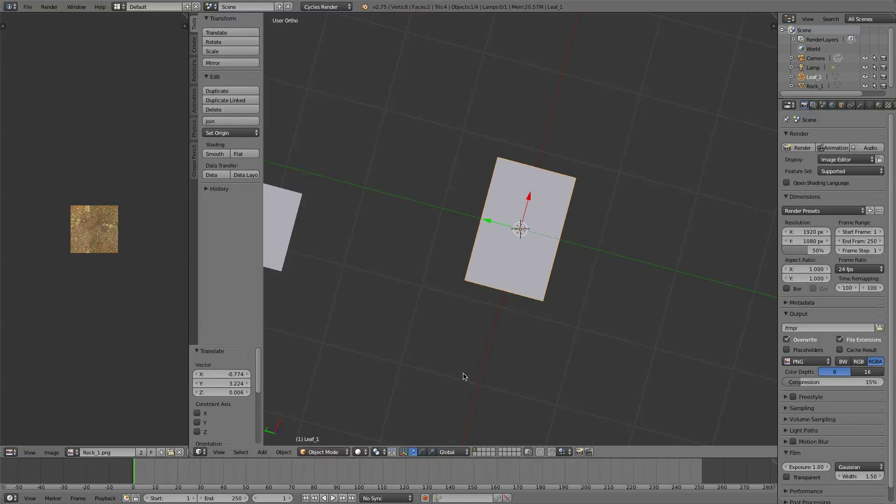
left_click(365, 452)
left_click(373, 388)
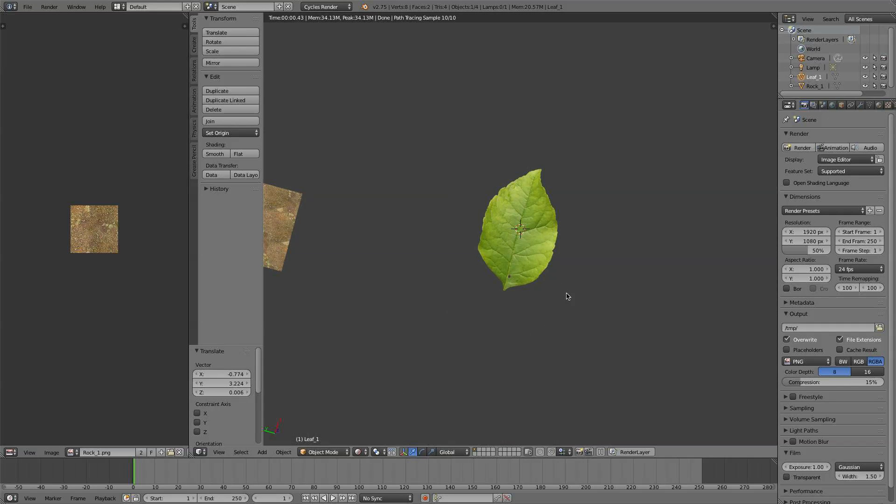
key("r")
key("r")
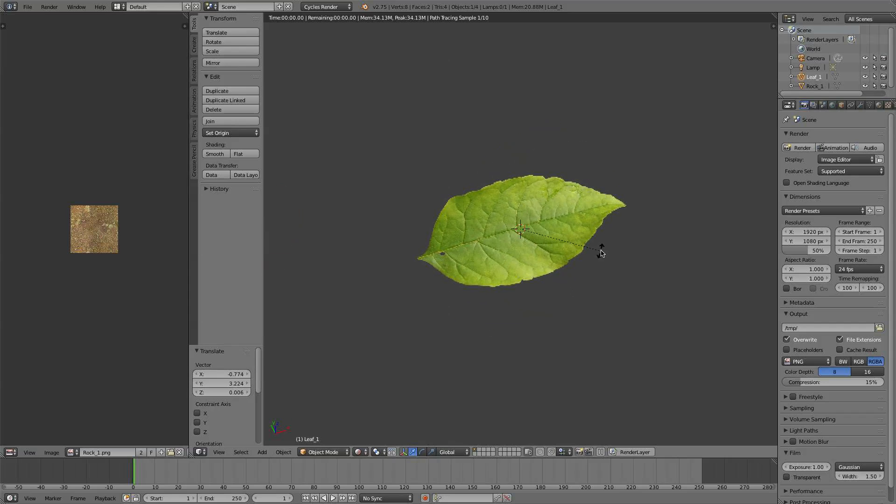
key("Escape")
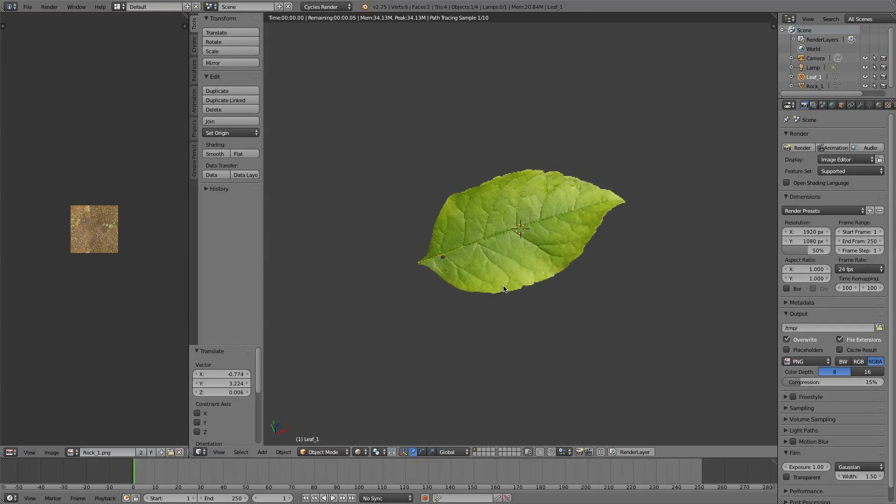
Step: Check the leaf plane's full rectangular outline in Solid shading and return the viewport to Rendered shading
key("Tab")
left_click(348, 452)
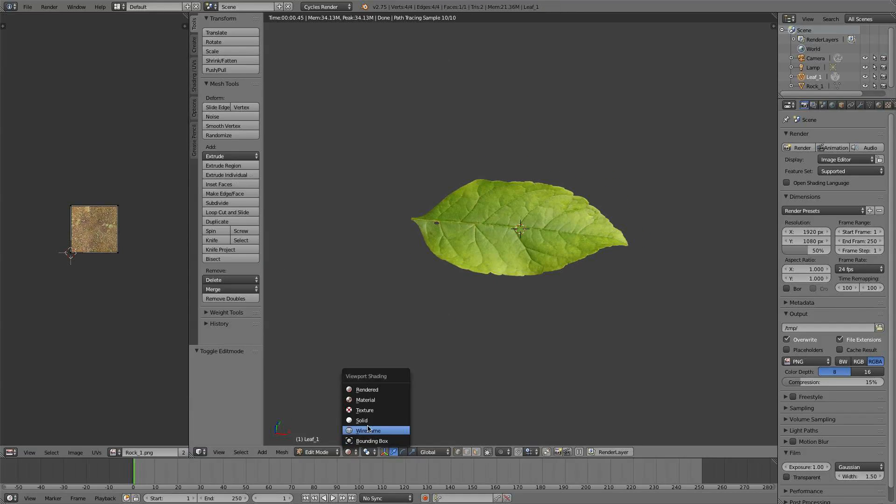
left_click(369, 426)
key("Tab")
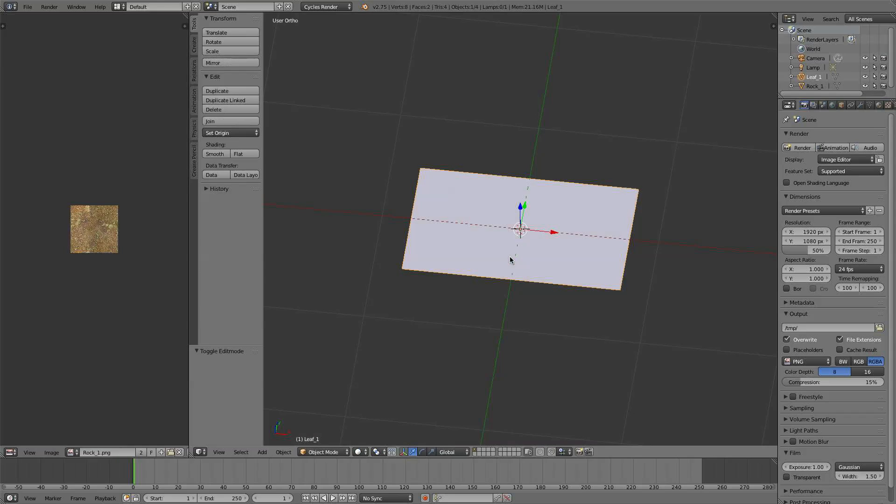
left_click(357, 449)
left_click(373, 390)
Step: Examine the leaf's transparent edges and hole up close and beside the rock plane in the rendered view
left_click_drag(490, 318, 488, 266)
scroll(499, 327, "down", 5)
scroll(488, 265, "up", 5)
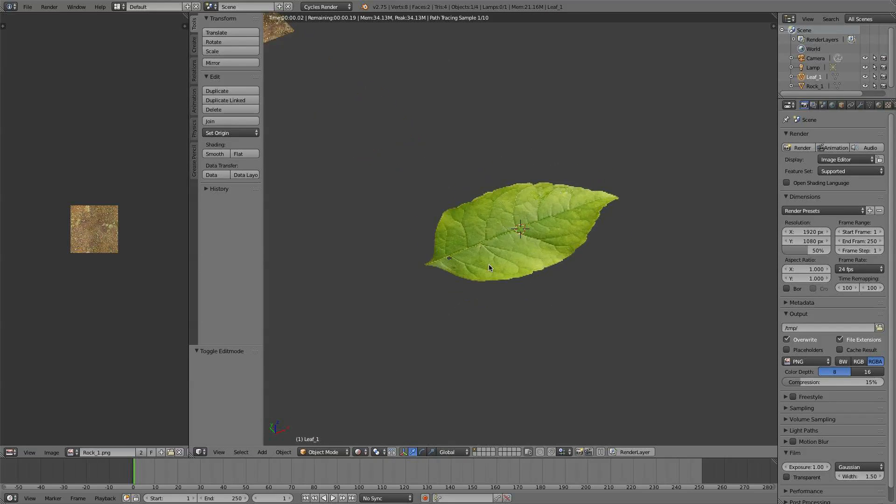
scroll(506, 276, "up", 3)
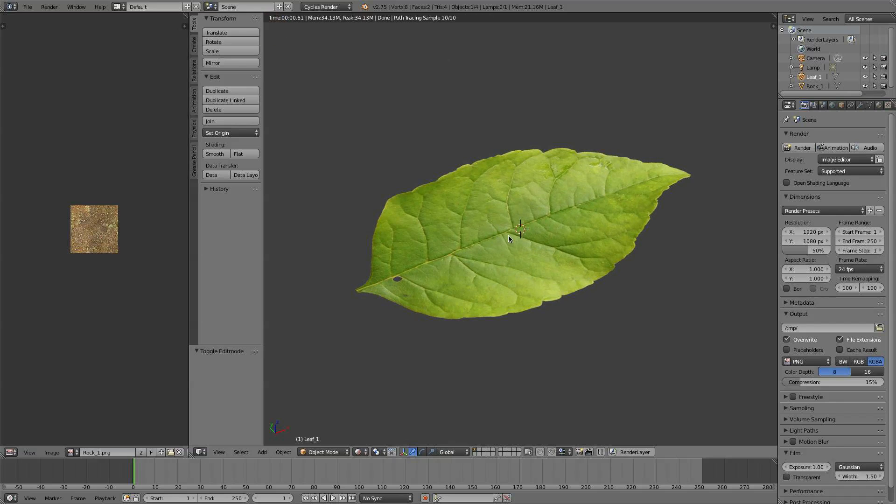
scroll(513, 256, "down", 4)
key("KP_7")
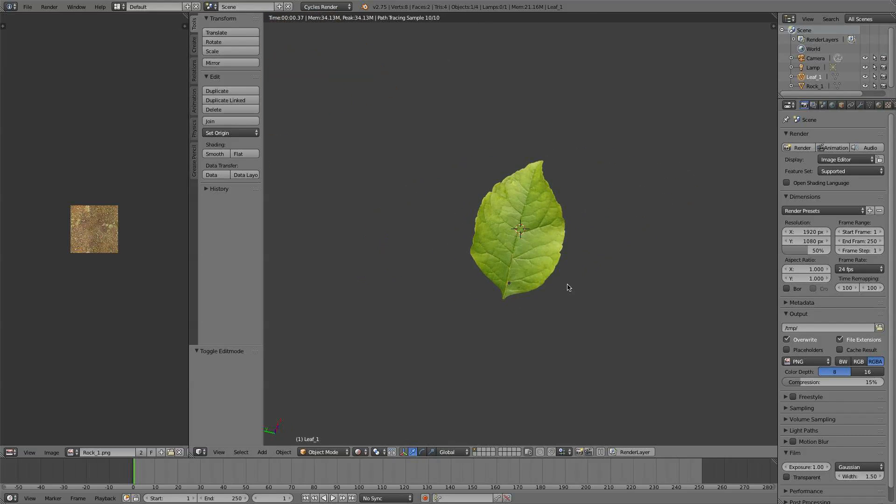
scroll(524, 258, "down", 1)
left_click_drag(486, 245, 543, 245)
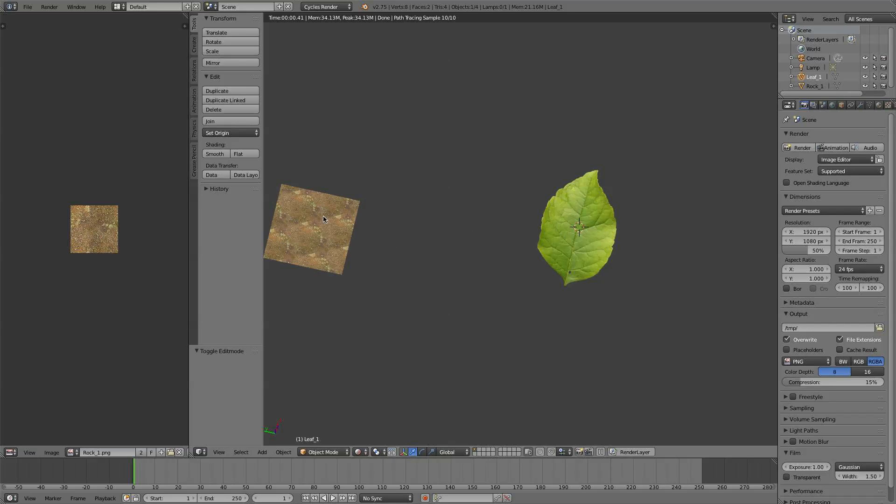
scroll(562, 228, "up", 4)
left_click_drag(601, 255, 483, 256)
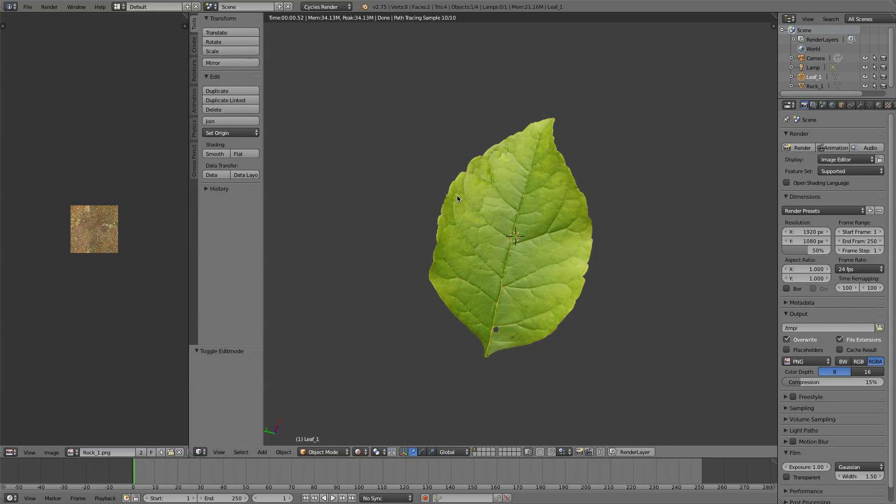
scroll(544, 213, "up", 3)
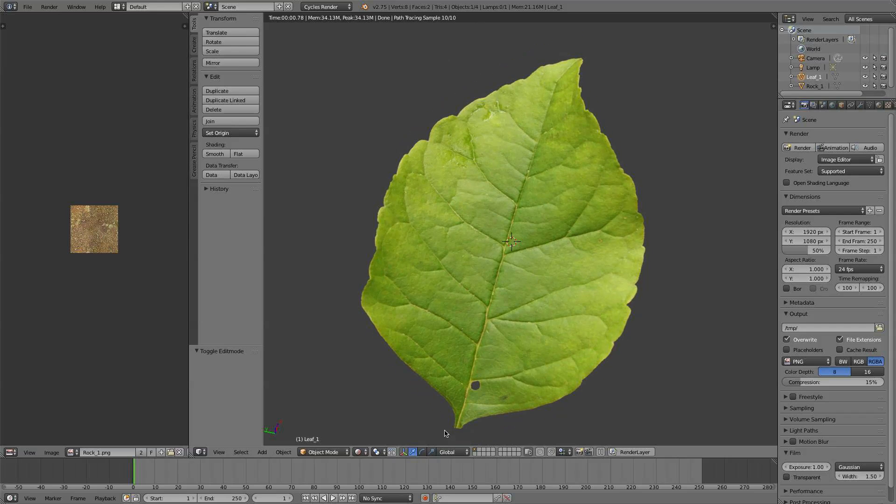
left_click(355, 452)
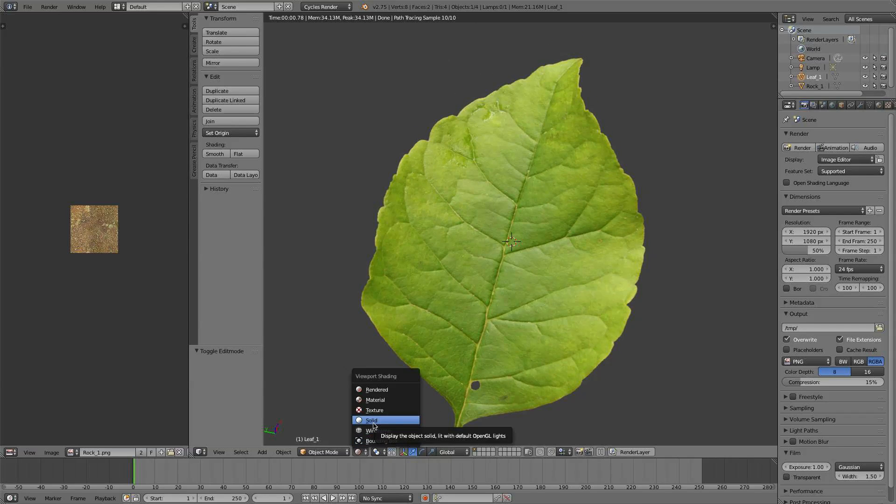
left_click(371, 422)
Step: Select the rock plane and scale it up by a factor of about 4.59
scroll(502, 332, "down", 6)
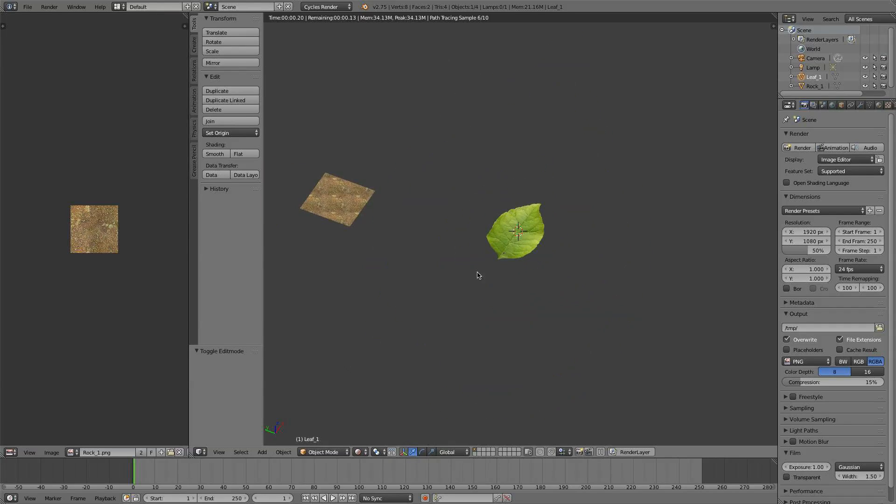
key("s")
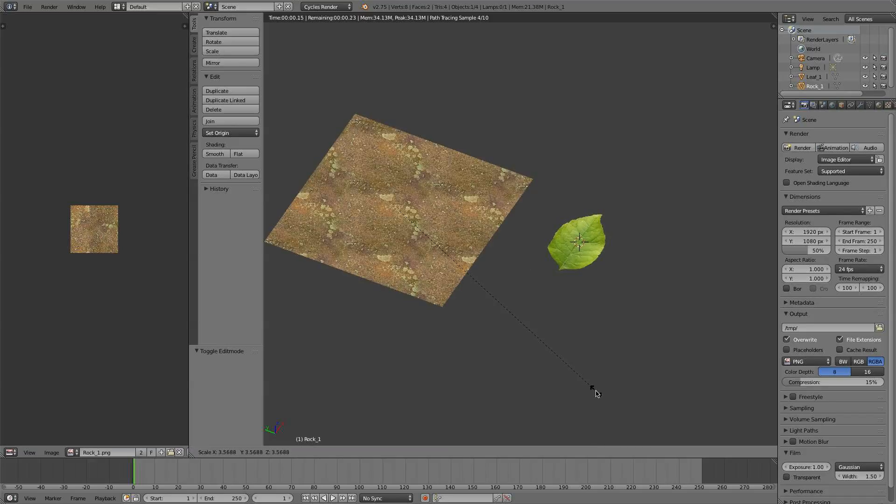
left_click(629, 261)
Step: Move the leaf over the rock plane by about -0.74 in X, 2.16 in Y and 0.31 in Z
right_click(567, 247)
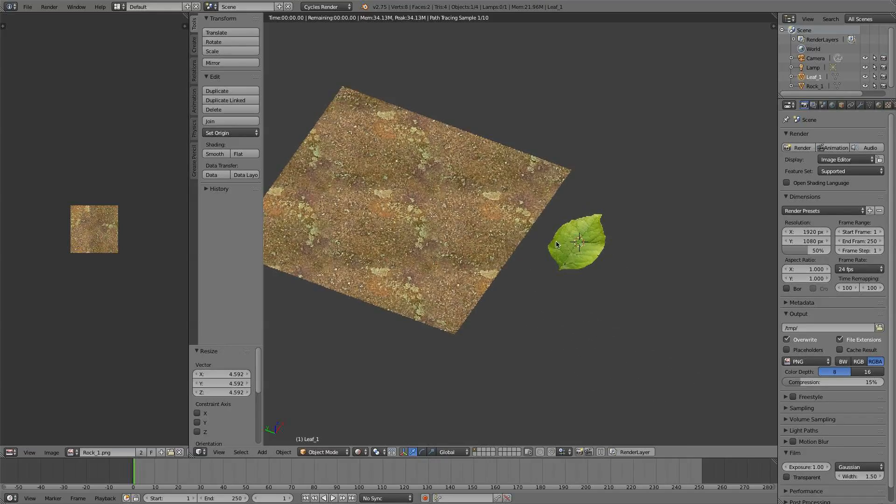
key("g")
left_click(440, 219)
left_click_drag(510, 278, 434, 243)
scroll(536, 242, "up", 5)
Step: Check the leaf's placement against the rock plane in wireframe and return to Rendered shading
mouse_move(535, 241)
left_mouse_down()
mouse_move(574, 332)
mouse_move(595, 349)
left_mouse_up()
key("z")
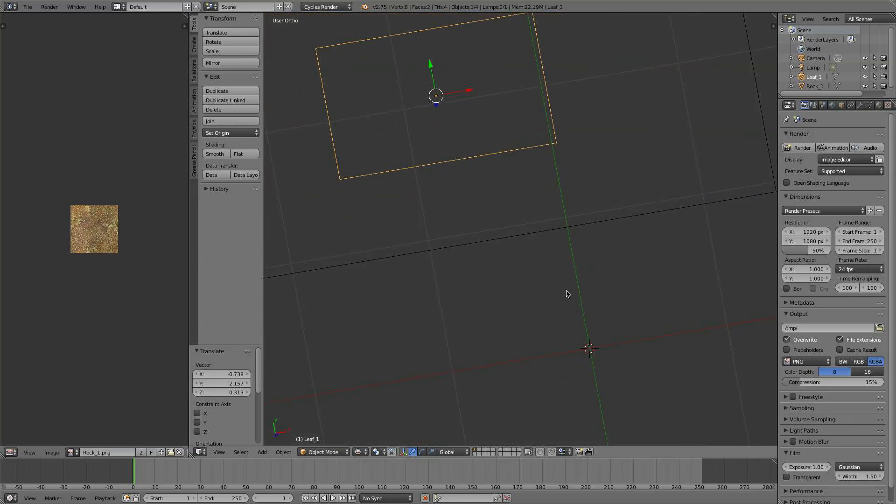
left_click(357, 454)
left_click(382, 389)
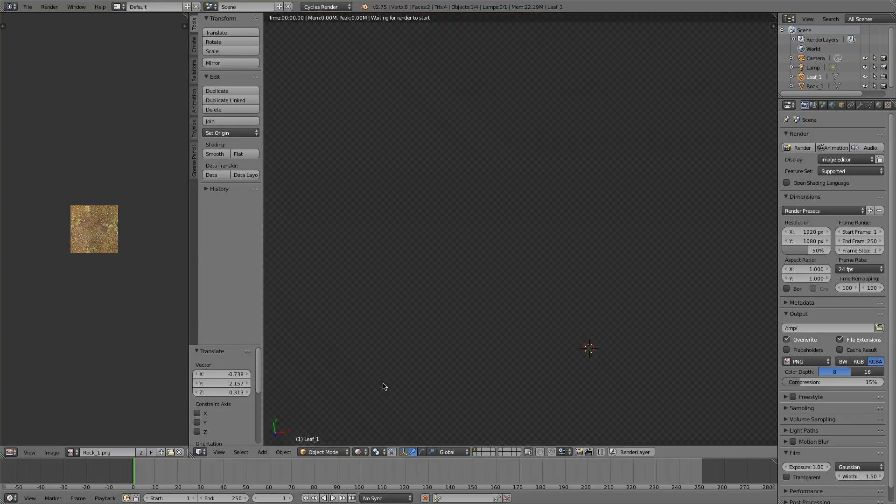
Step: Enlarge the rock plane beneath the leaf by a further factor of about 2.75
left_click_drag(395, 59, 452, 146)
right_click(526, 217)
key("s")
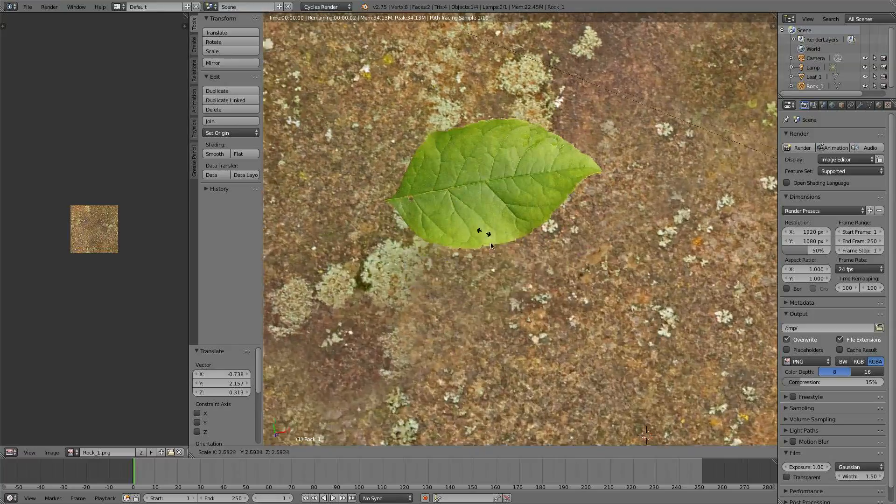
left_click(530, 209)
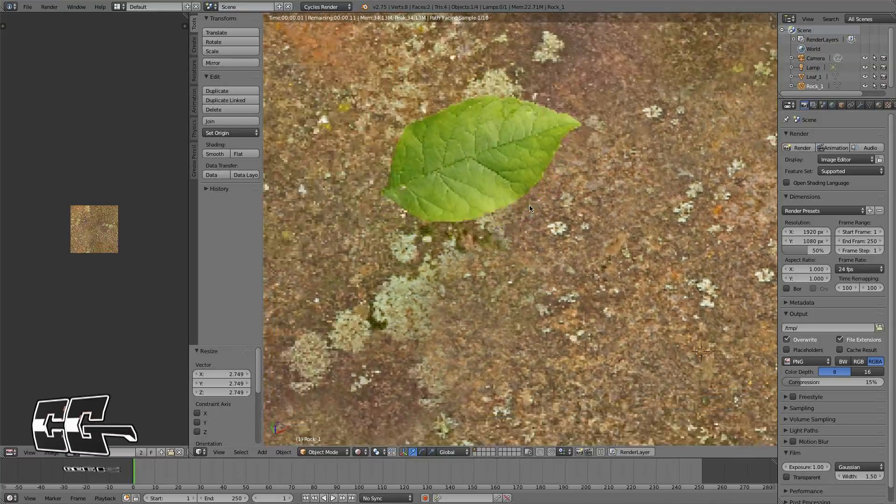
Step: Select the leaf and tilt it above the rock surface with a free trackball rotation
left_click_drag(530, 208, 558, 253)
scroll(524, 169, "down", 6)
scroll(555, 258, "up", 5)
scroll(413, 203, "up", 3)
right_click(413, 203)
key("r")
key("r")
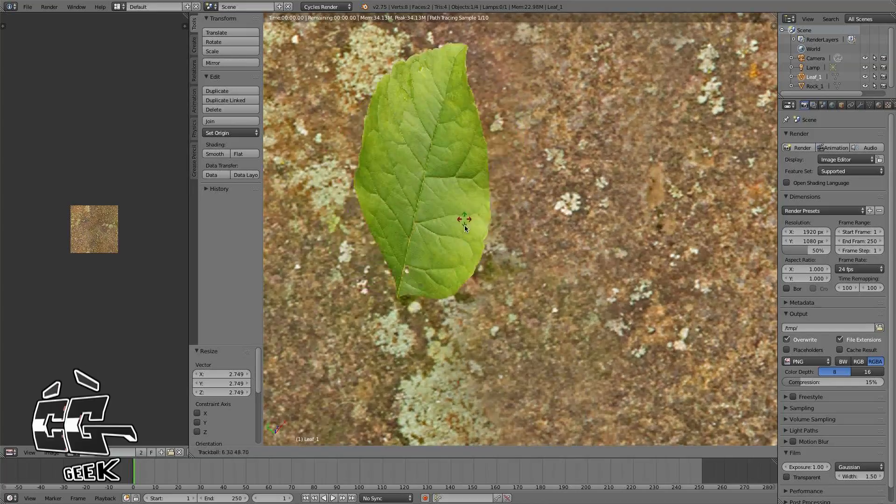
left_click(466, 238)
Step: Examine the tilted leaf against the tiled rock surface from near and far and from different angles
scroll(533, 269, "down", 5)
scroll(533, 269, "down", 5)
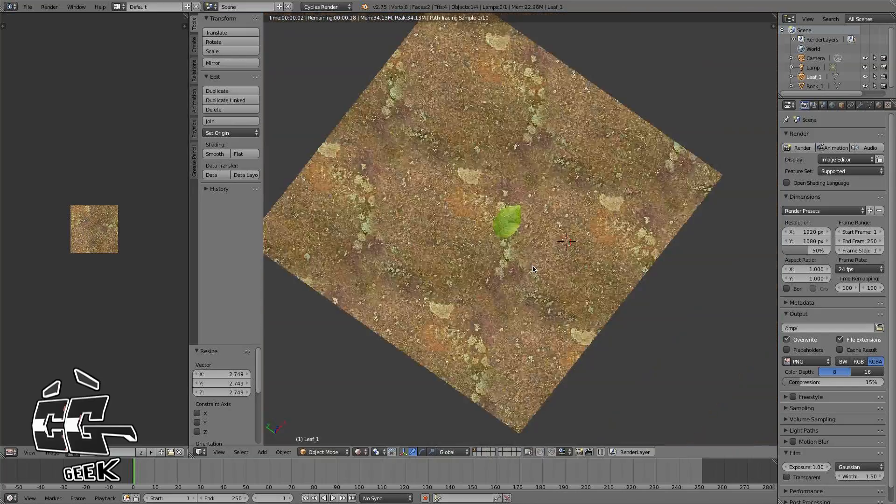
scroll(527, 265, "up", 9)
left_click_drag(524, 259, 494, 264)
scroll(534, 276, "down", 9)
left_click_drag(581, 282, 555, 257)
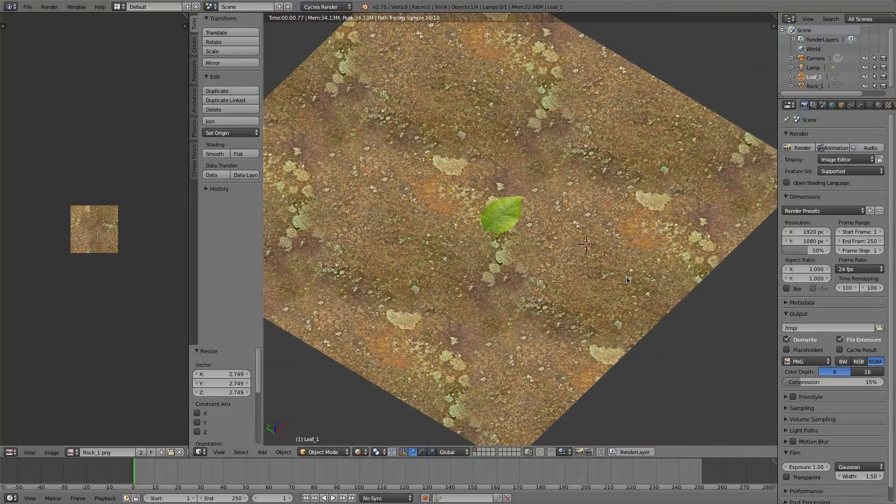